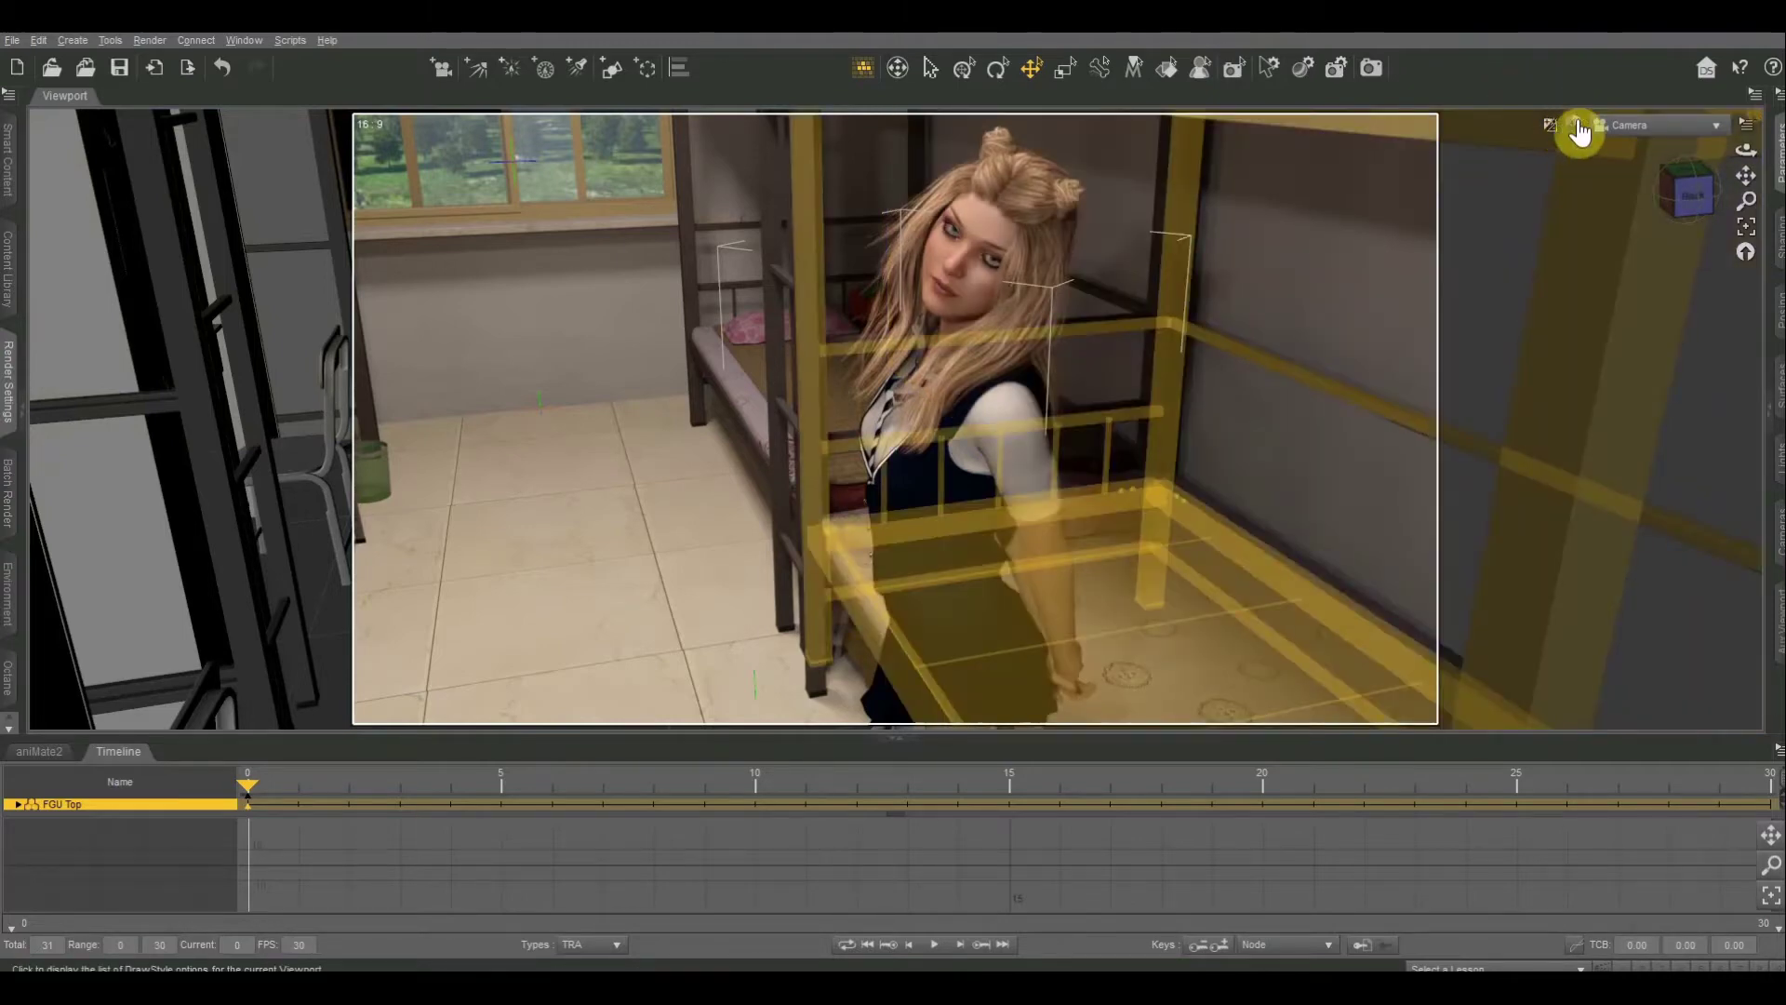
# Step: Review the draw styles available for the viewport, including Texture Shaded, Cartoon Shaded and NVIDIA Iray
pyautogui.click(1576, 122)
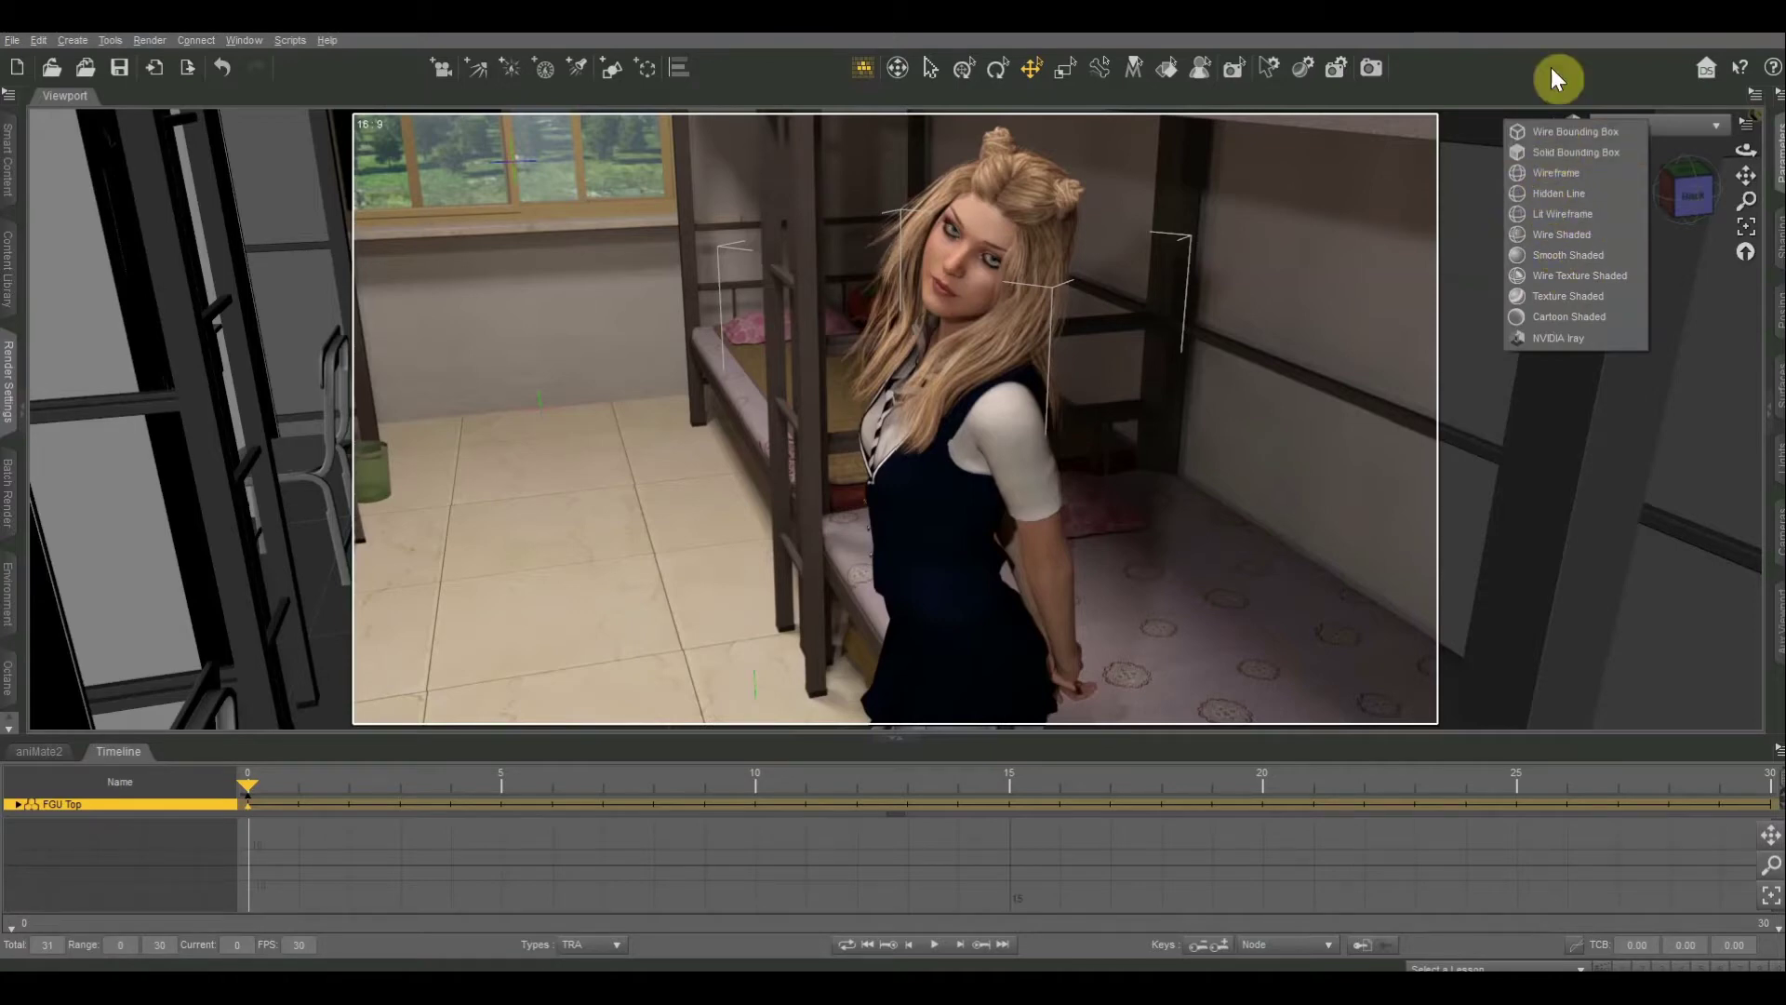
pyautogui.click(1555, 35)
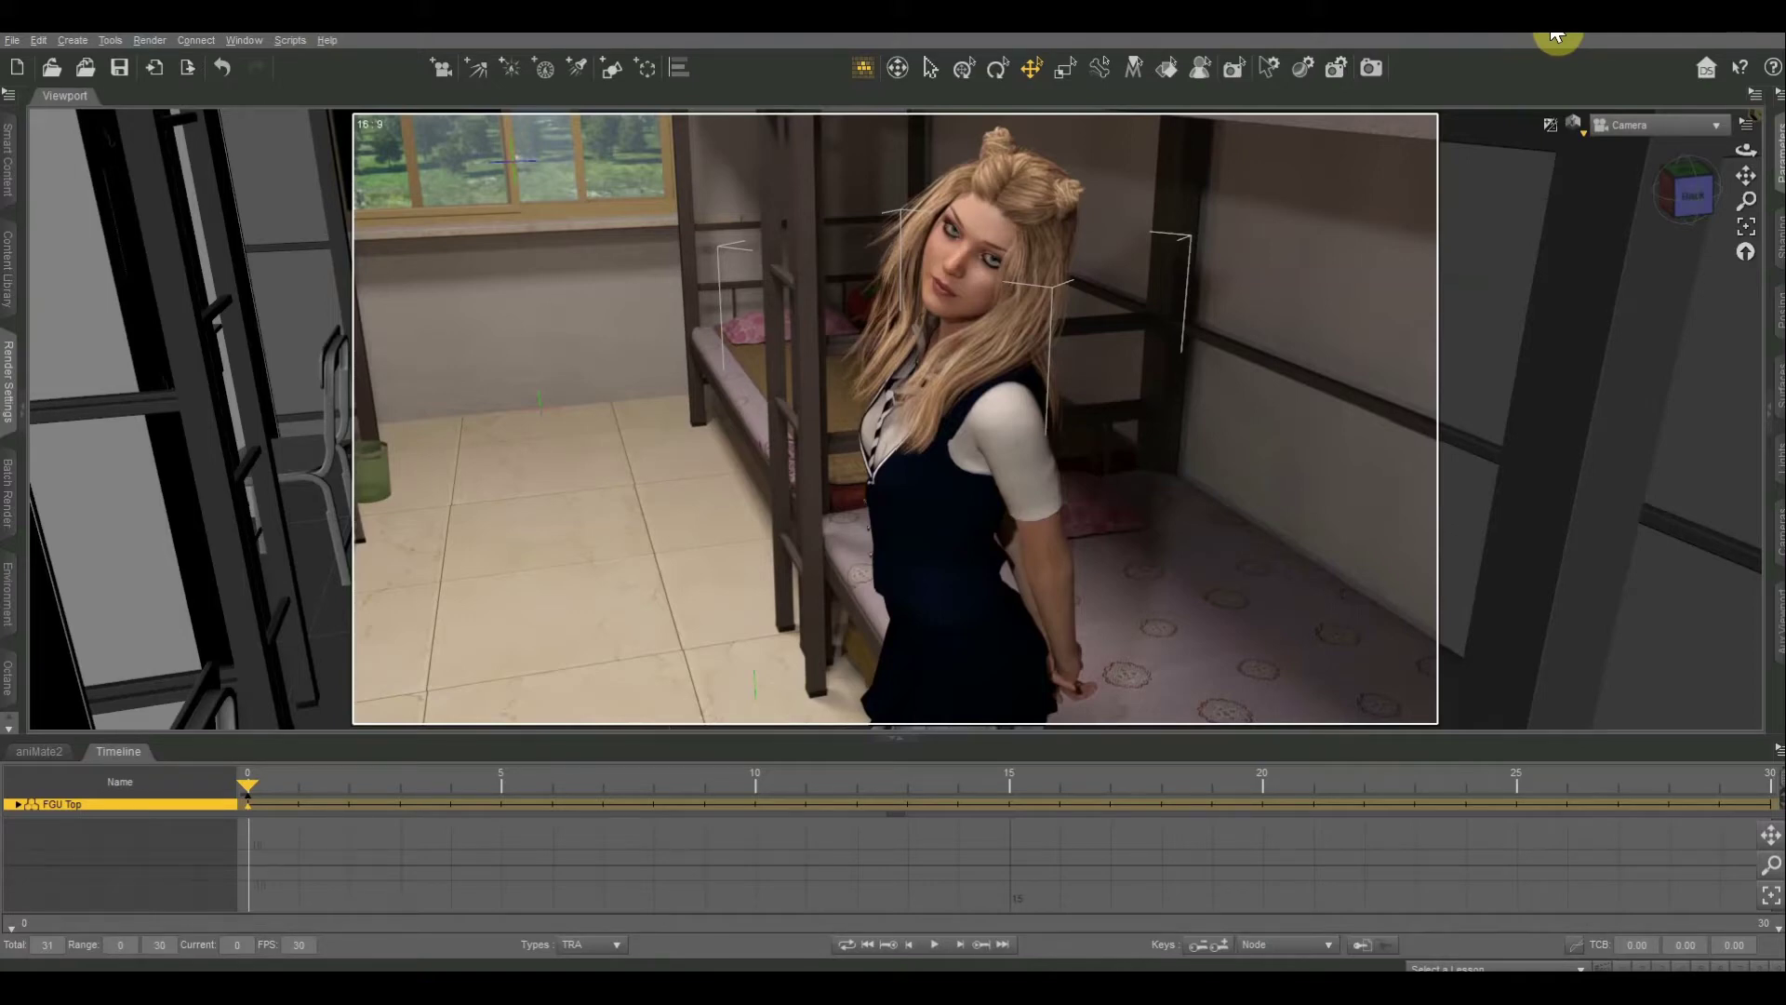
pyautogui.click(1573, 125)
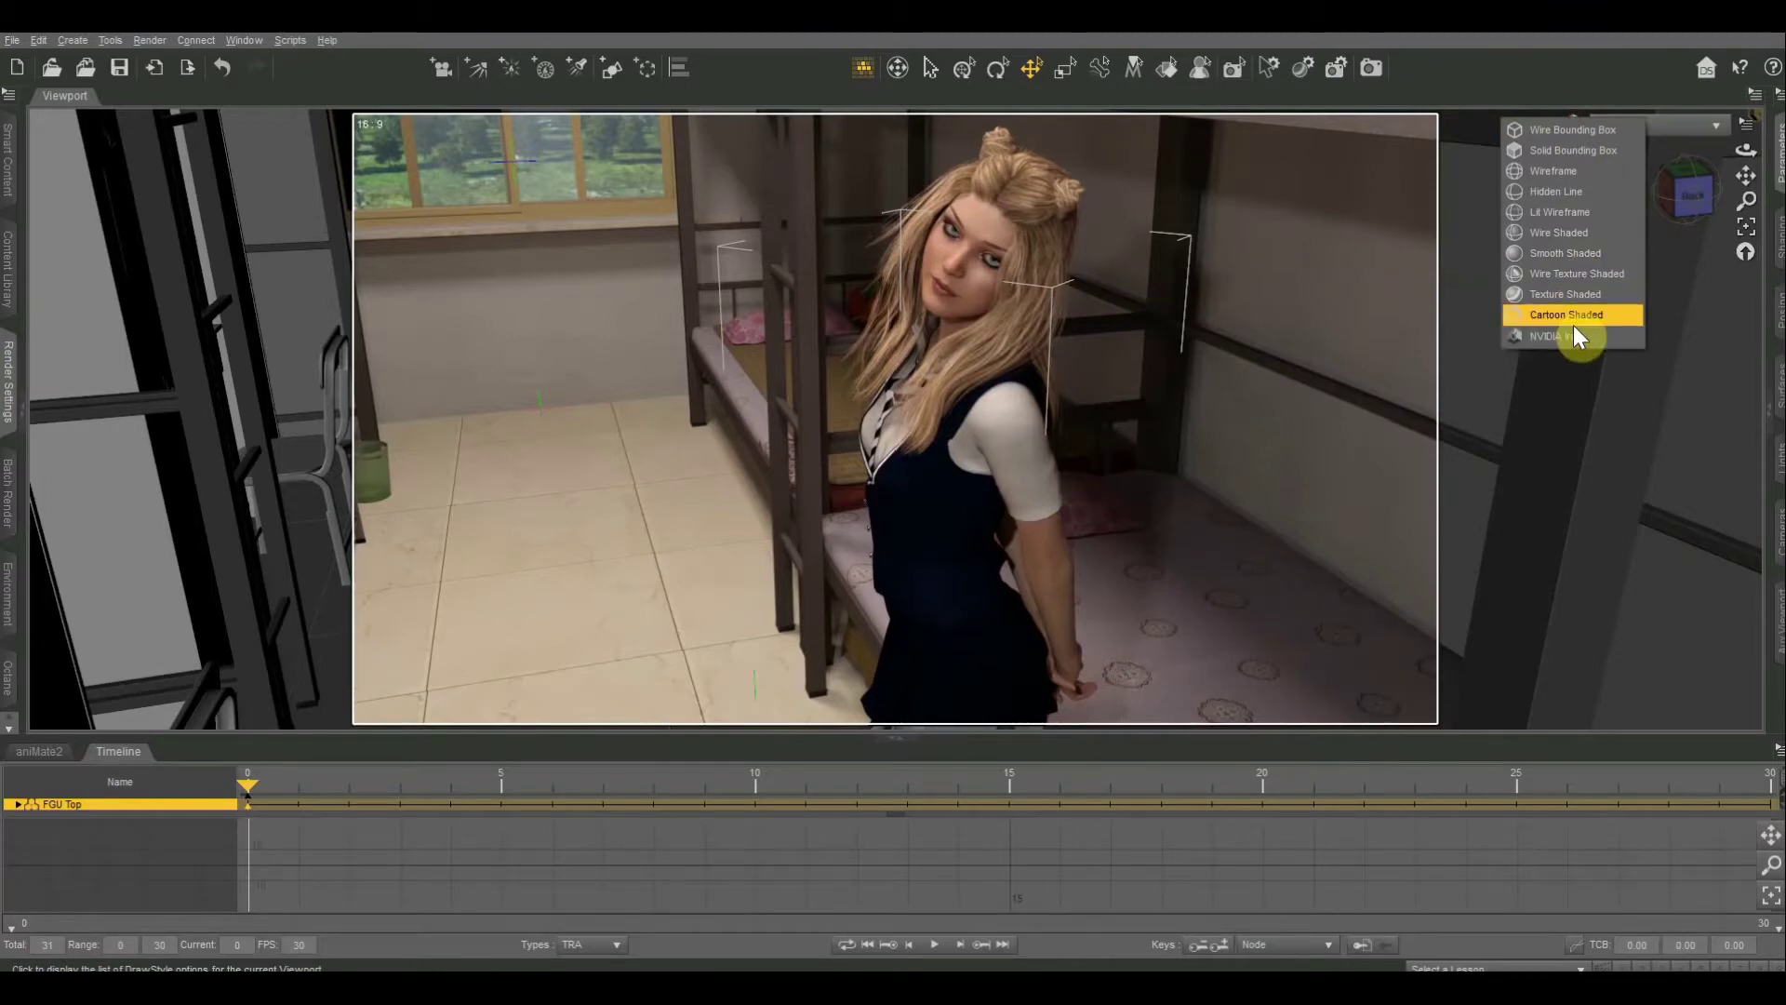
pyautogui.click(1586, 38)
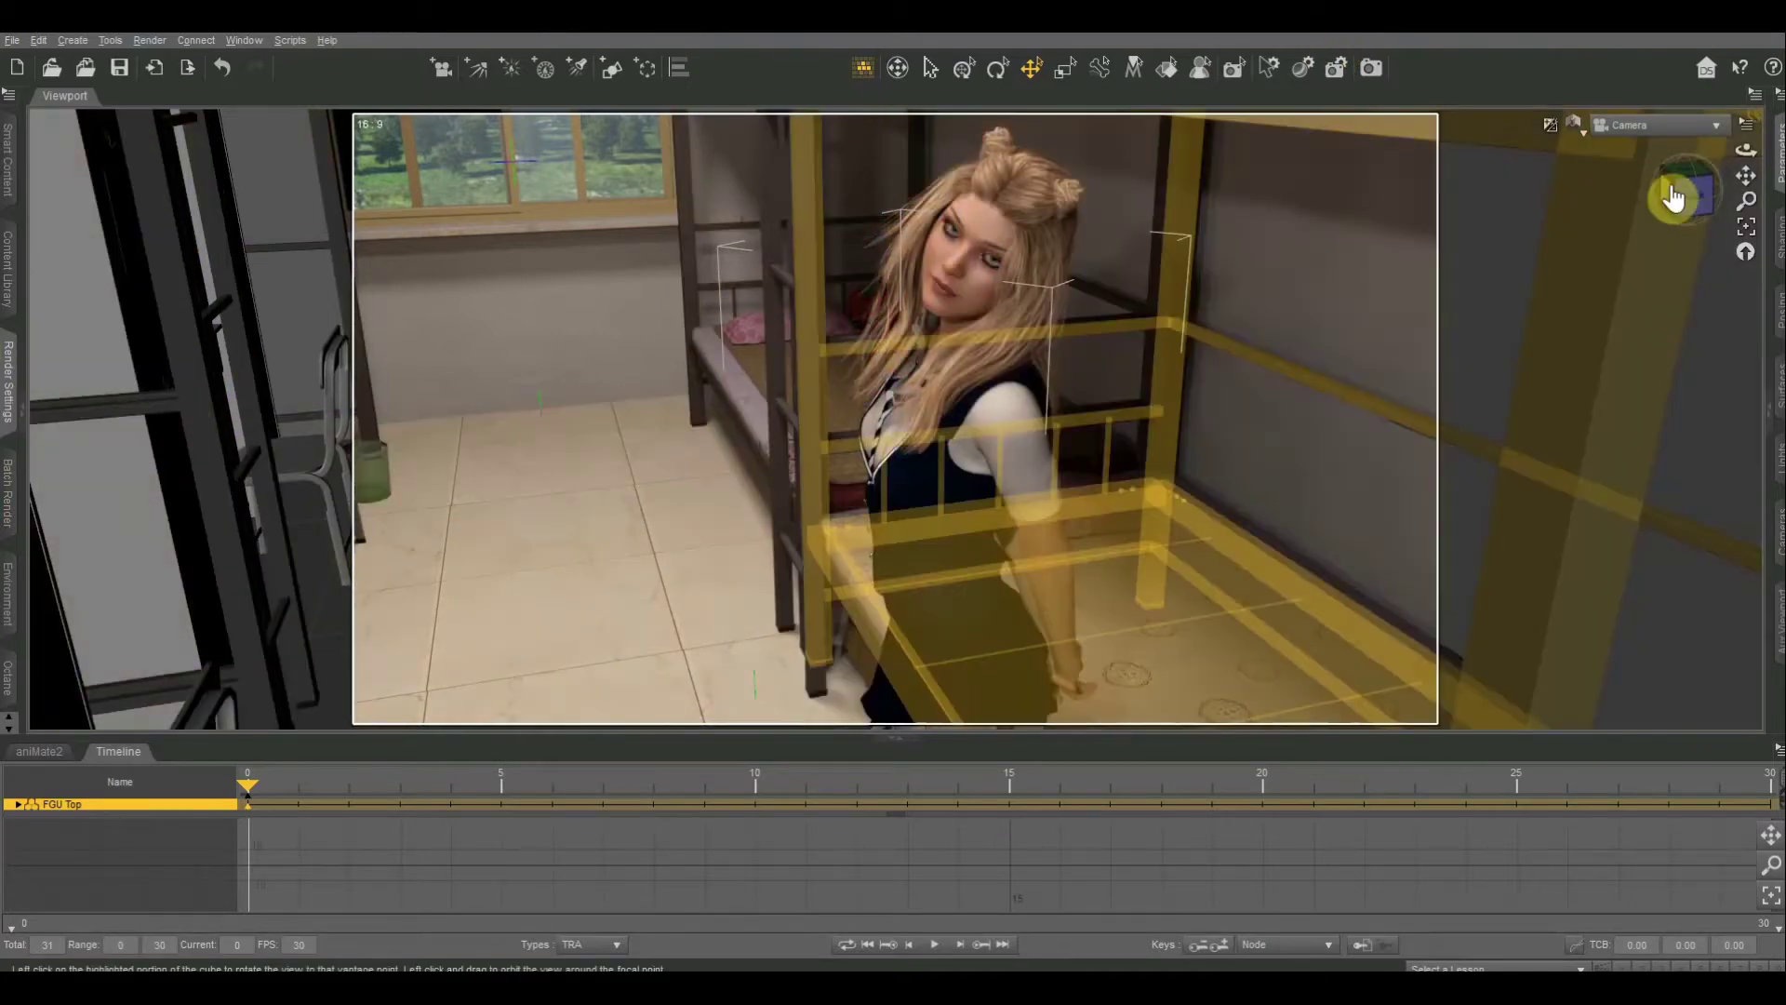
# Step: Orbit the camera around the standing figure to examine the rendered preview of the bunk-bed room from several angles
pyautogui.moveTo(1686, 201)
pyautogui.mouseDown()
pyautogui.moveTo(1654, 193)
pyautogui.moveTo(1726, 186)
pyautogui.mouseUp()
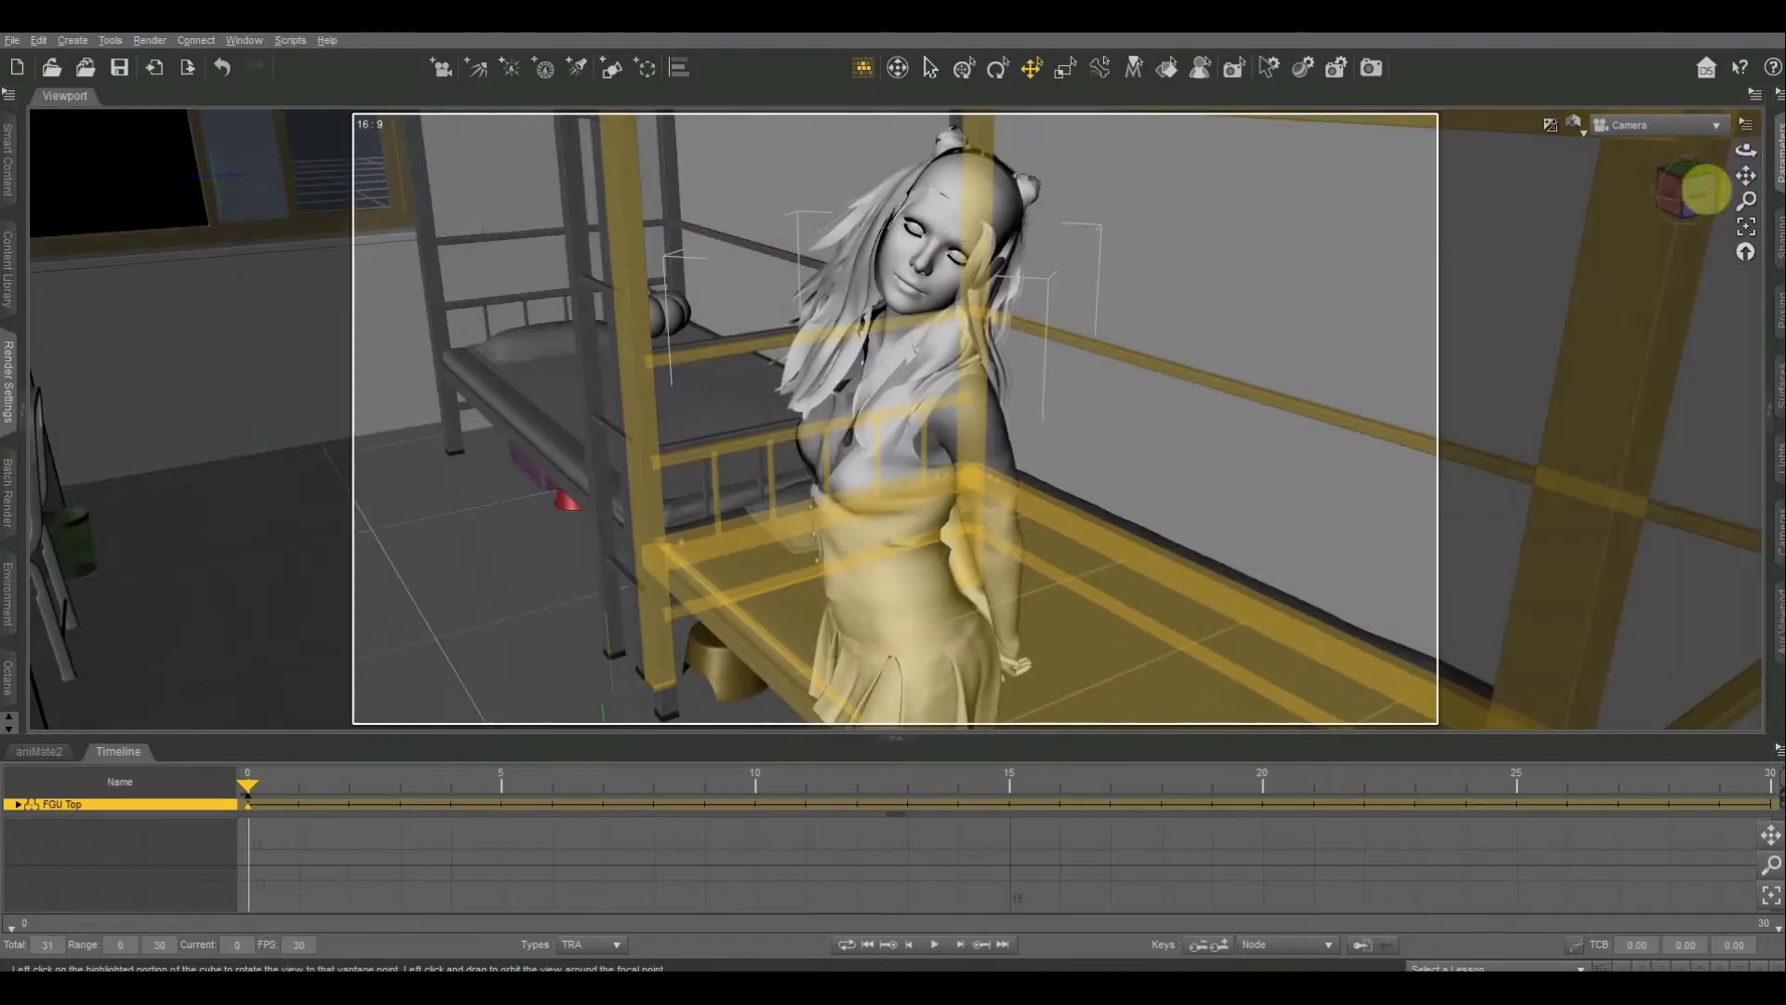
pyautogui.moveTo(1703, 183); pyautogui.dragTo(1687, 202)
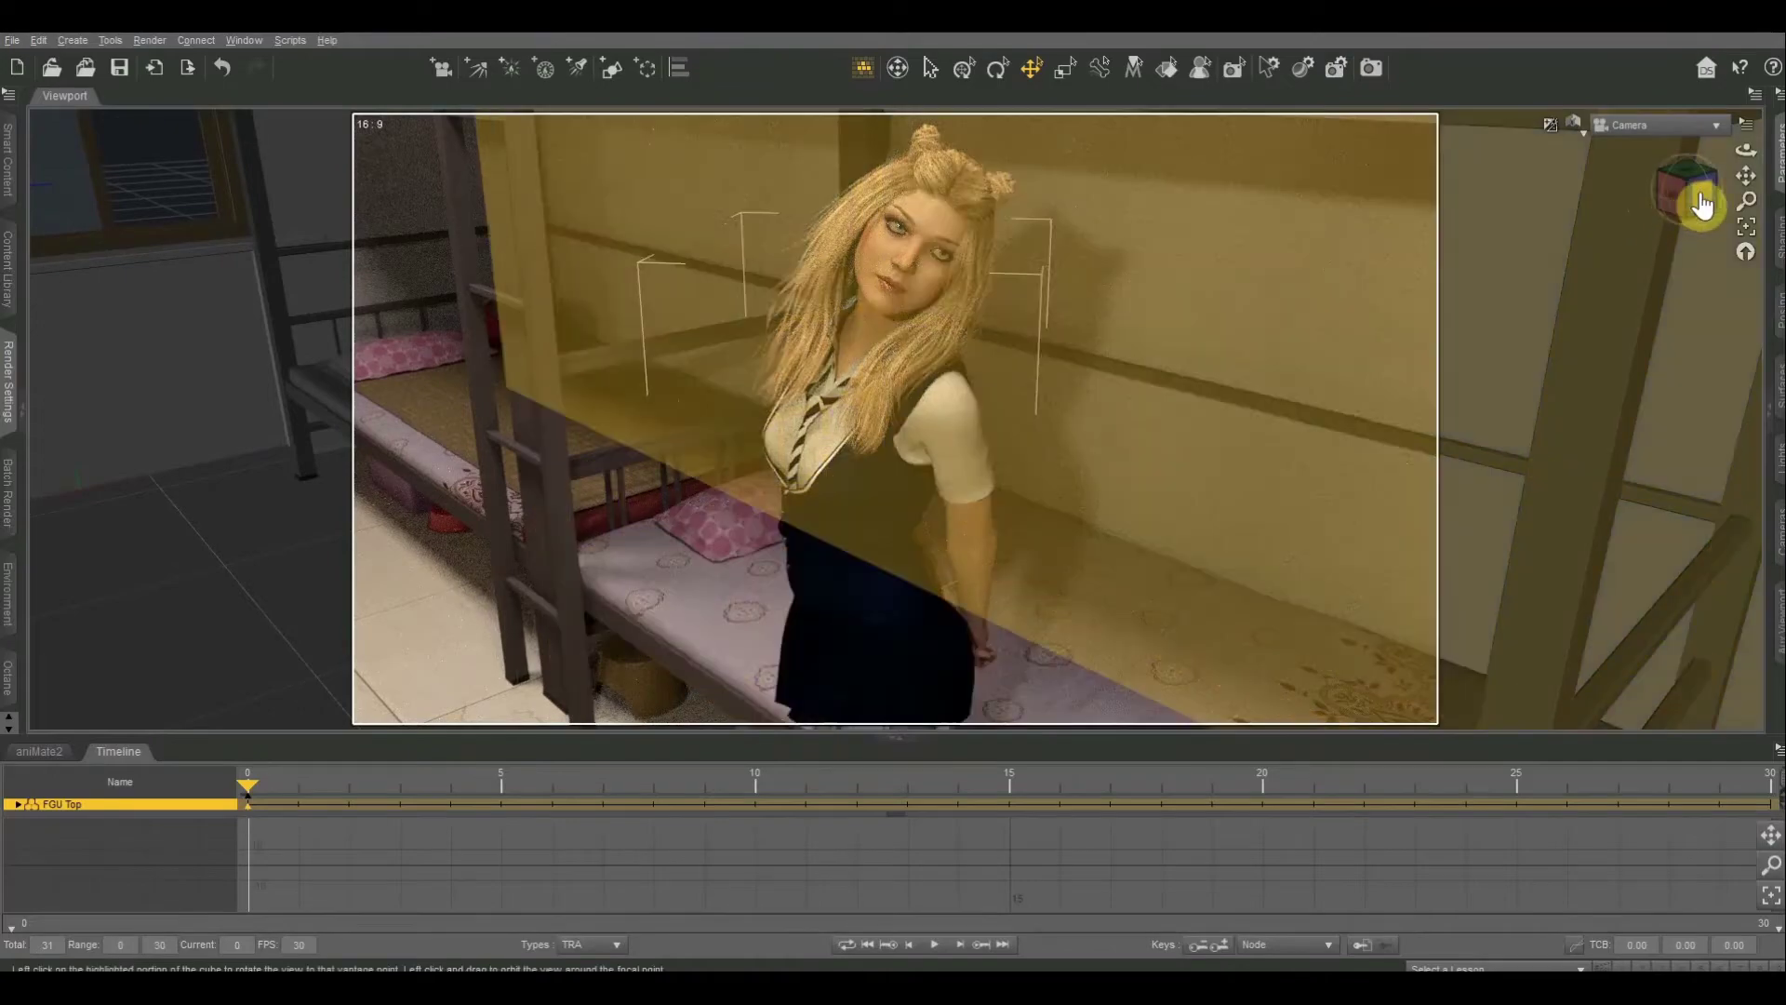
pyautogui.moveTo(1701, 191)
pyautogui.mouseDown()
pyautogui.moveTo(1674, 188)
pyautogui.moveTo(1697, 189)
pyautogui.mouseUp()
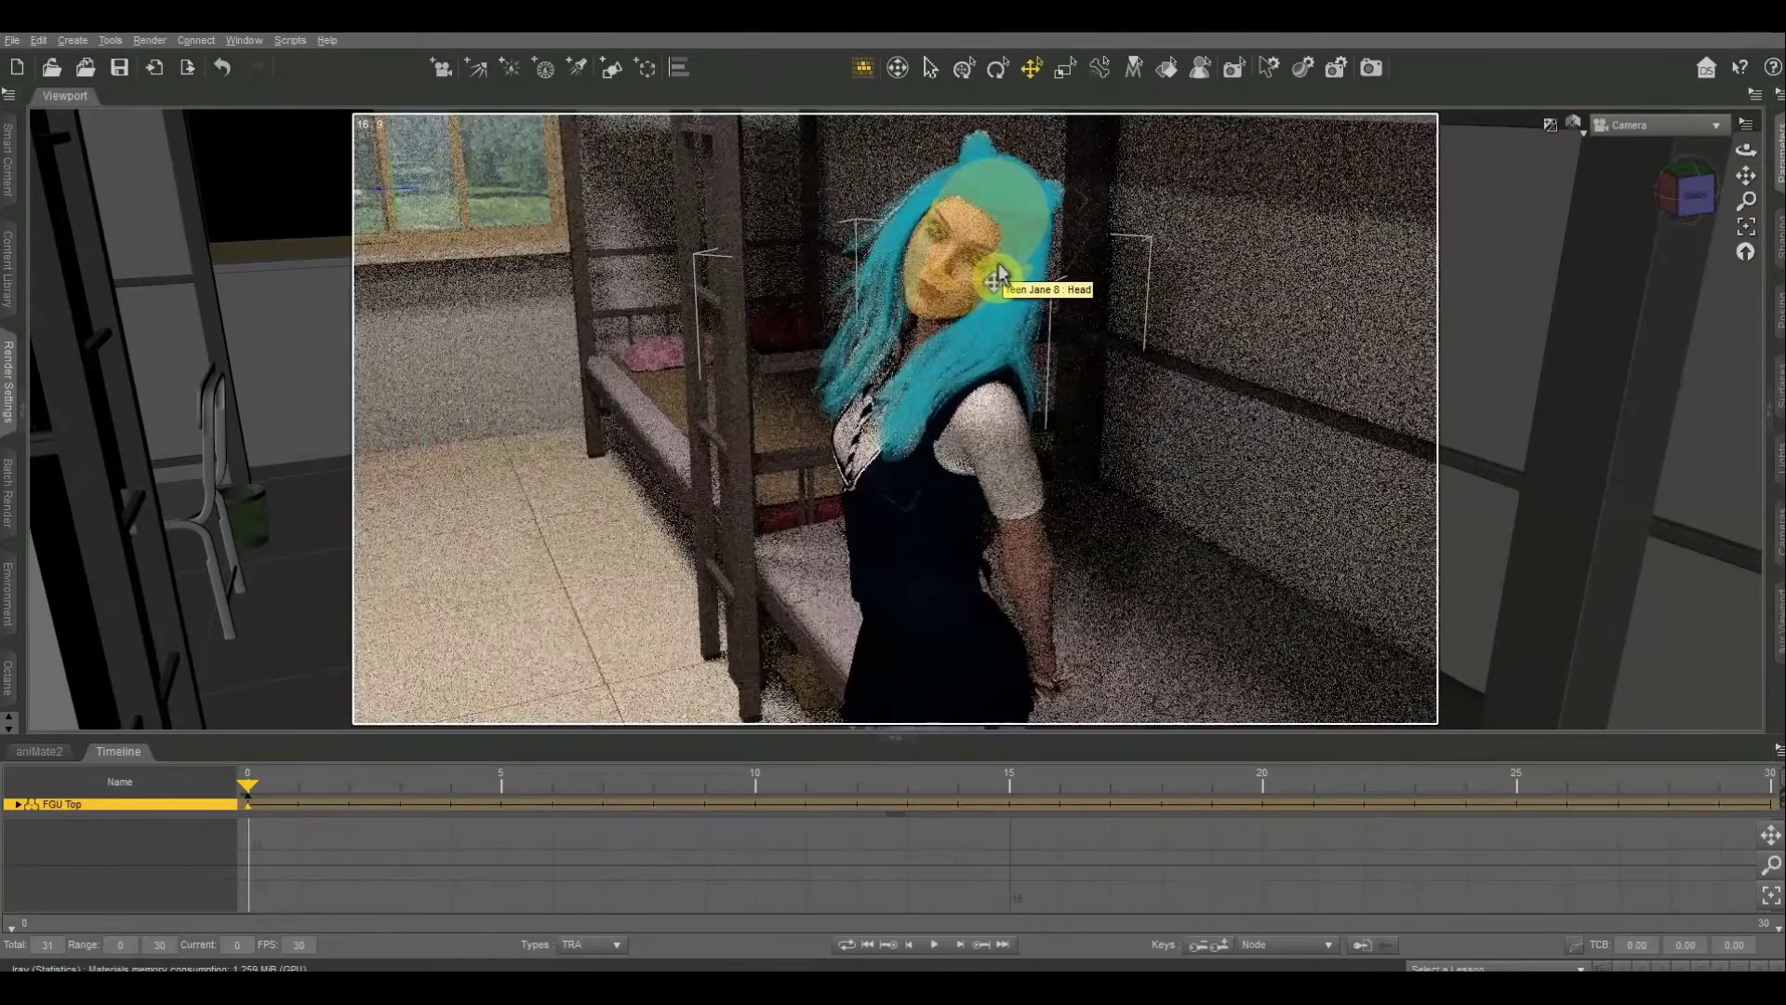
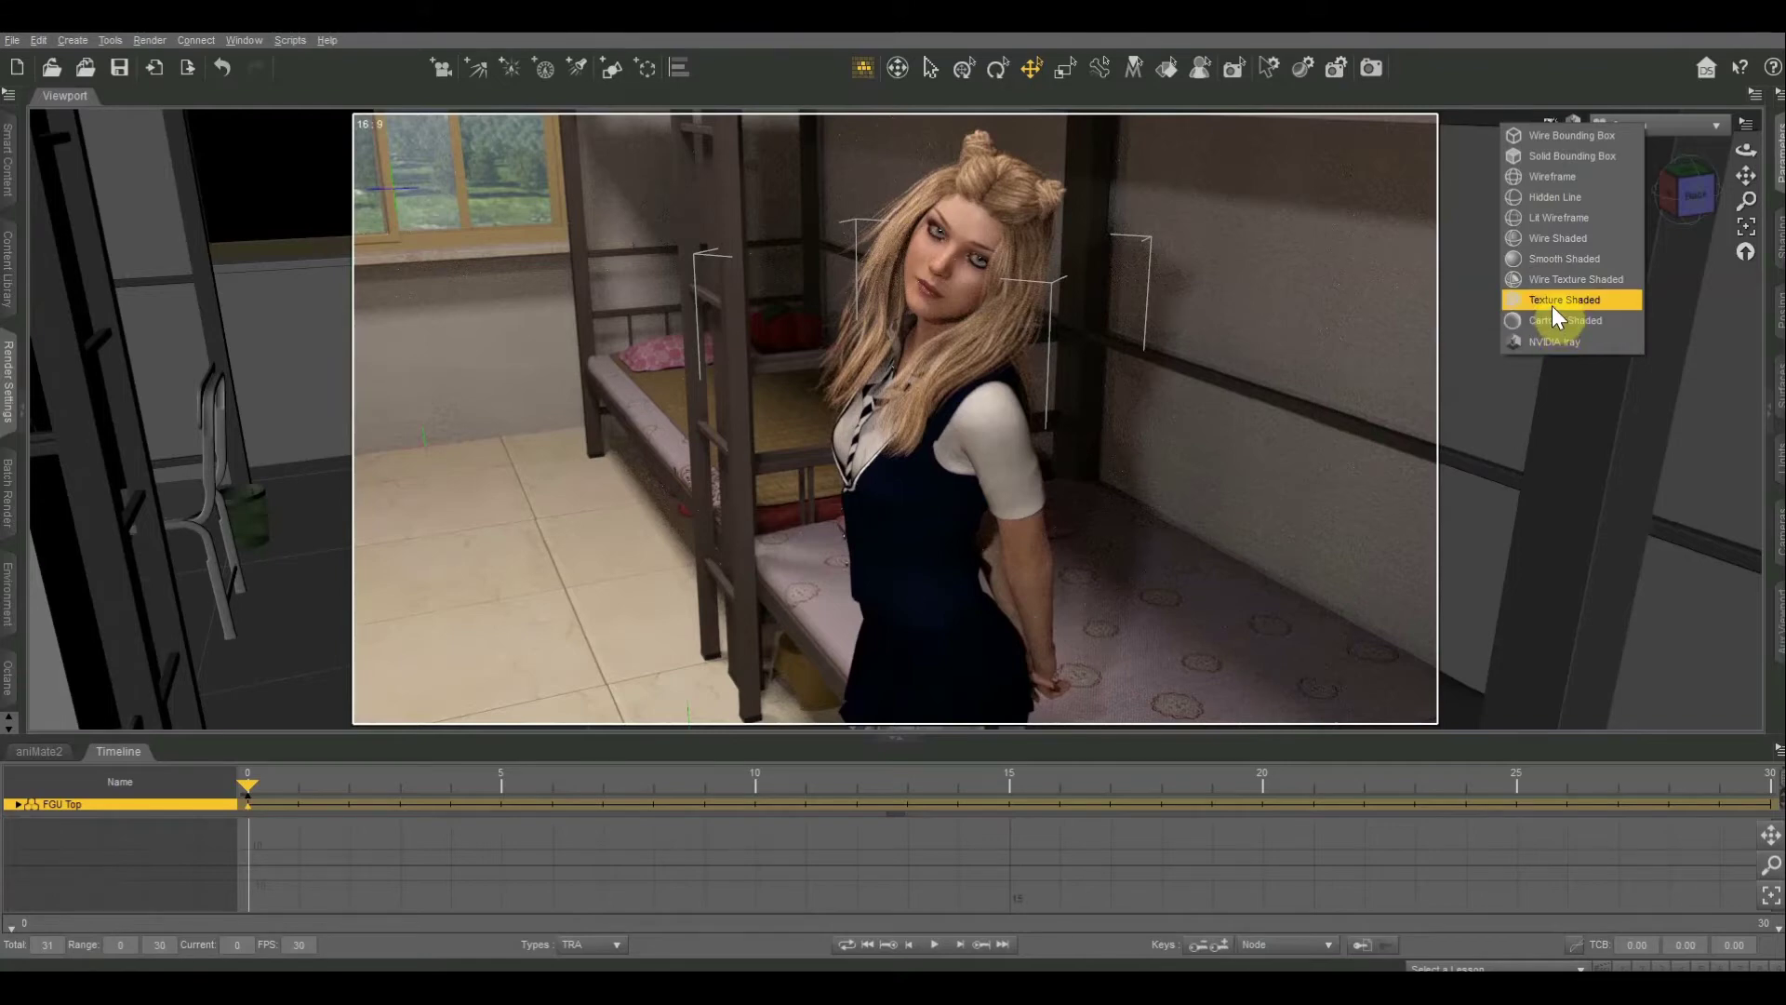
# Step: Try the Texture Shaded and Cartoon Shaded draw styles in the viewport, orbiting the camera around the figure in each
pyautogui.click(1552, 304)
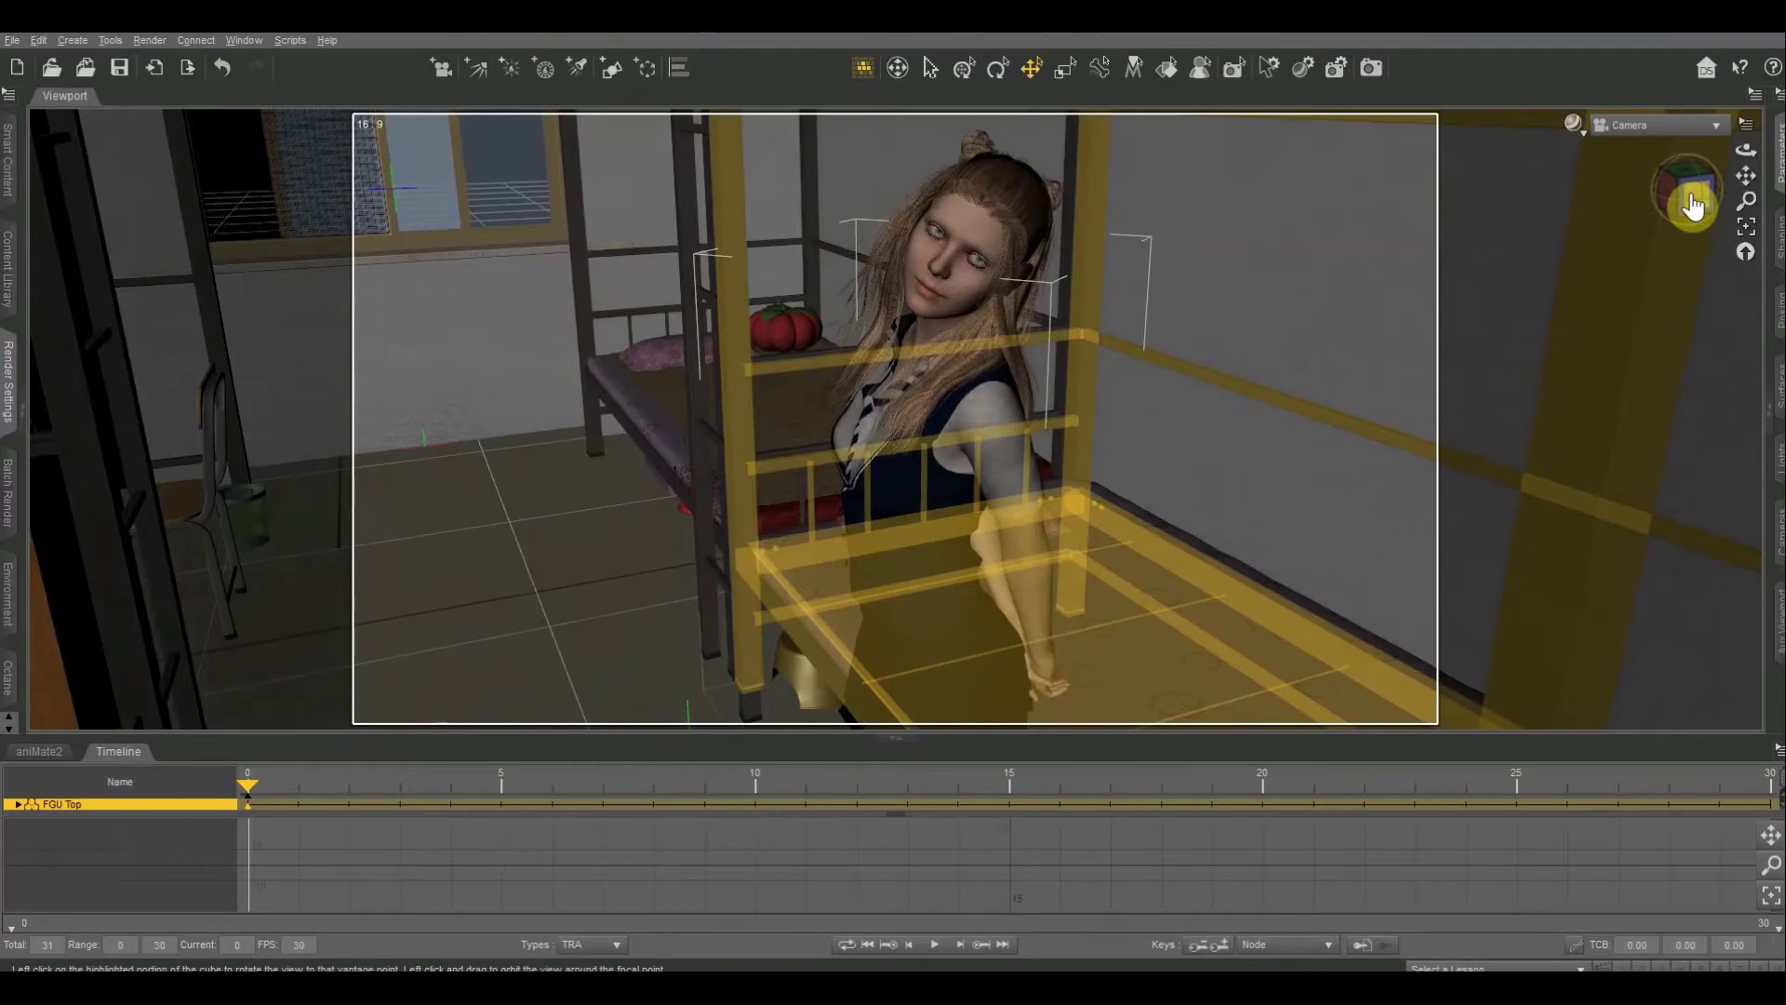
pyautogui.moveTo(1690, 188); pyautogui.dragTo(1666, 159)
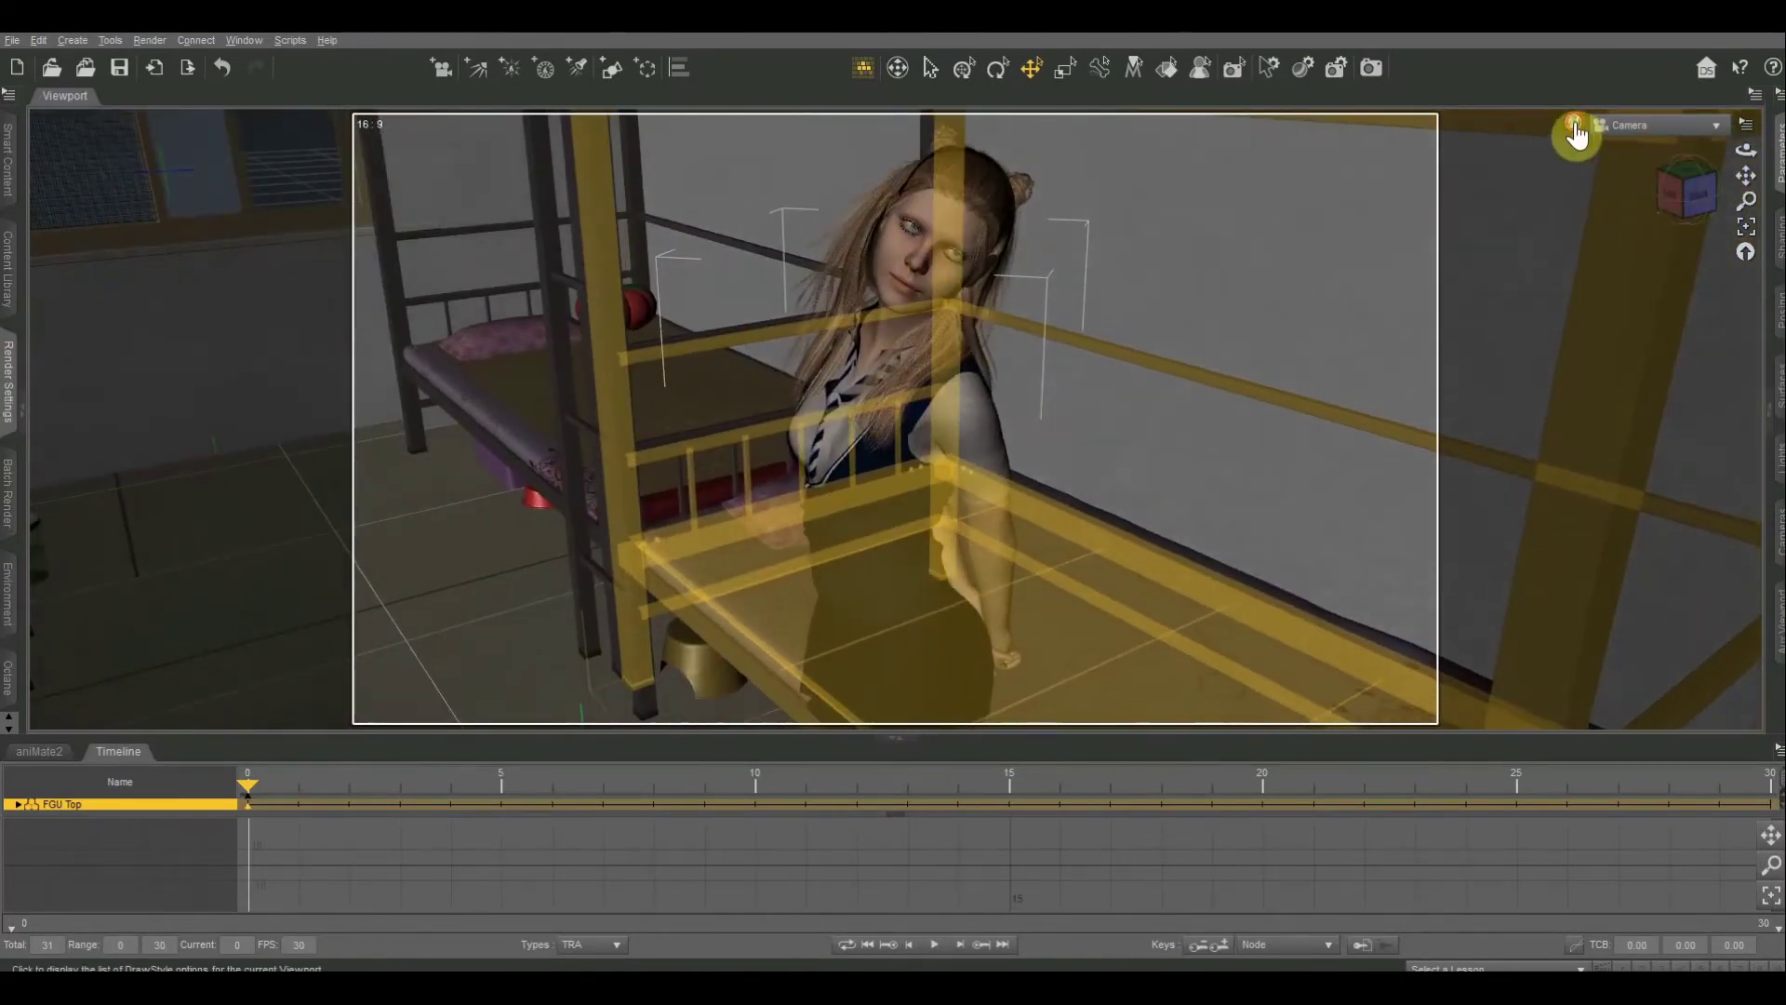
pyautogui.click(1575, 133)
pyautogui.click(1556, 322)
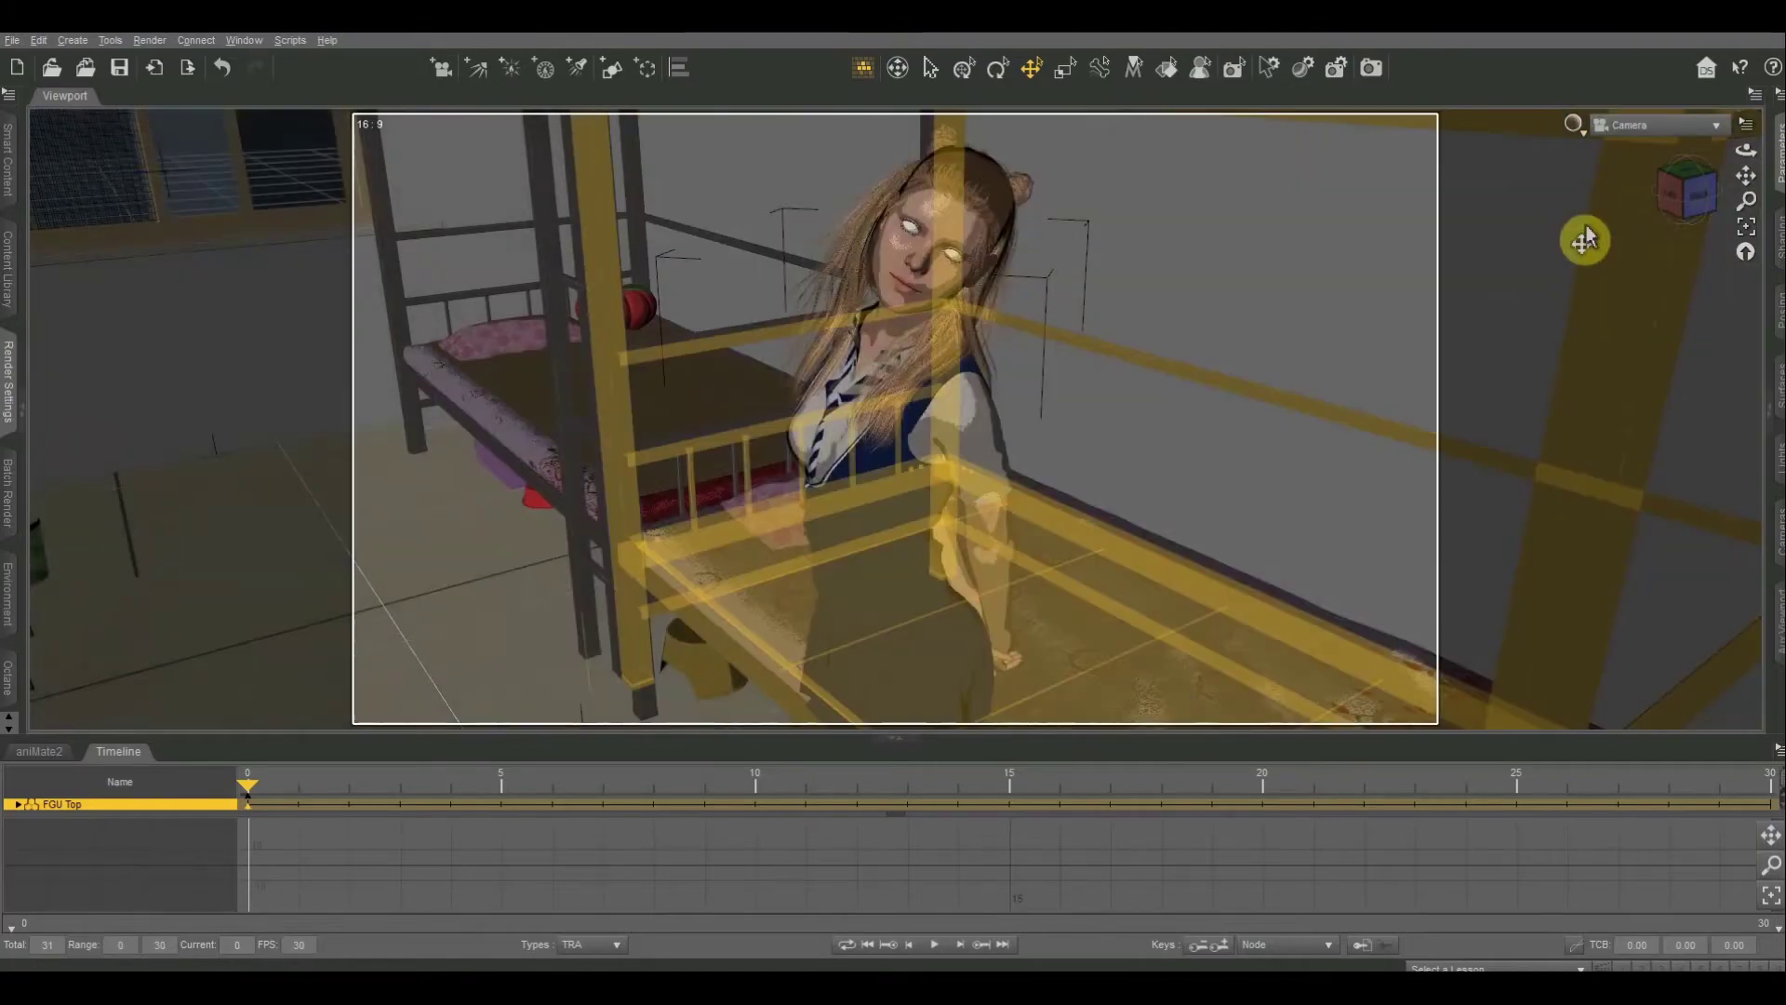
pyautogui.click(1674, 189)
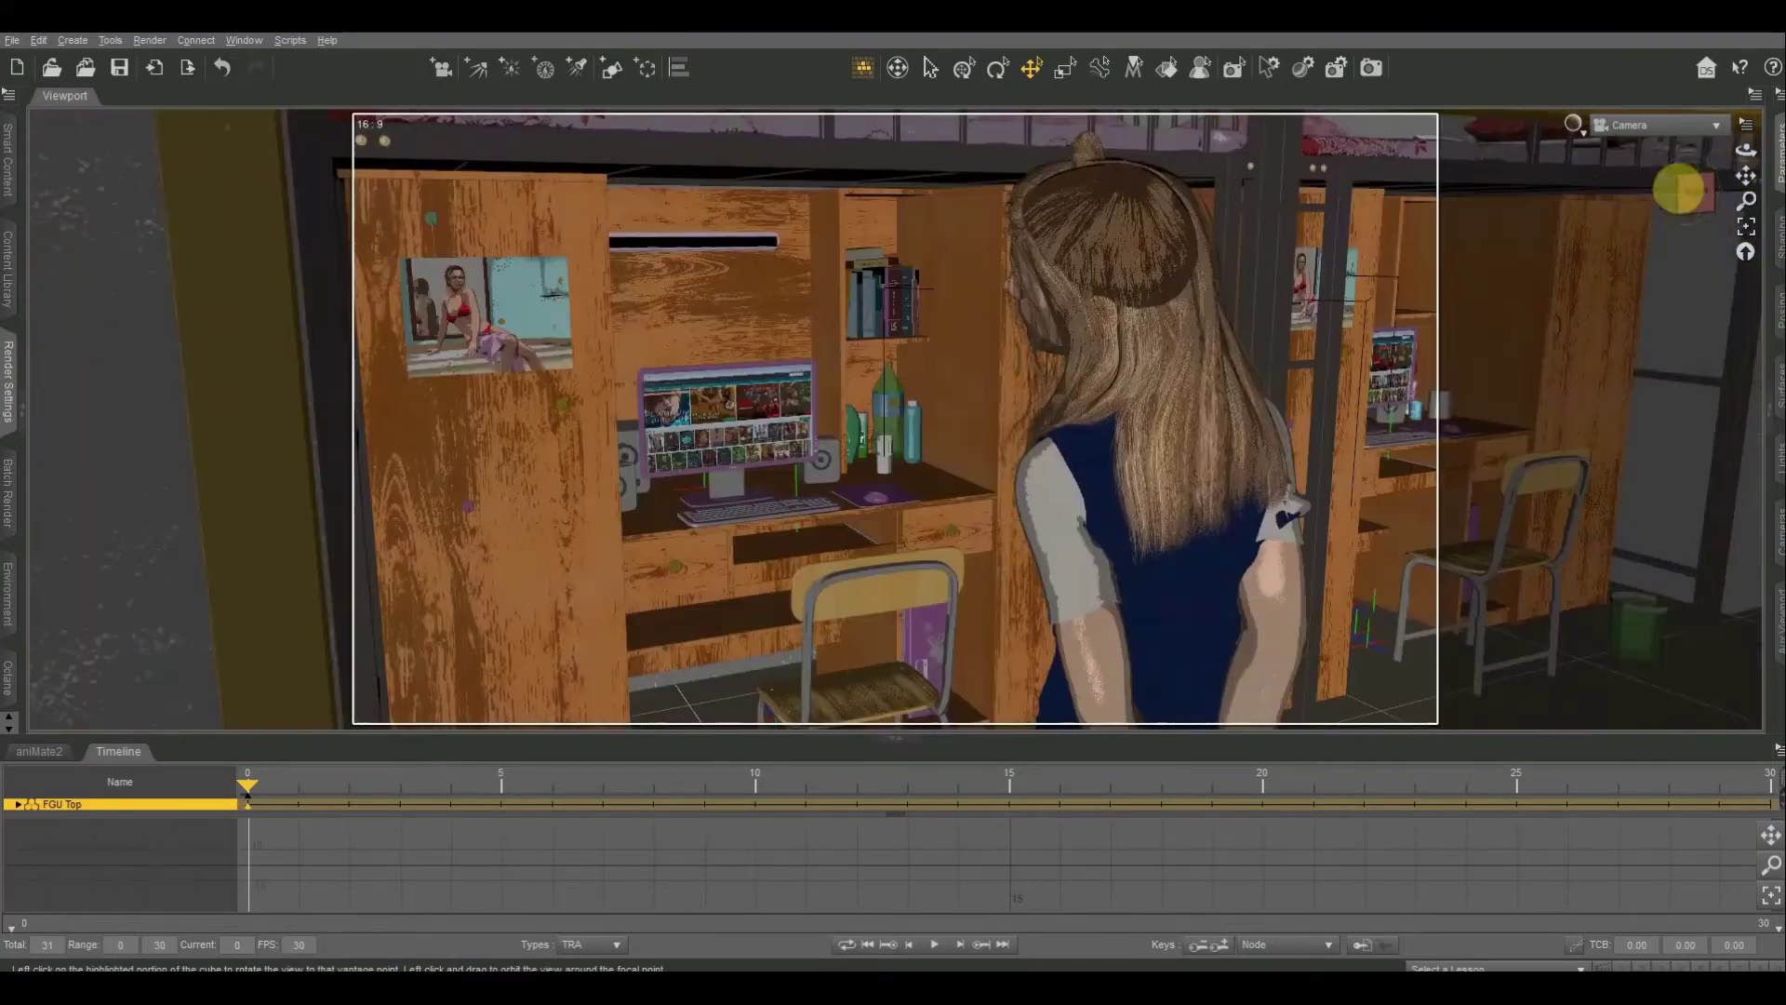
pyautogui.click(1679, 190)
pyautogui.moveTo(1679, 189)
pyautogui.mouseDown()
pyautogui.moveTo(1729, 199)
pyautogui.moveTo(1660, 194)
pyautogui.mouseUp()
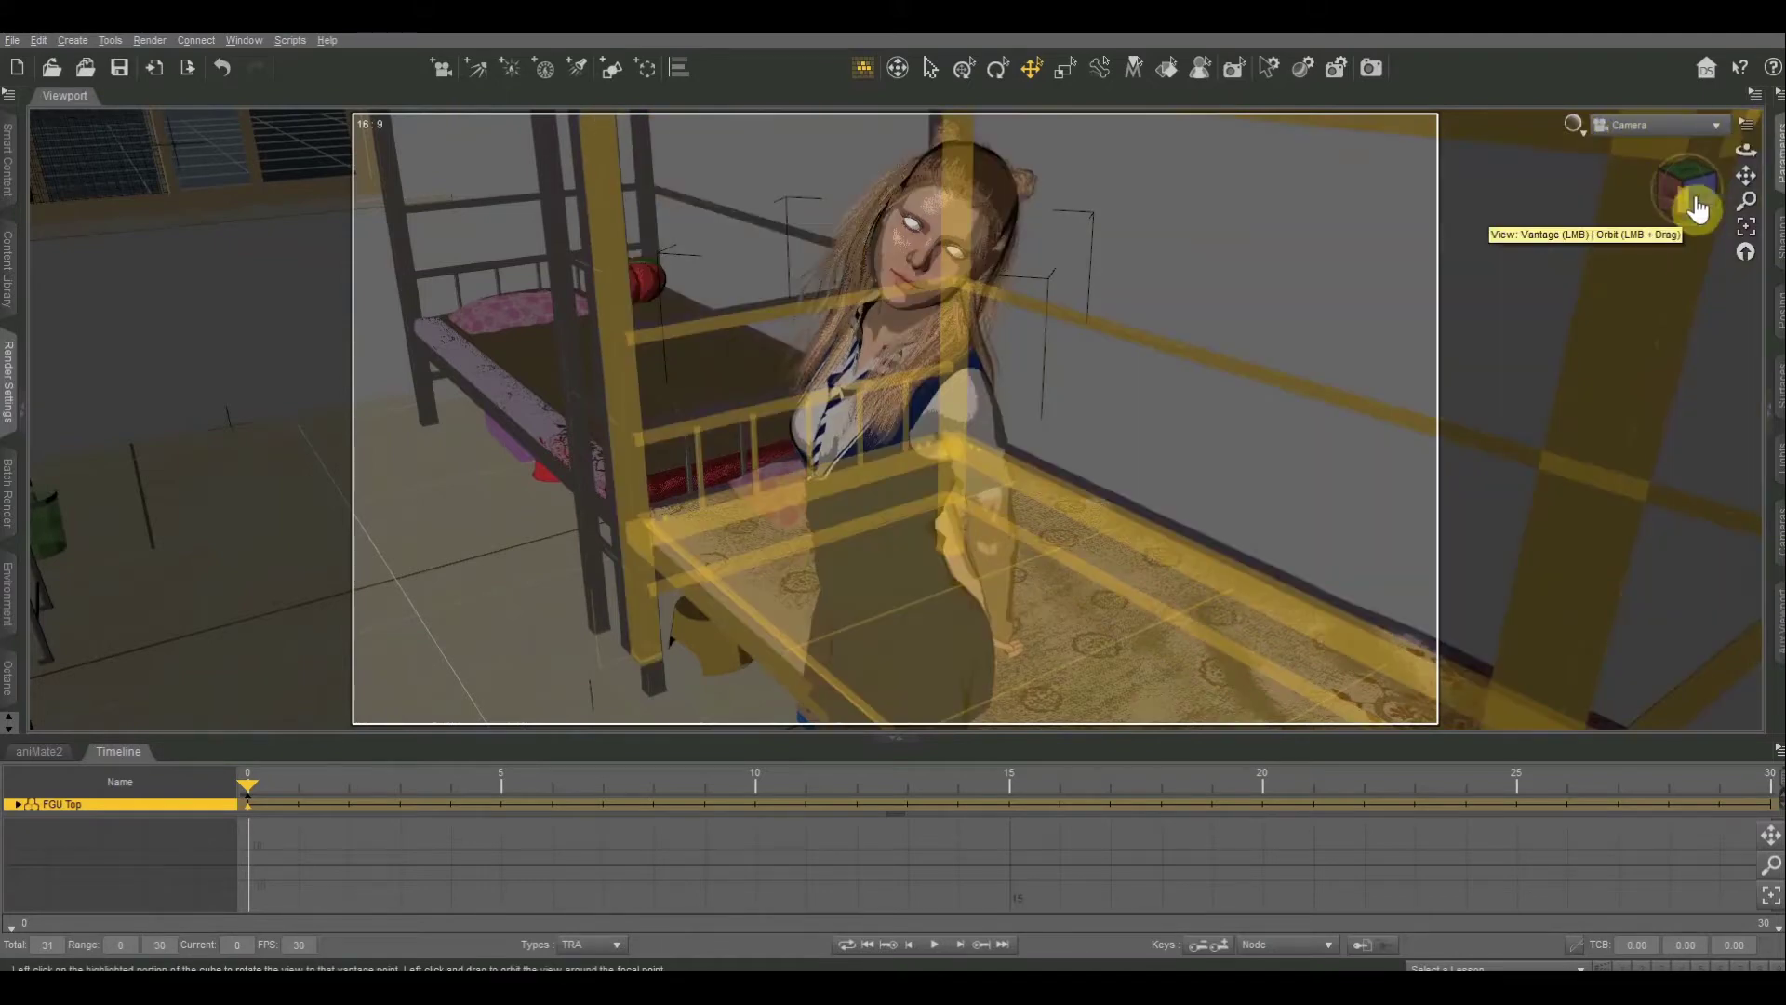
# Step: Switch the viewport back to the Texture Shaded draw style and orbit the camera around the figure
pyautogui.click(1573, 124)
pyautogui.click(1540, 294)
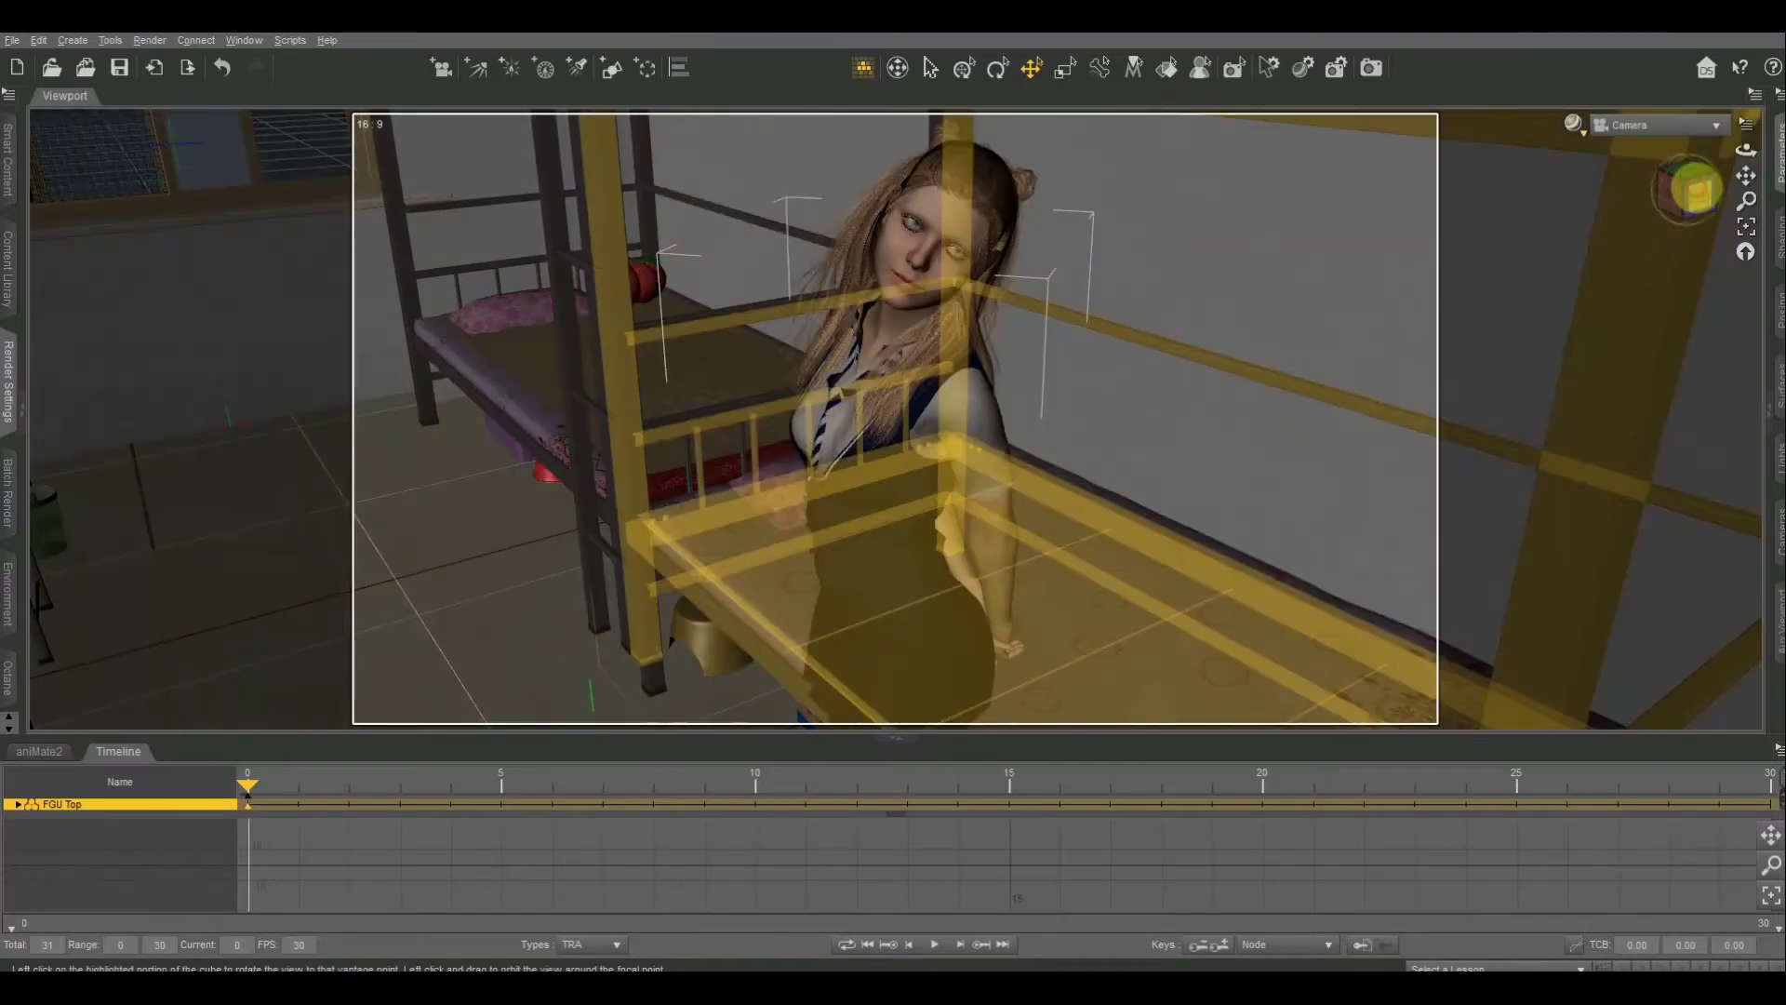
pyautogui.click(1694, 182)
pyautogui.moveTo(1695, 188); pyautogui.dragTo(1627, 184)
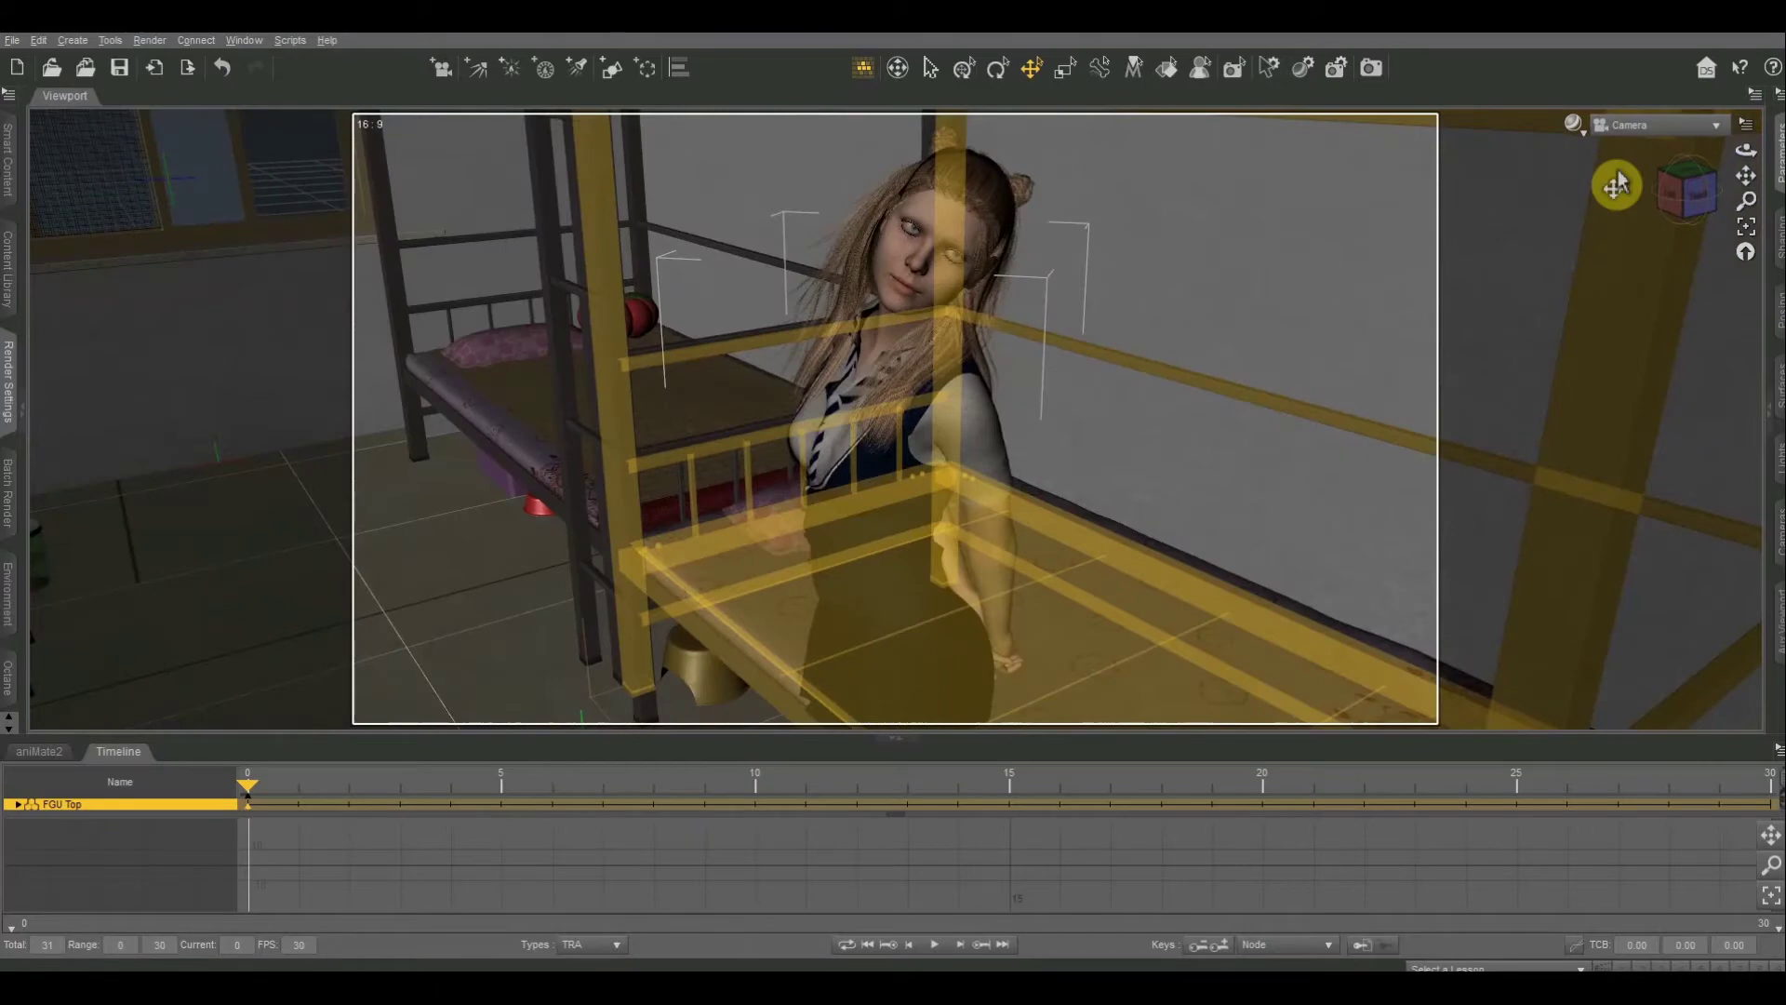
# Step: Set the viewport draw style to Wire Texture Shaded and orbit the camera around the figure and dormitory room
pyautogui.click(1574, 123)
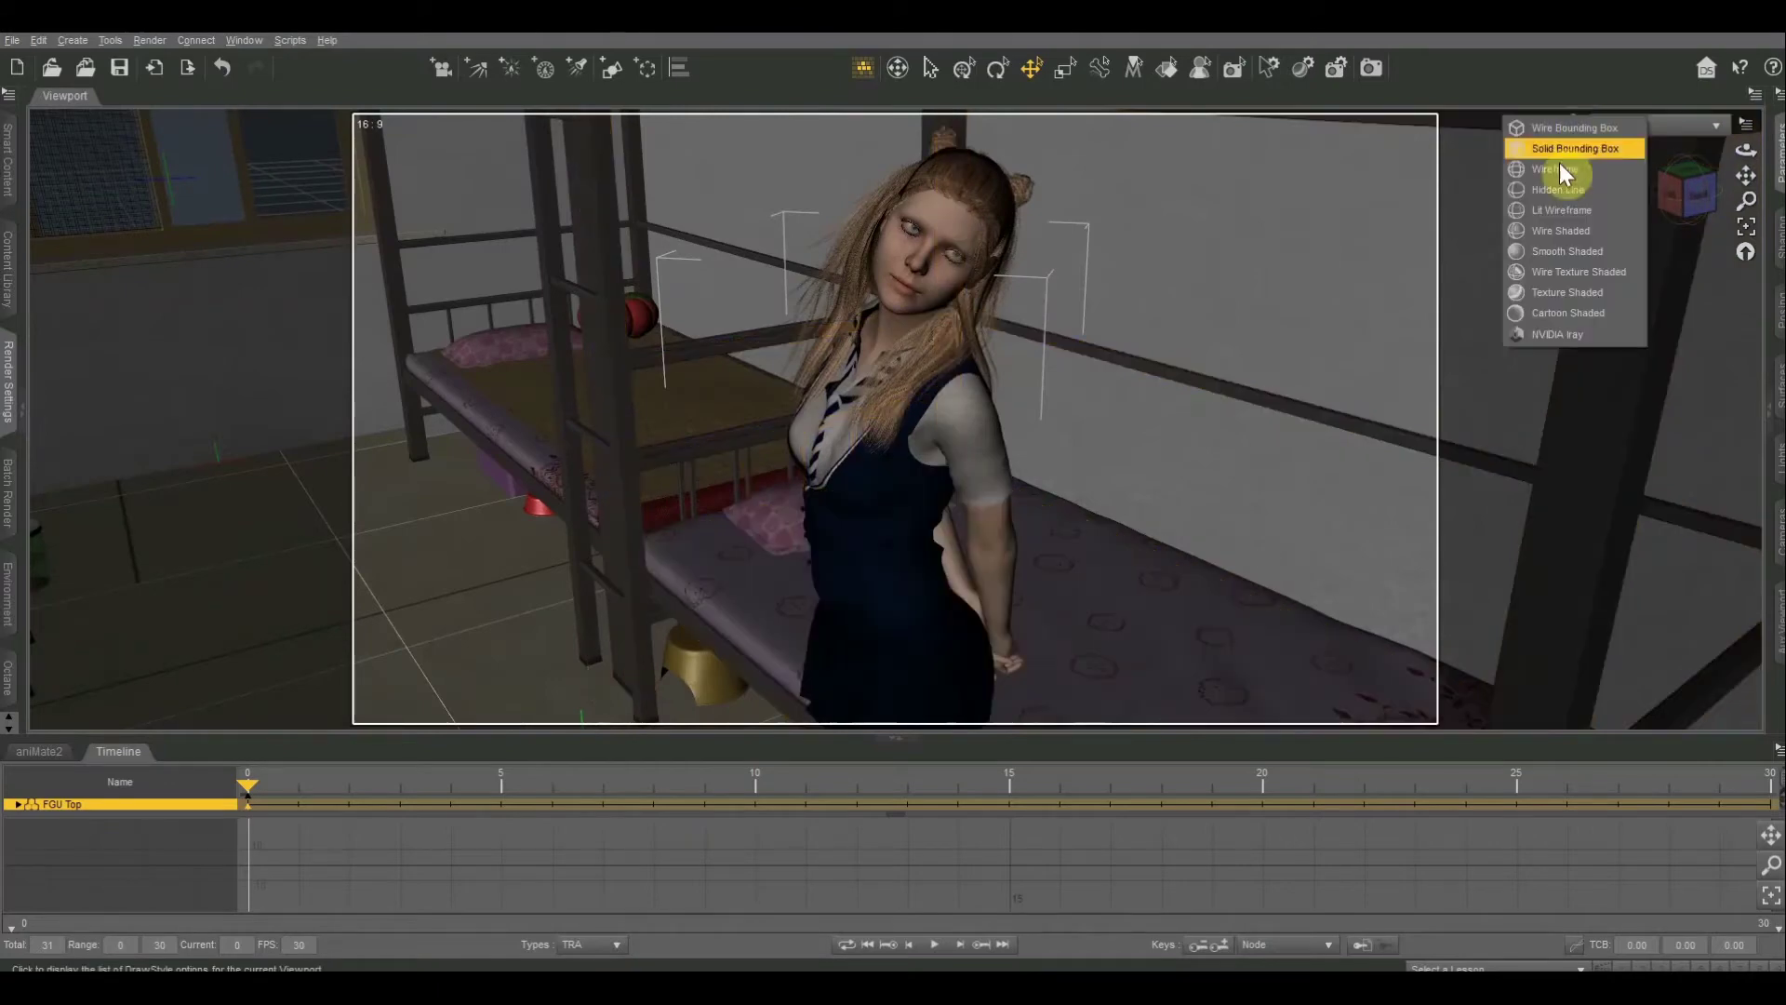
pyautogui.click(1560, 272)
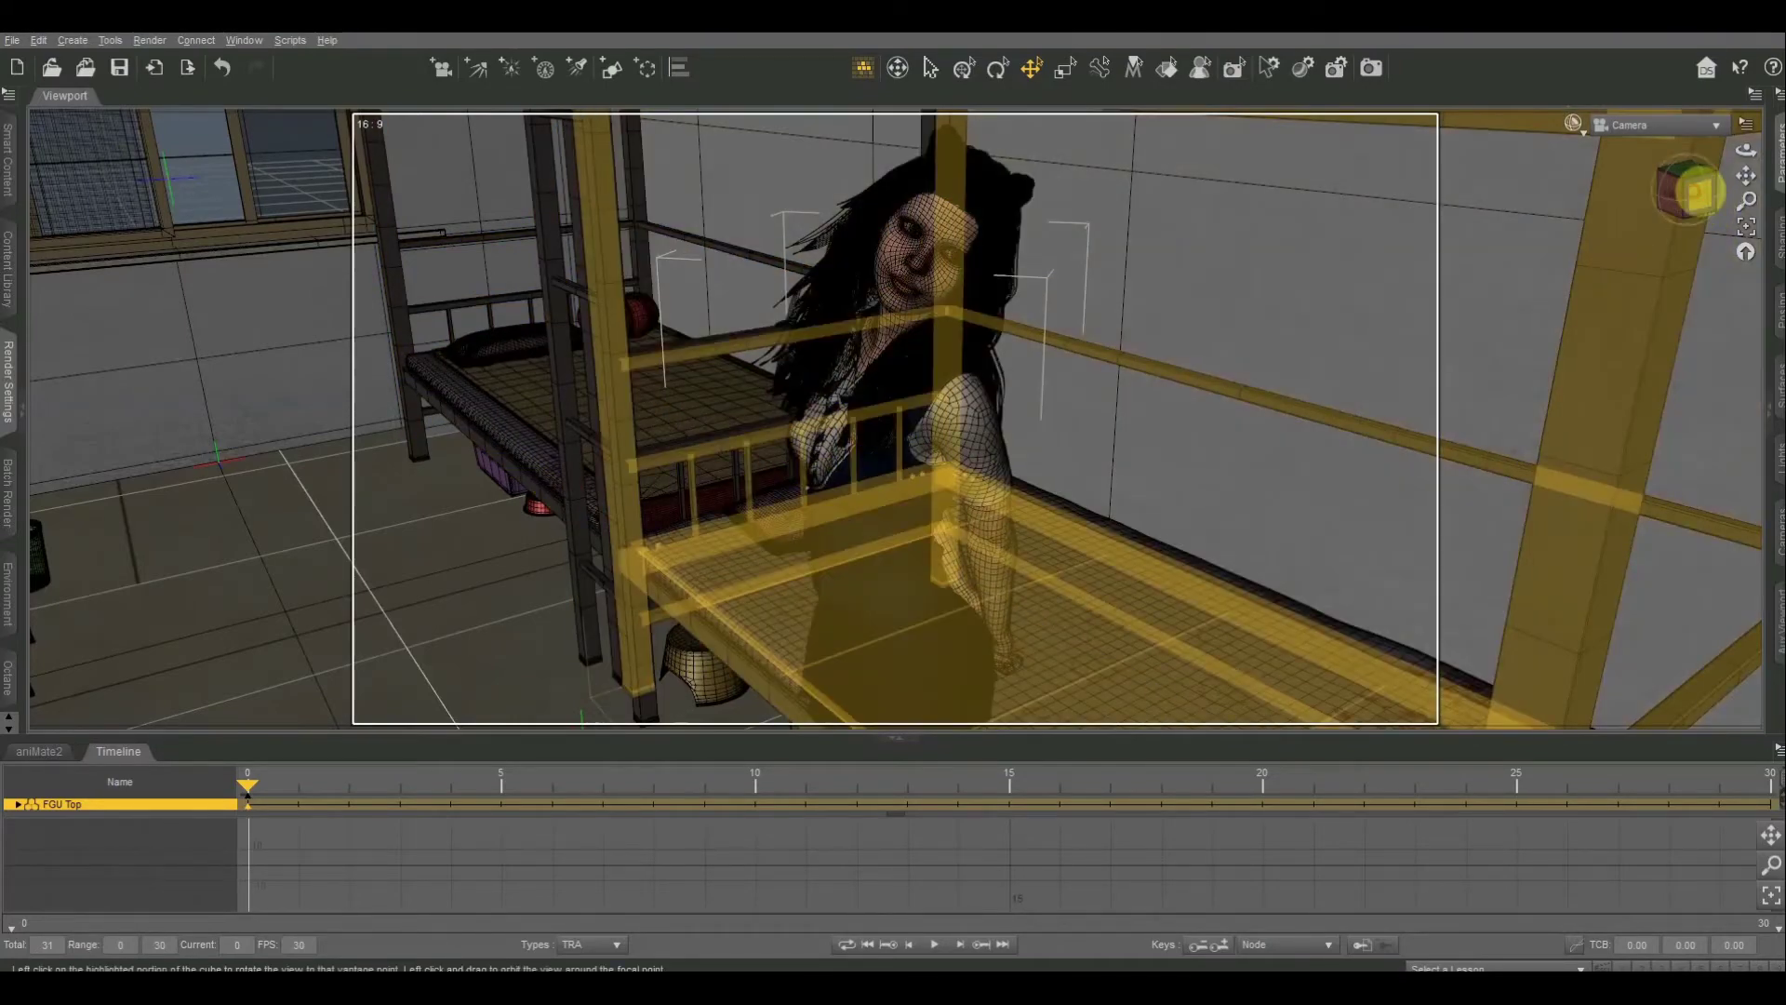
pyautogui.moveTo(1692, 189)
pyautogui.mouseDown()
pyautogui.moveTo(1775, 191)
pyautogui.moveTo(1665, 191)
pyautogui.moveTo(1695, 186)
pyautogui.moveTo(1695, 204)
pyautogui.mouseUp()
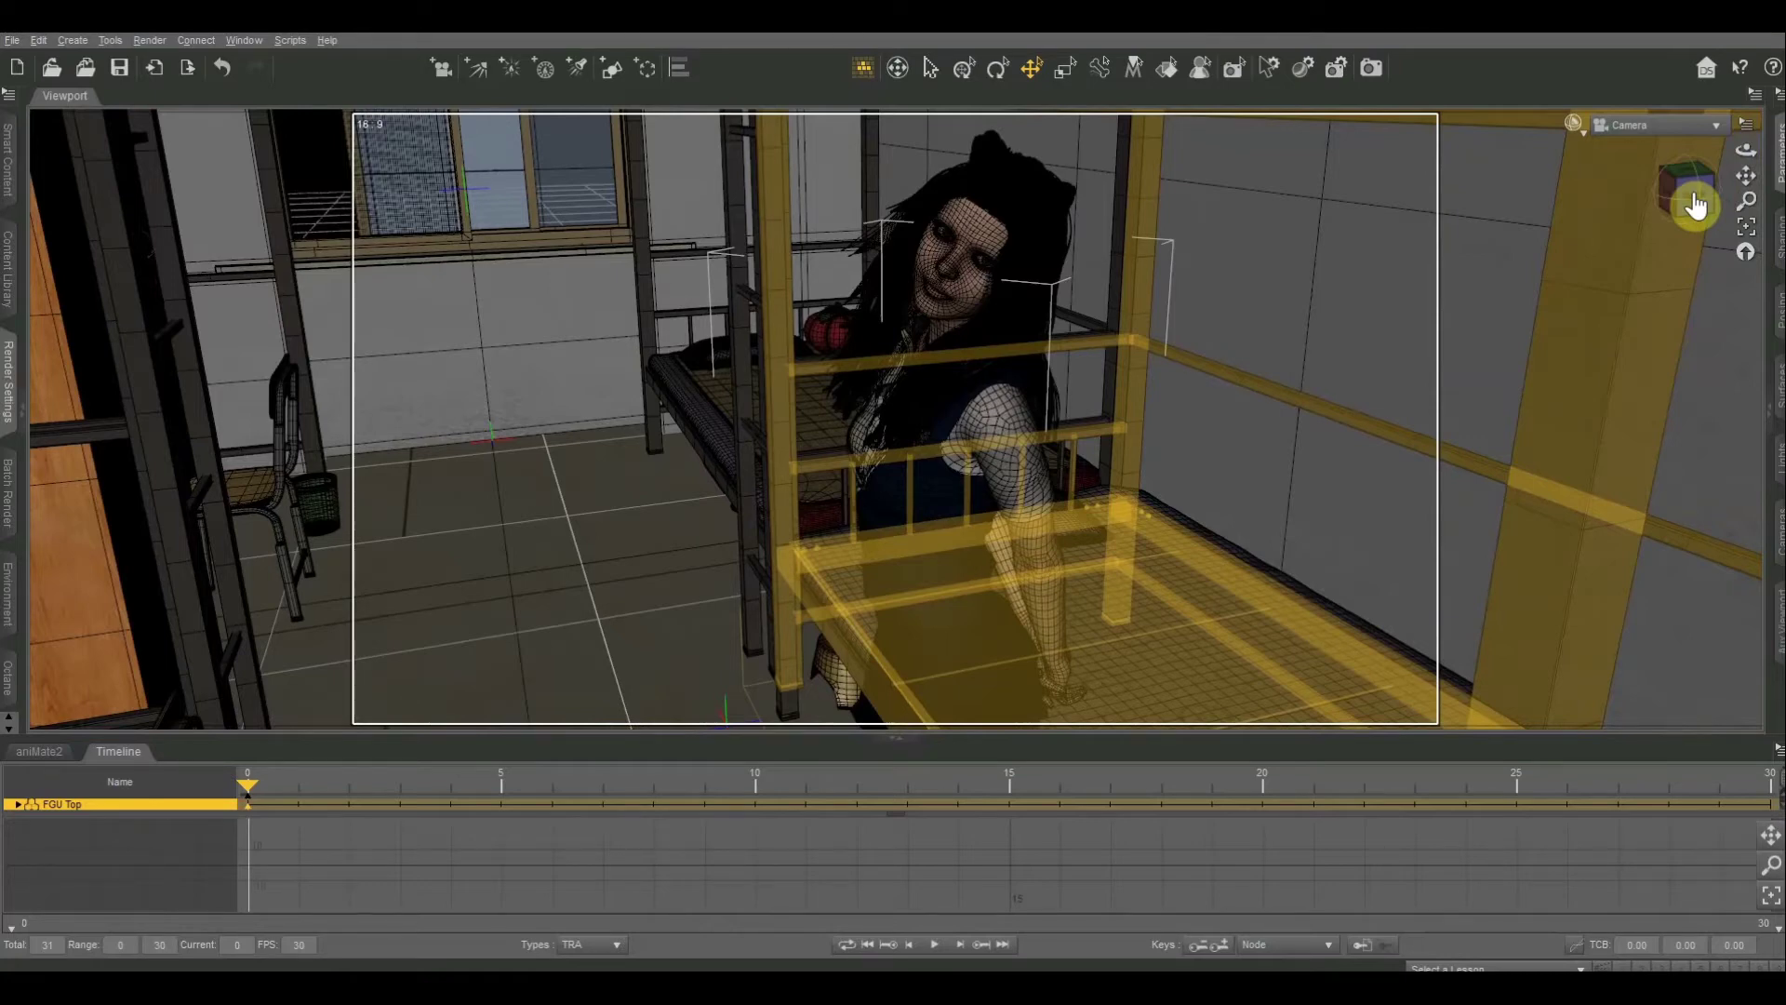
pyautogui.moveTo(1780, 213)
pyautogui.mouseDown()
pyautogui.moveTo(1779, 187)
pyautogui.moveTo(1694, 184)
pyautogui.moveTo(1778, 187)
pyautogui.mouseUp()
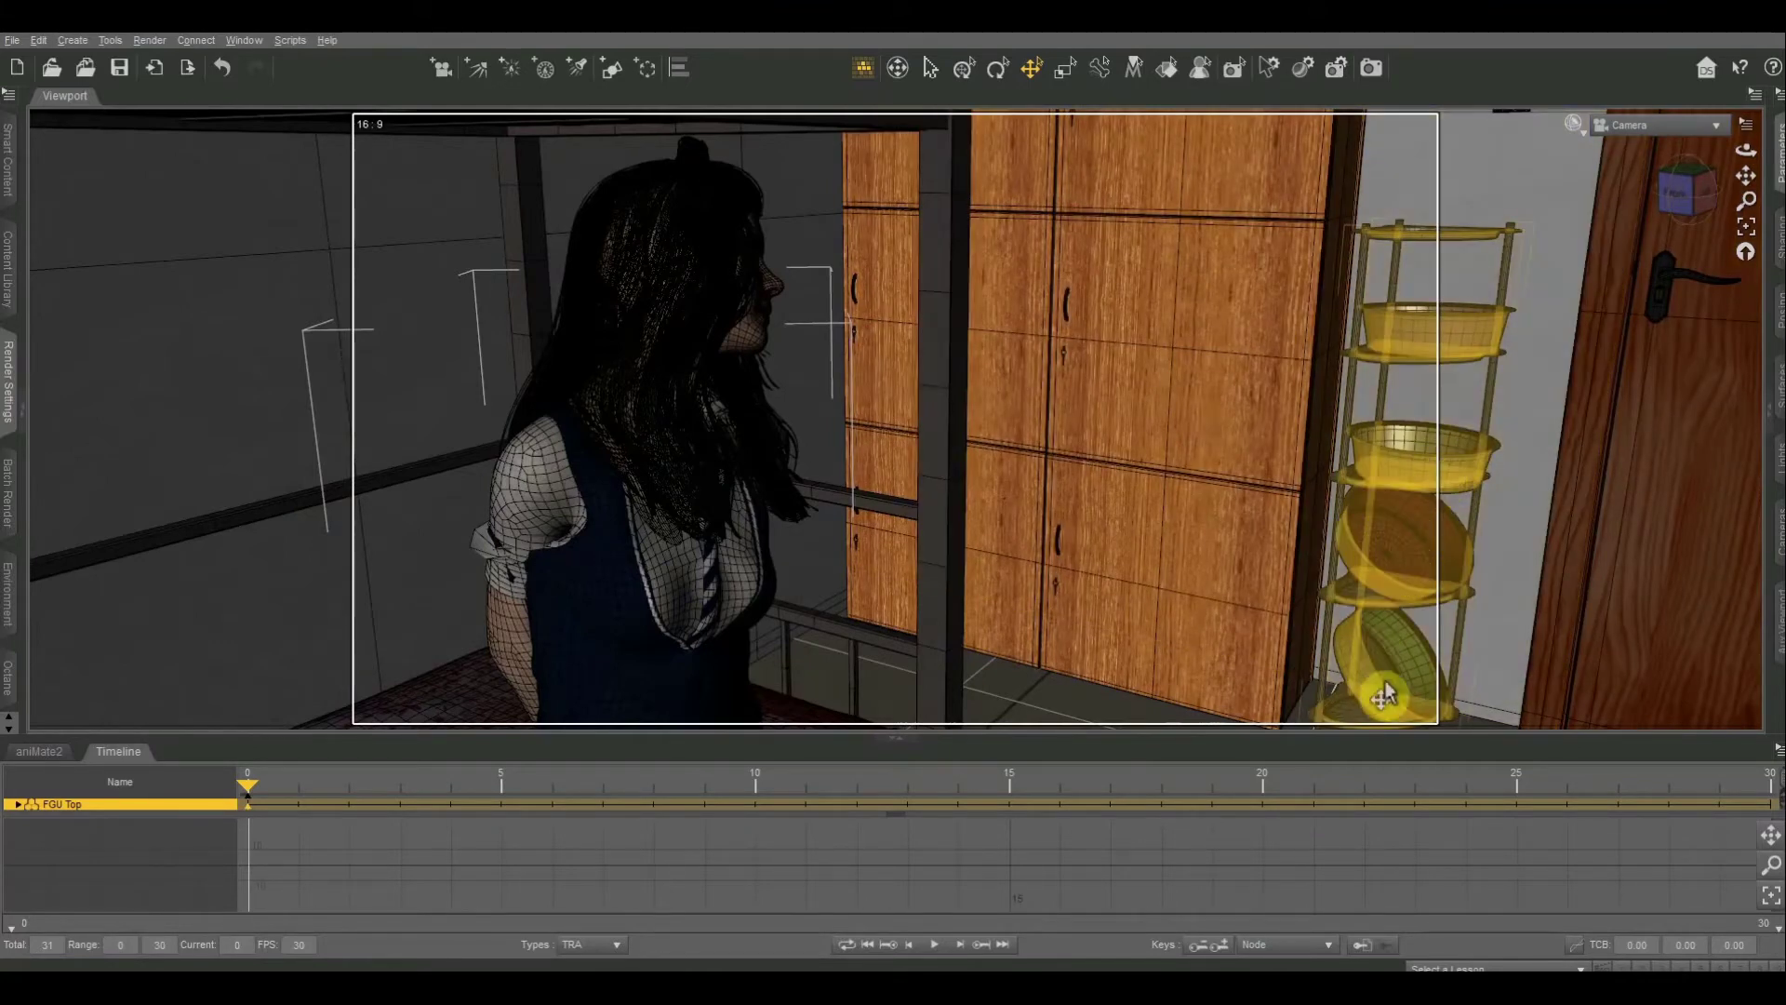
pyautogui.moveTo(1686, 189); pyautogui.dragTo(1721, 195)
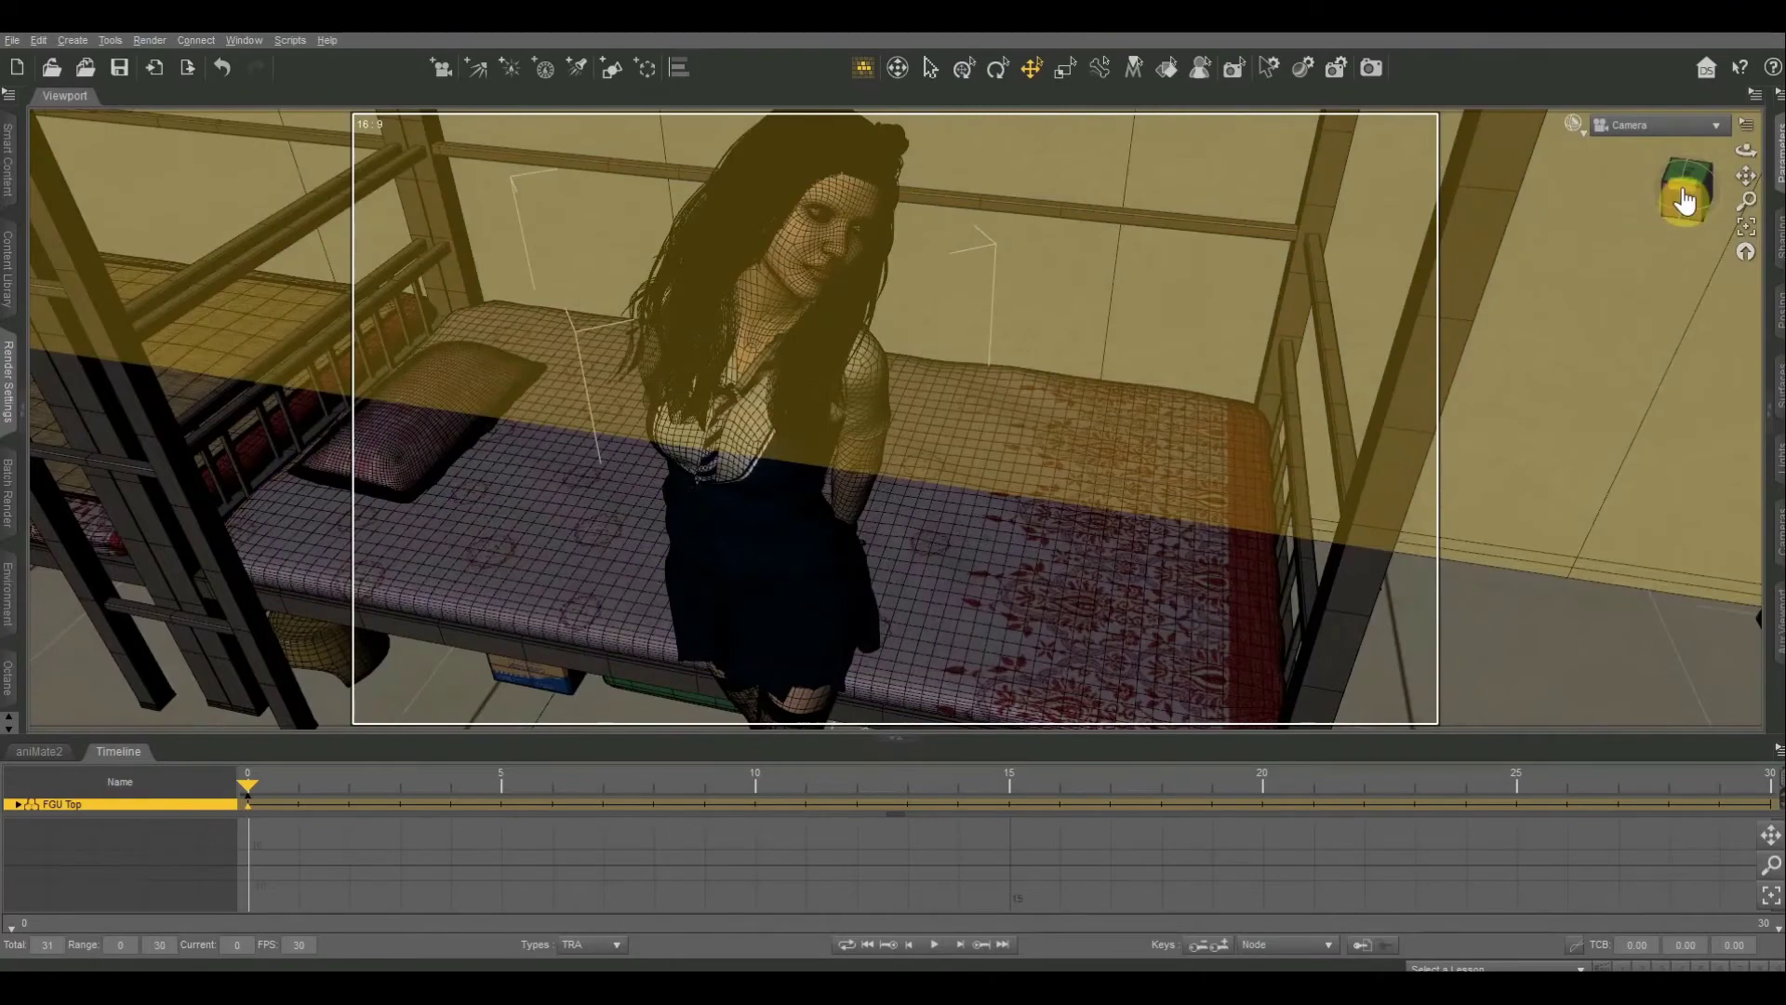
pyautogui.moveTo(1686, 200); pyautogui.dragTo(1663, 160)
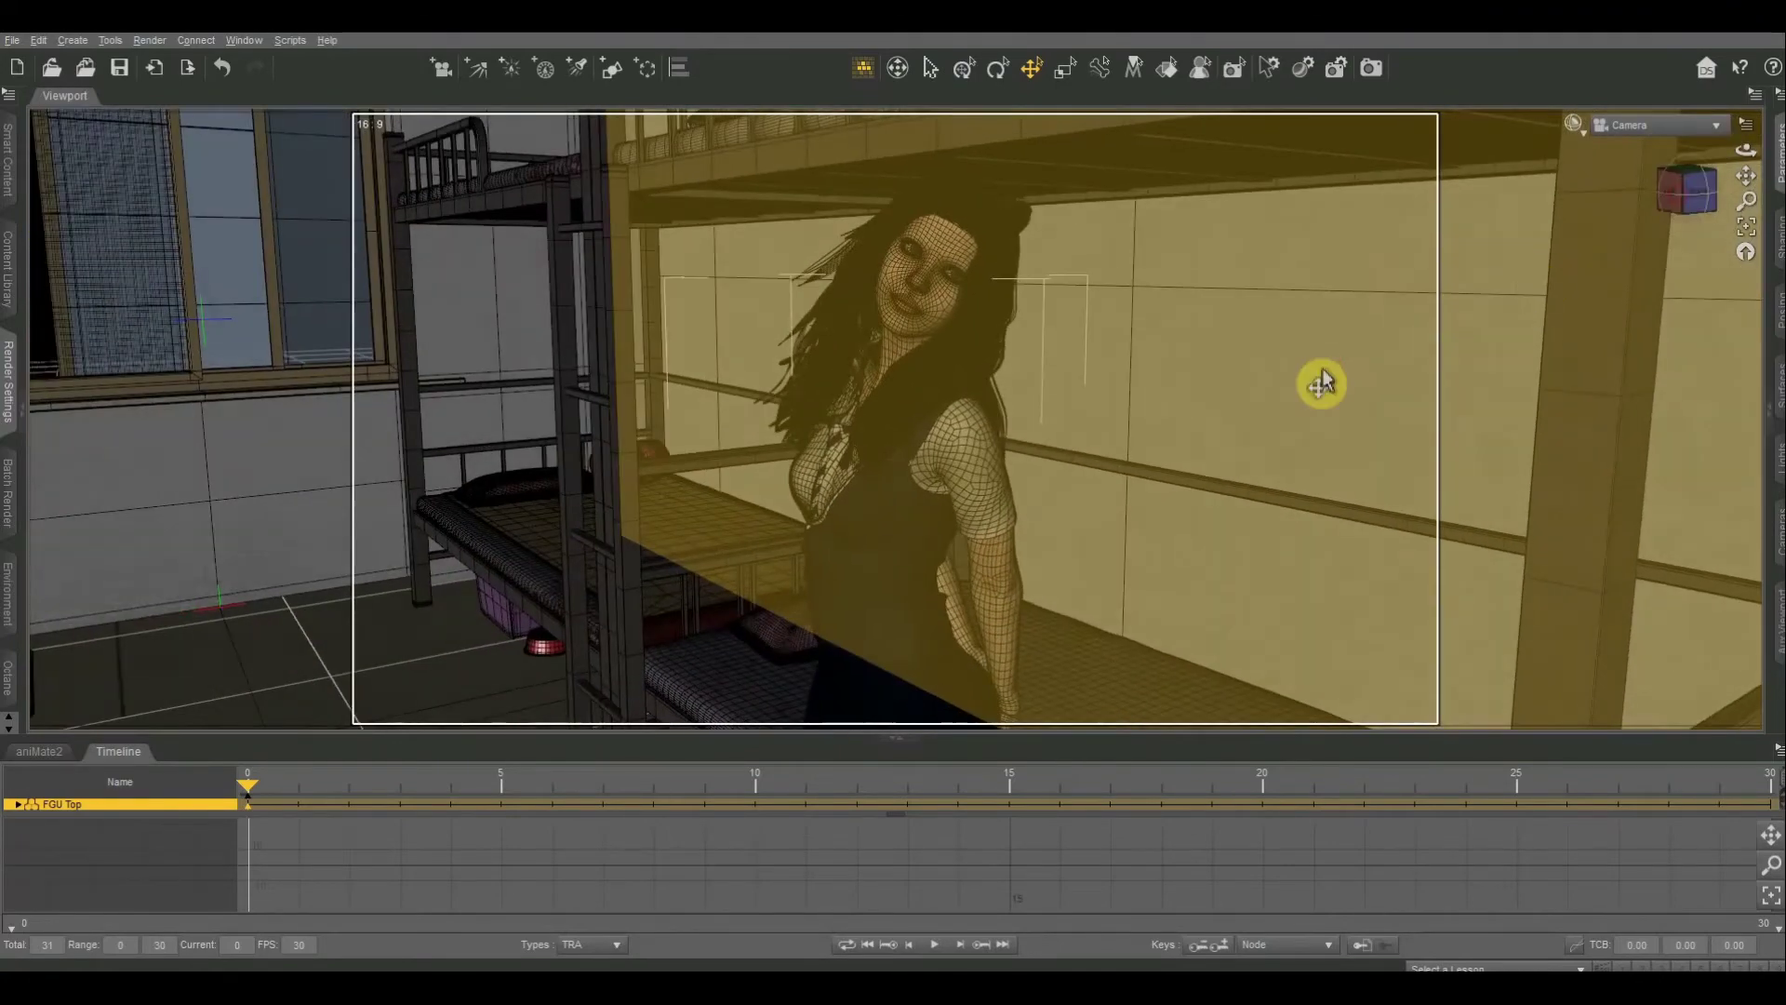
# Step: Examine the figure's textured wire mesh up close and the bunk-bed room from several camera angles
pyautogui.scroll(5, 1321, 382)
pyautogui.scroll(-3, 1191, 334)
pyautogui.scroll(2, 1042, 275)
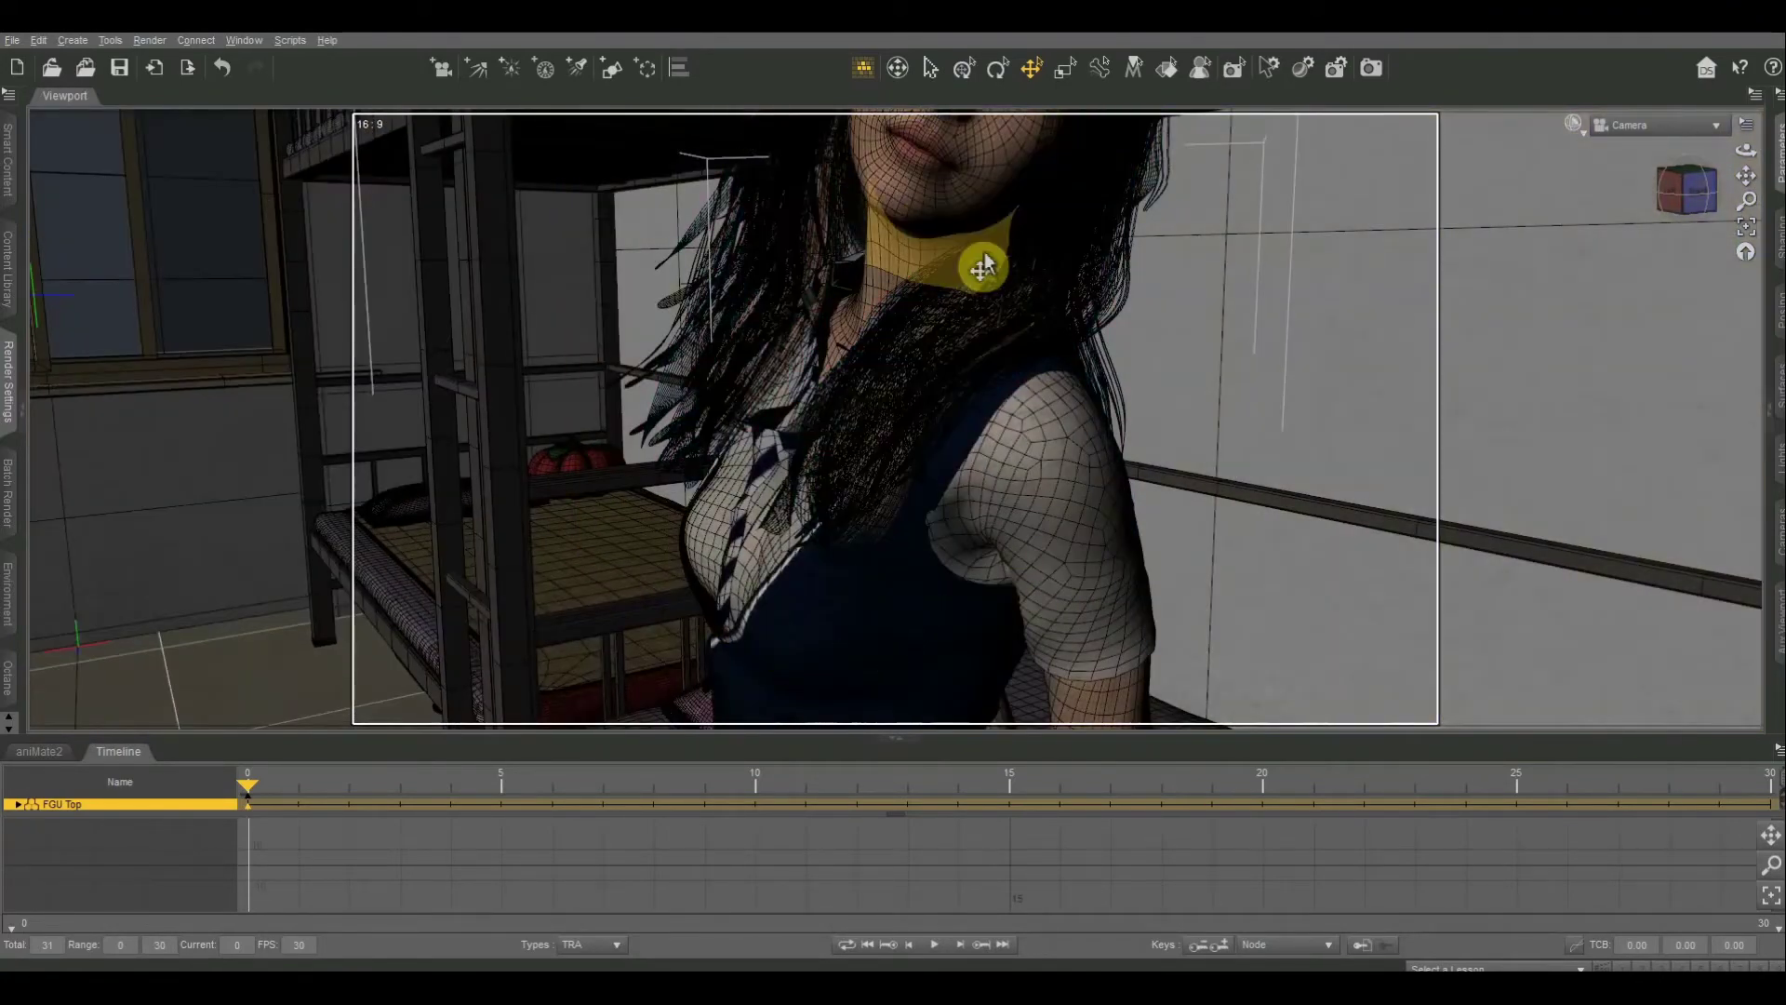
pyautogui.scroll(4, 984, 260)
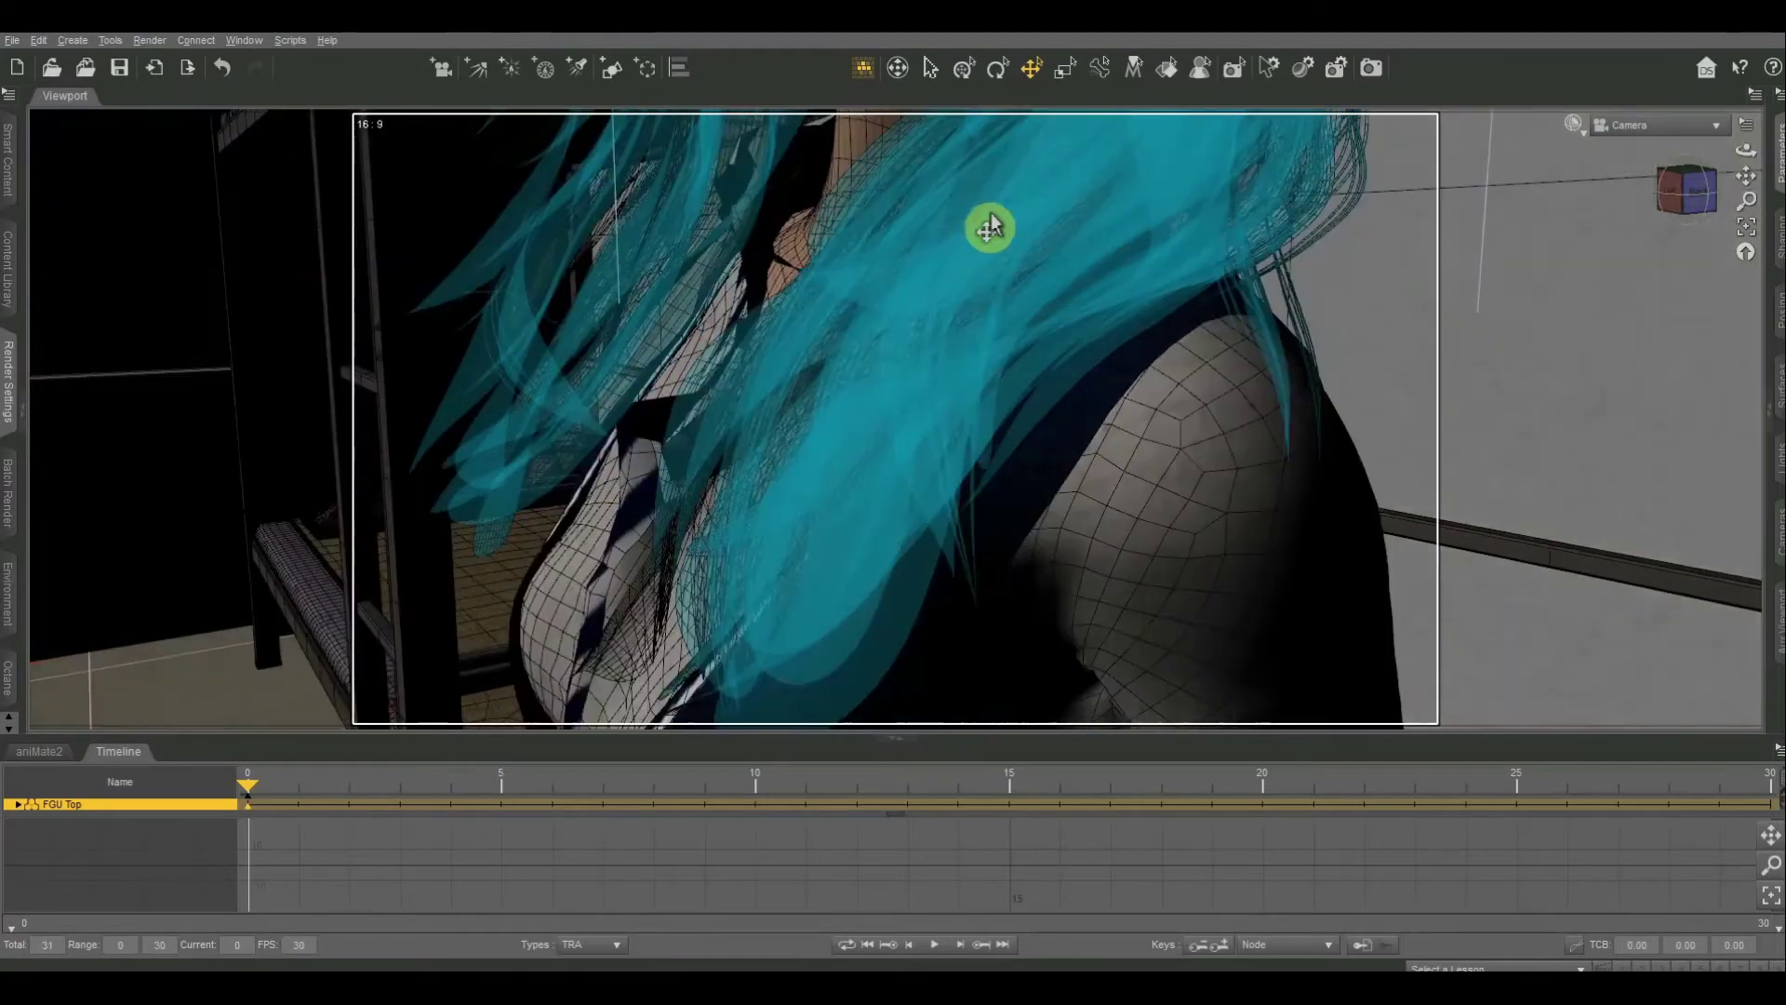
pyautogui.scroll(1, 991, 226)
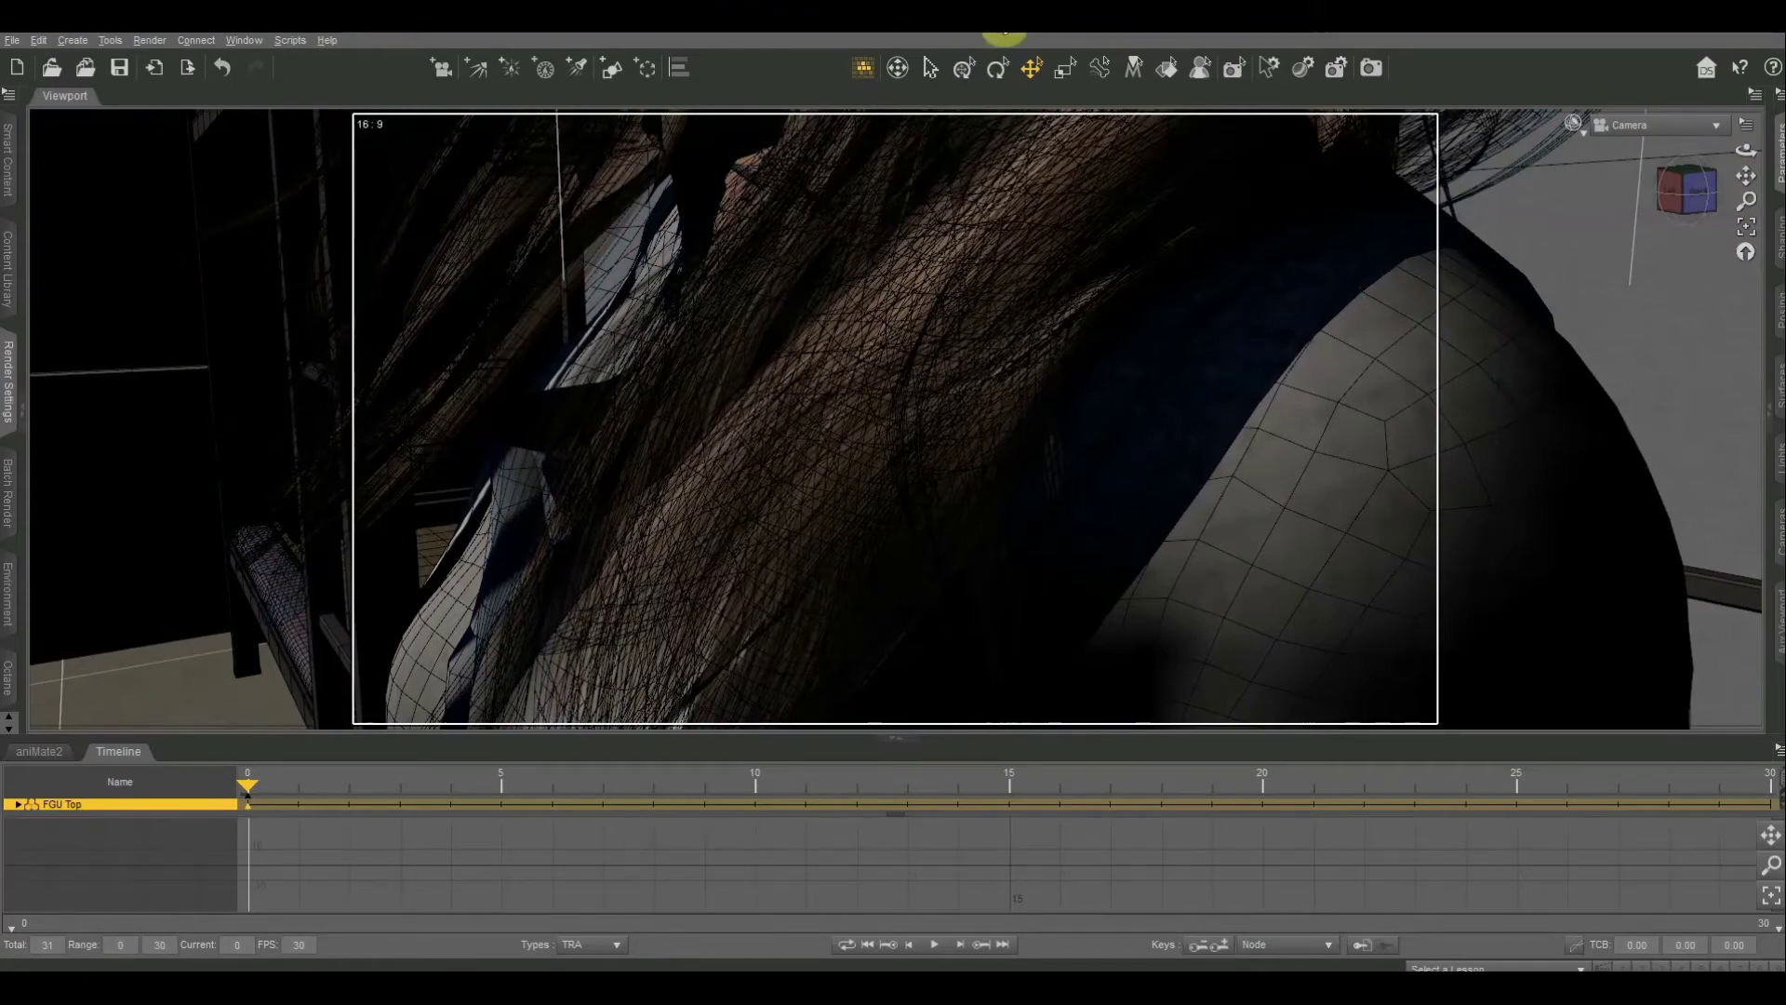
pyautogui.scroll(-6, 1156, 582)
pyautogui.click(1777, 238)
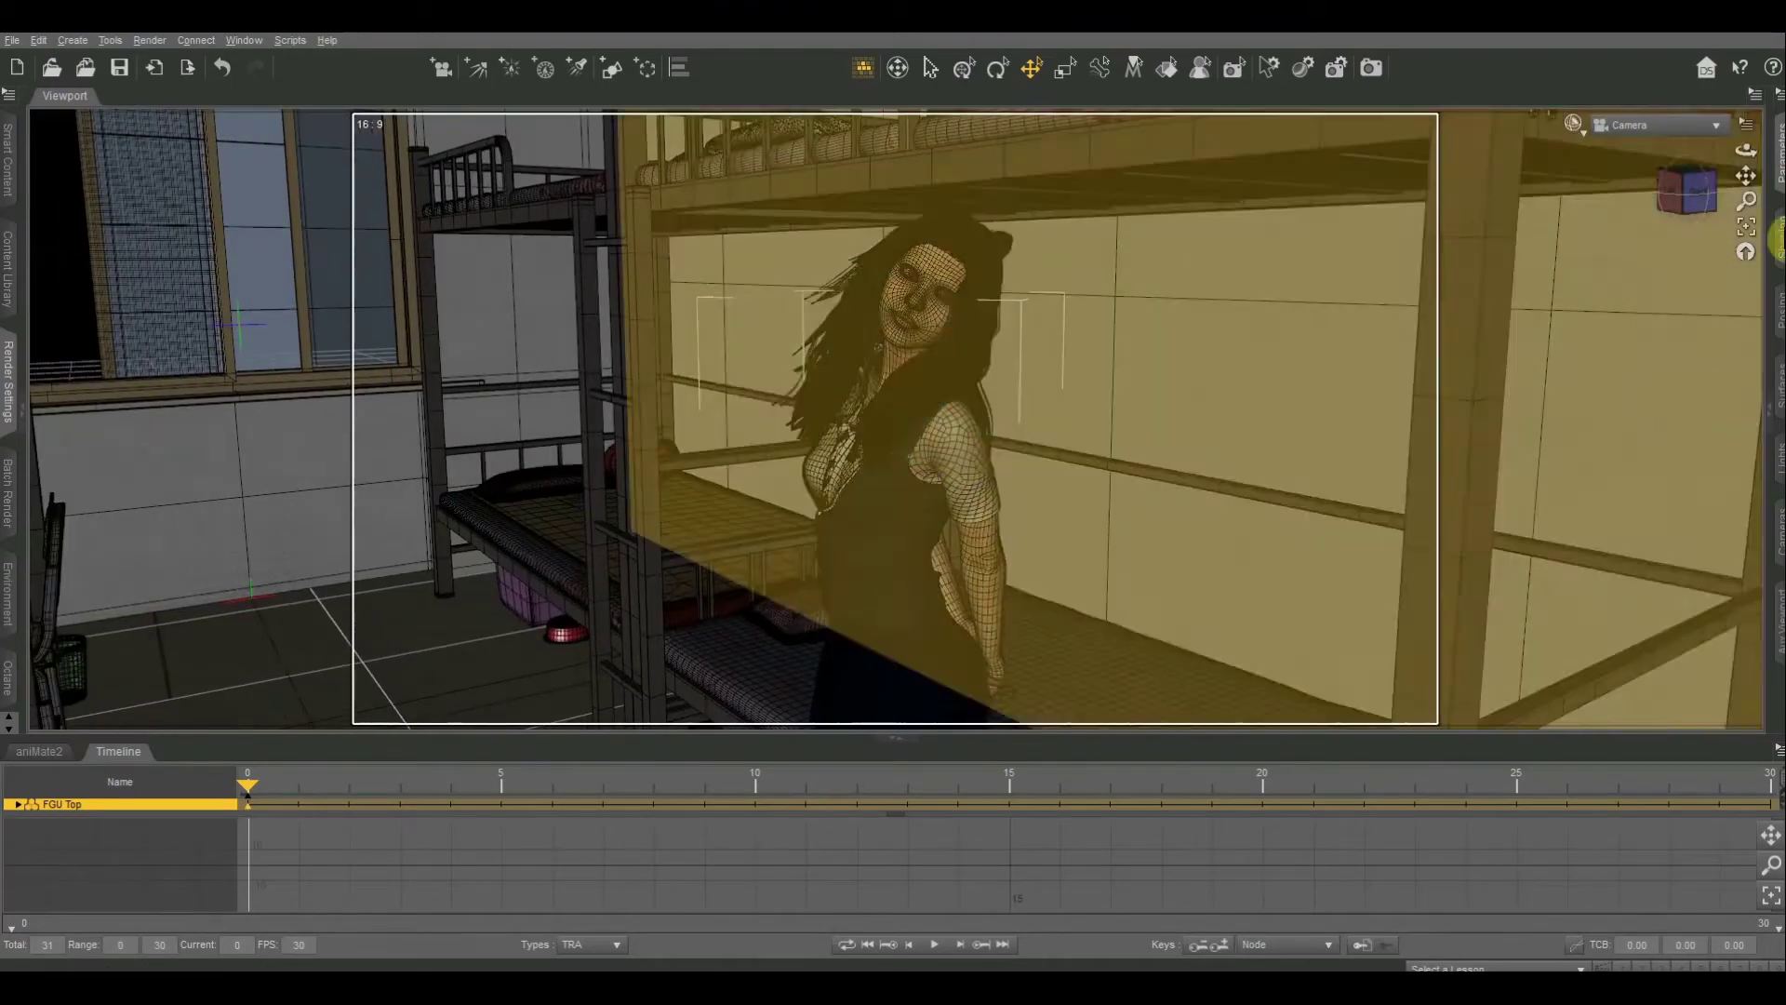
pyautogui.moveTo(1700, 198)
pyautogui.mouseDown()
pyautogui.moveTo(1680, 191)
pyautogui.moveTo(1701, 189)
pyautogui.mouseUp()
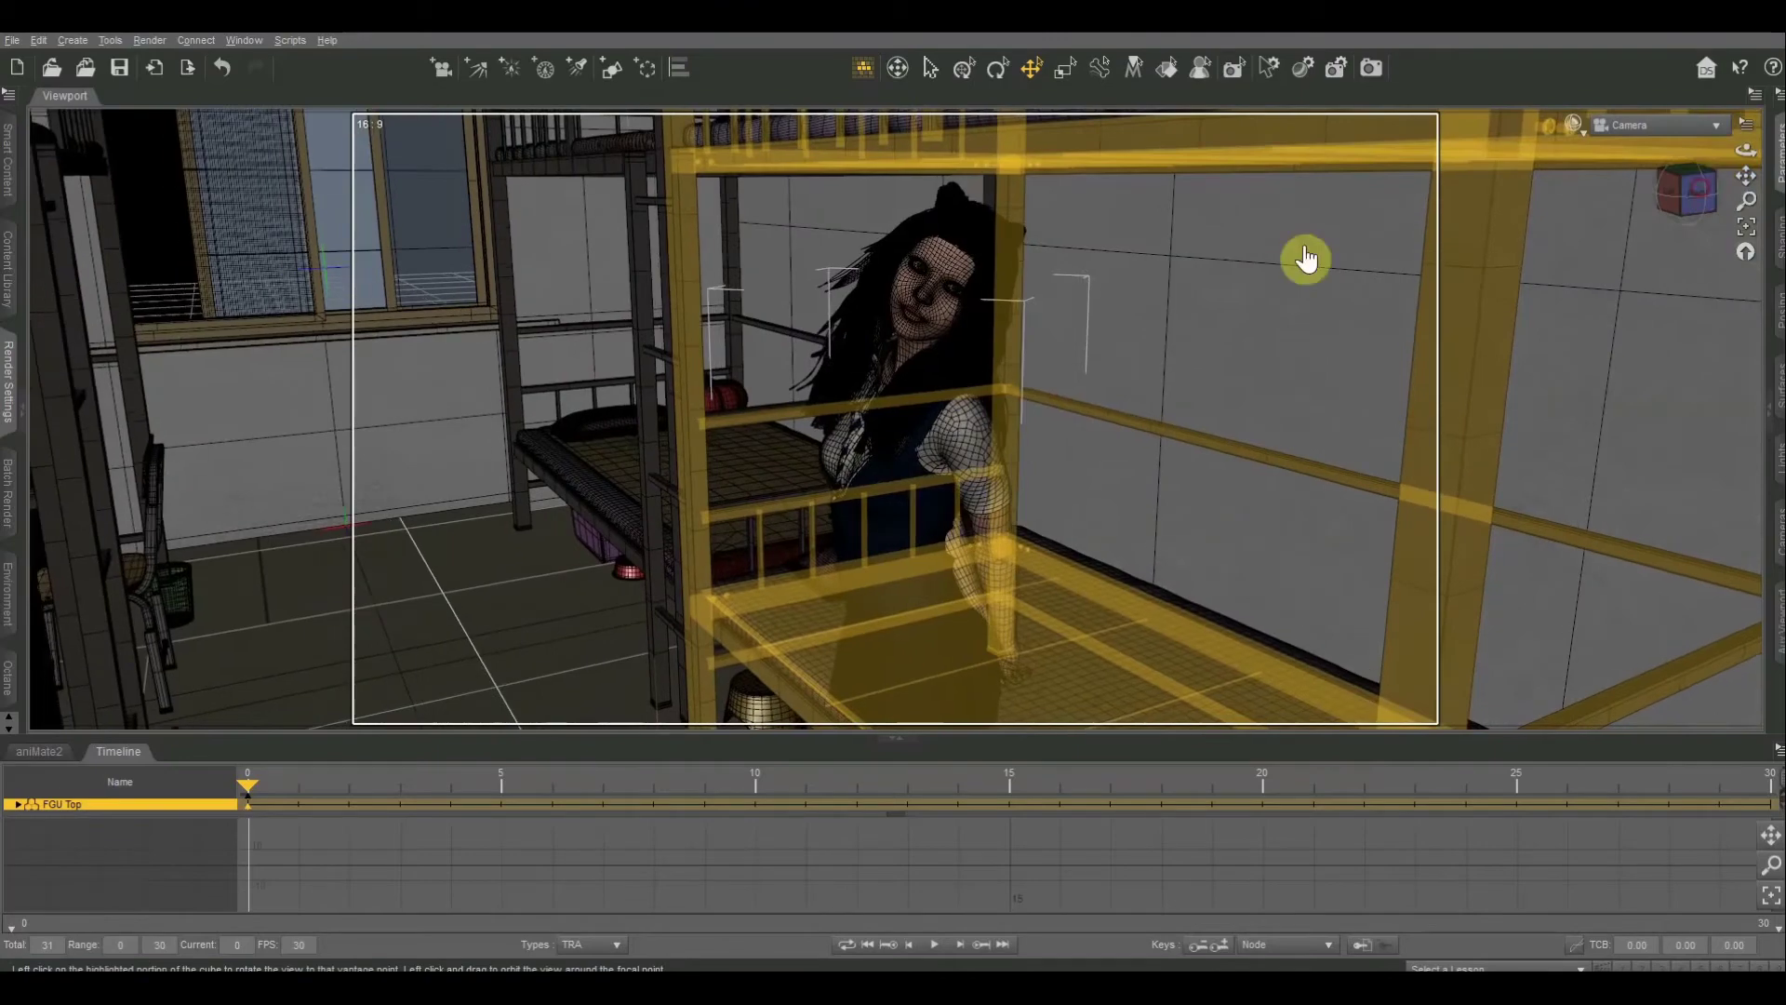
pyautogui.moveTo(1307, 259); pyautogui.dragTo(1276, 264)
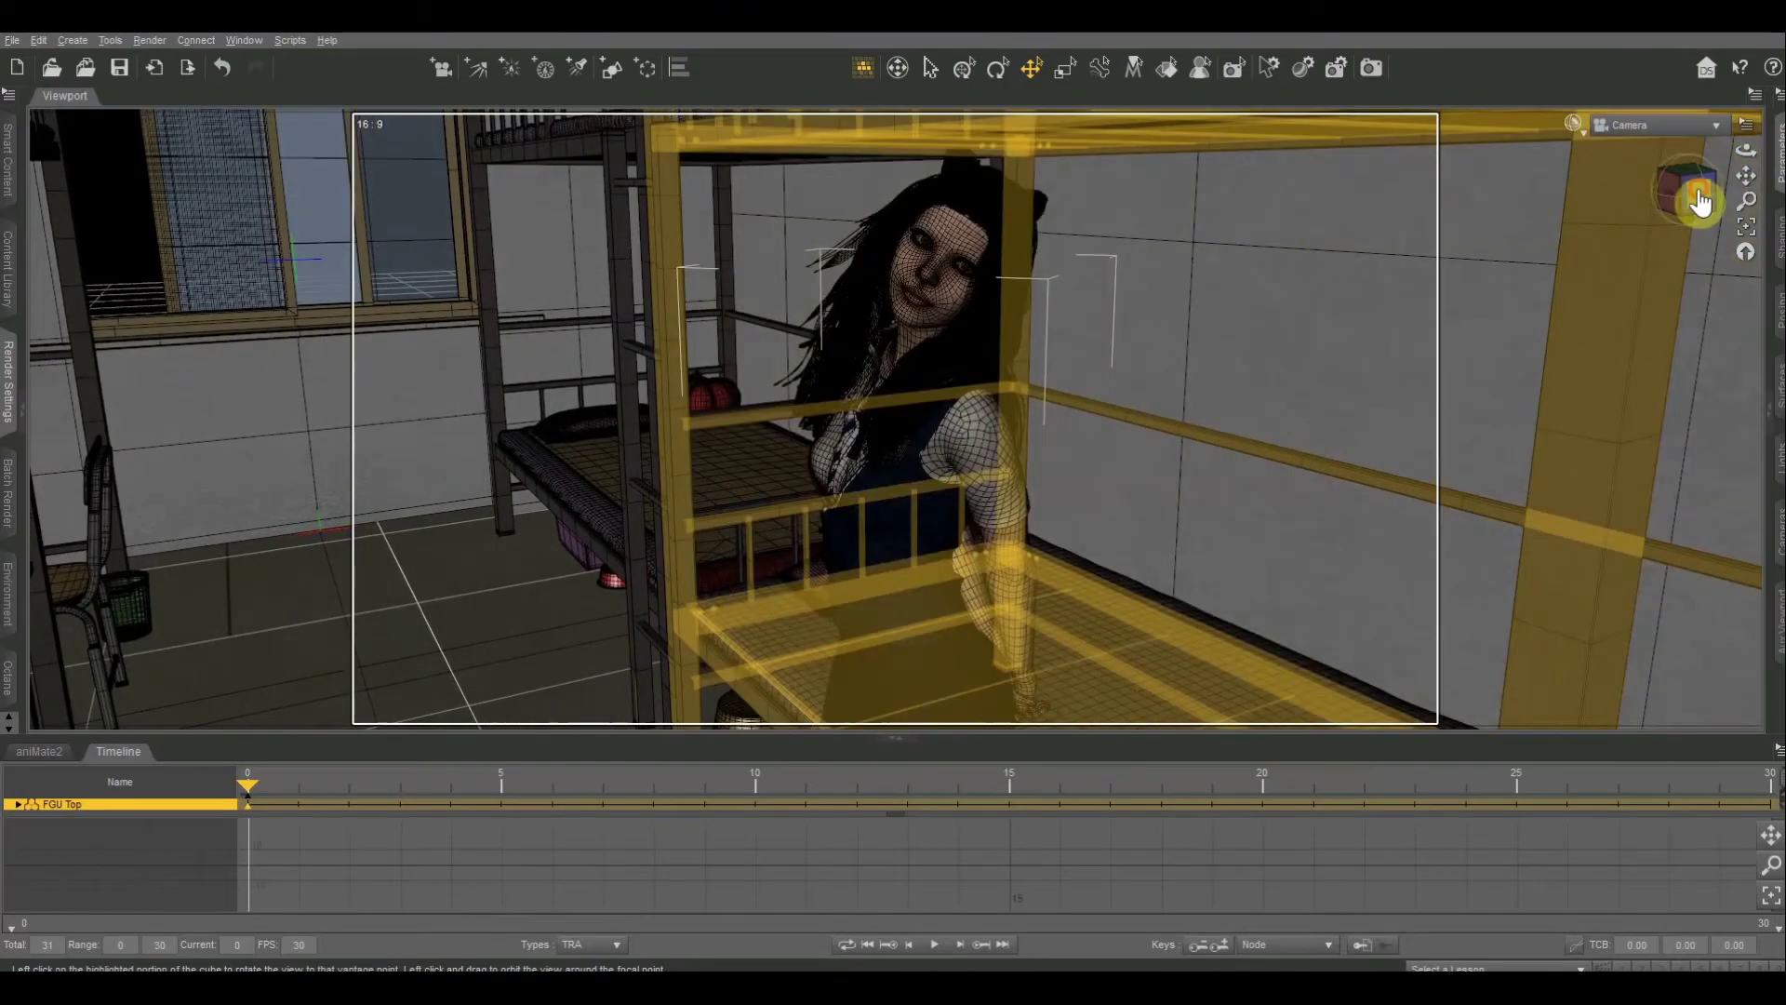
pyautogui.moveTo(1702, 198)
pyautogui.mouseDown()
pyautogui.moveTo(1663, 192)
pyautogui.moveTo(1727, 184)
pyautogui.moveTo(1699, 192)
pyautogui.mouseUp()
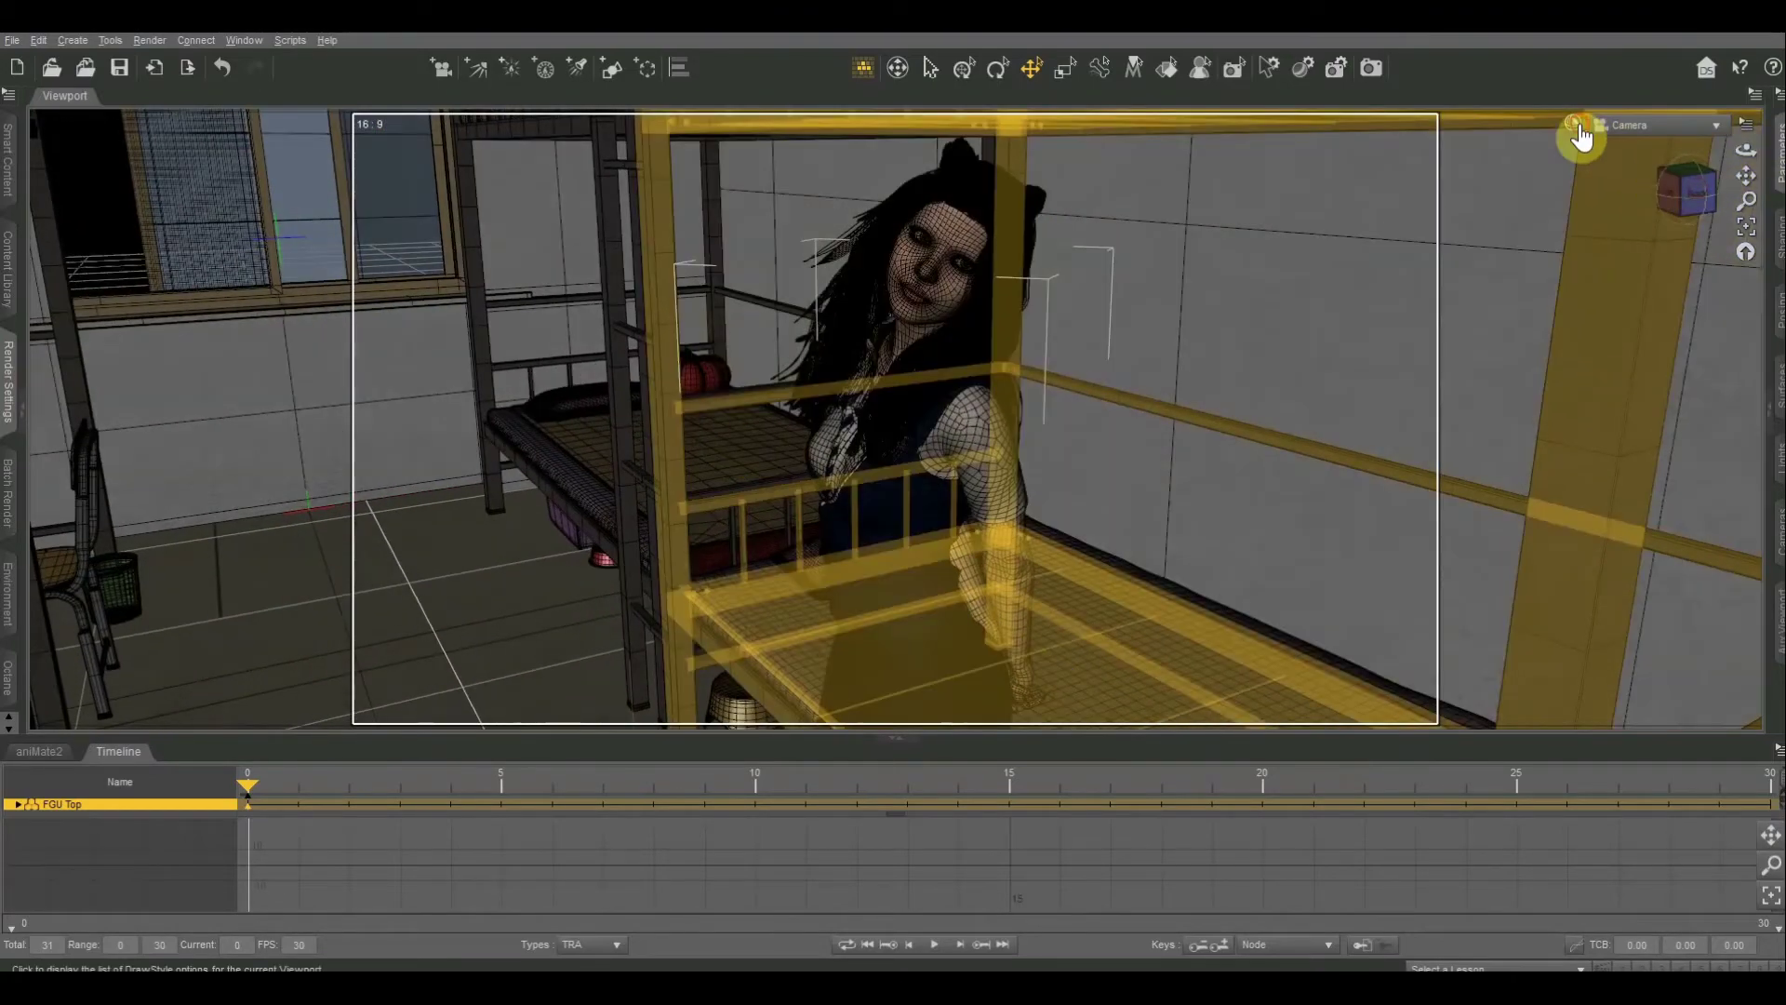
# Step: Set the viewport draw style to NVIDIA Iray and let the preview of the dormitory scene render
pyautogui.click(1572, 123)
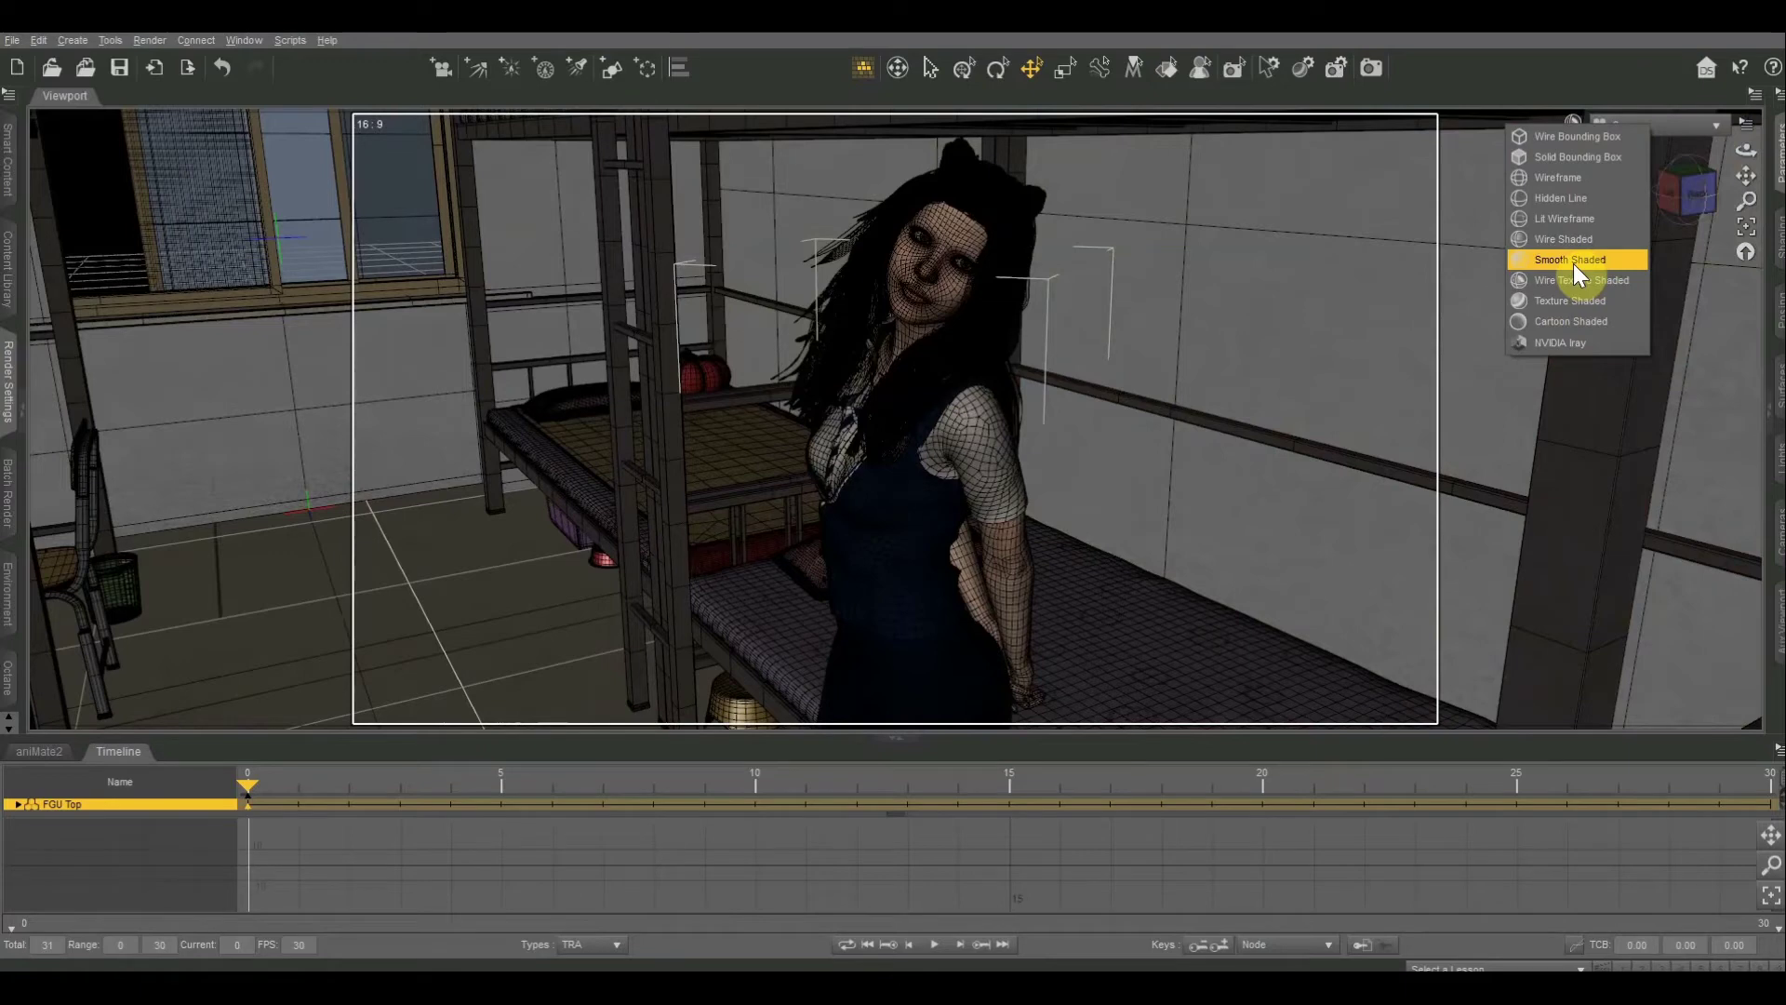
pyautogui.click(1571, 340)
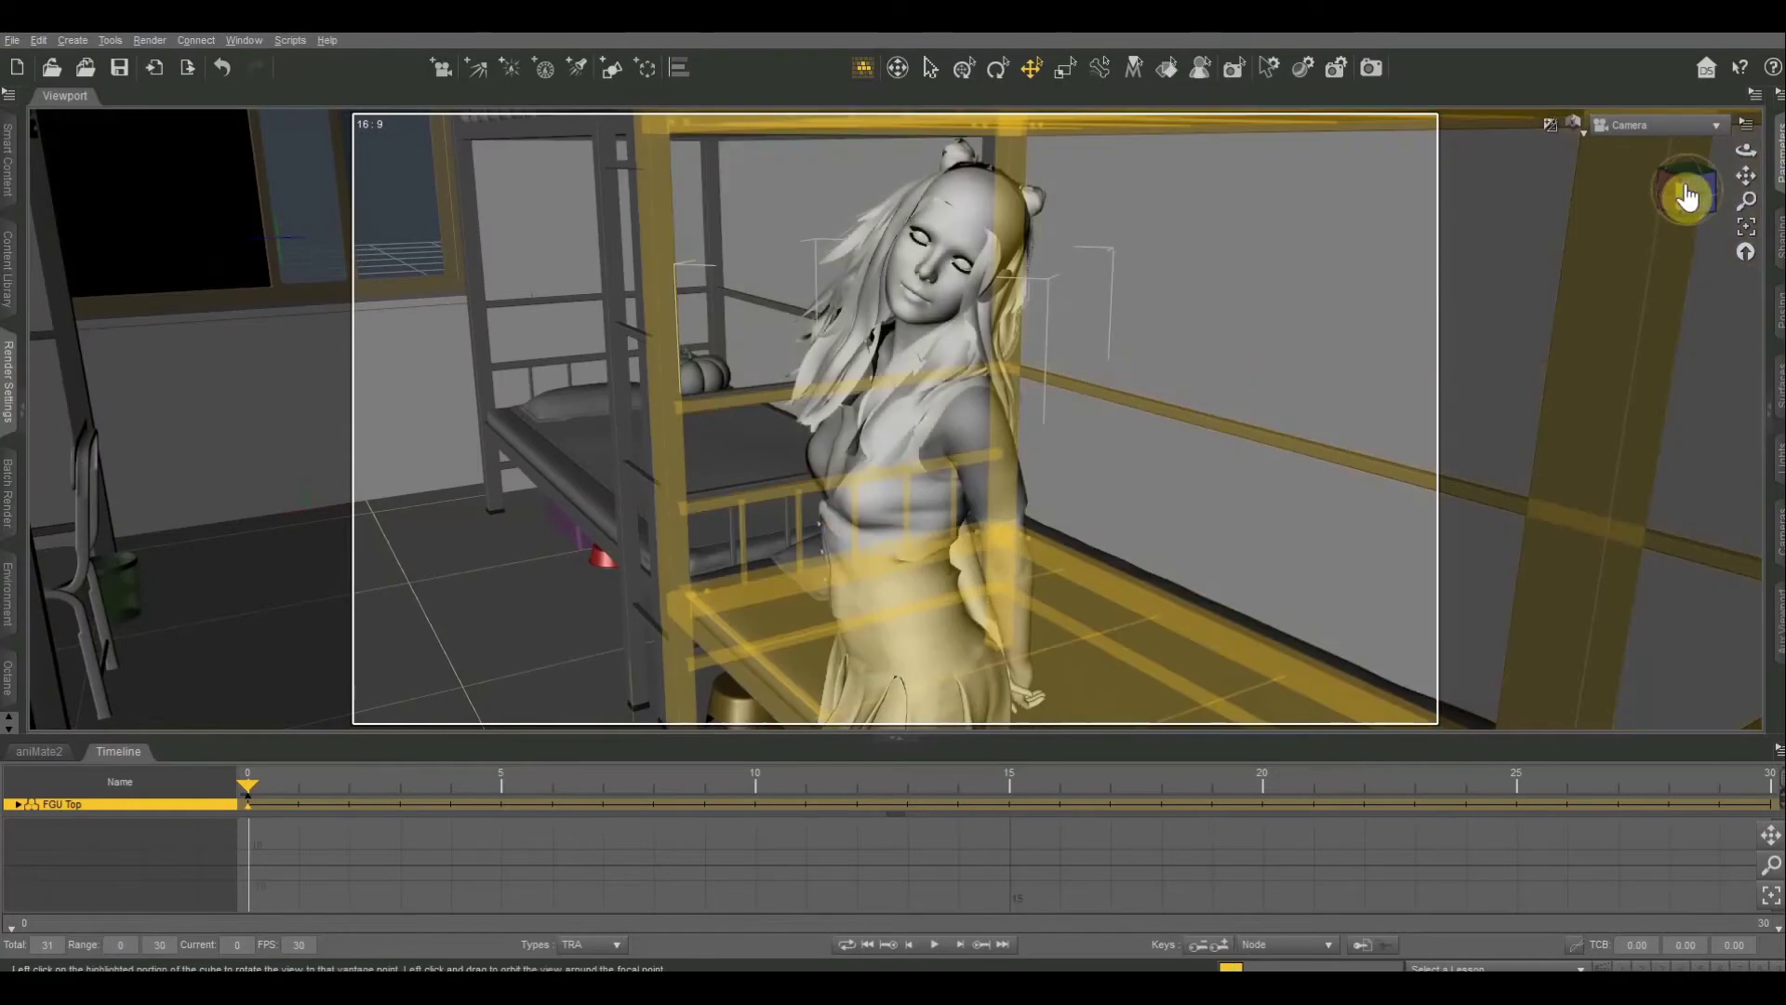
pyautogui.click(1573, 130)
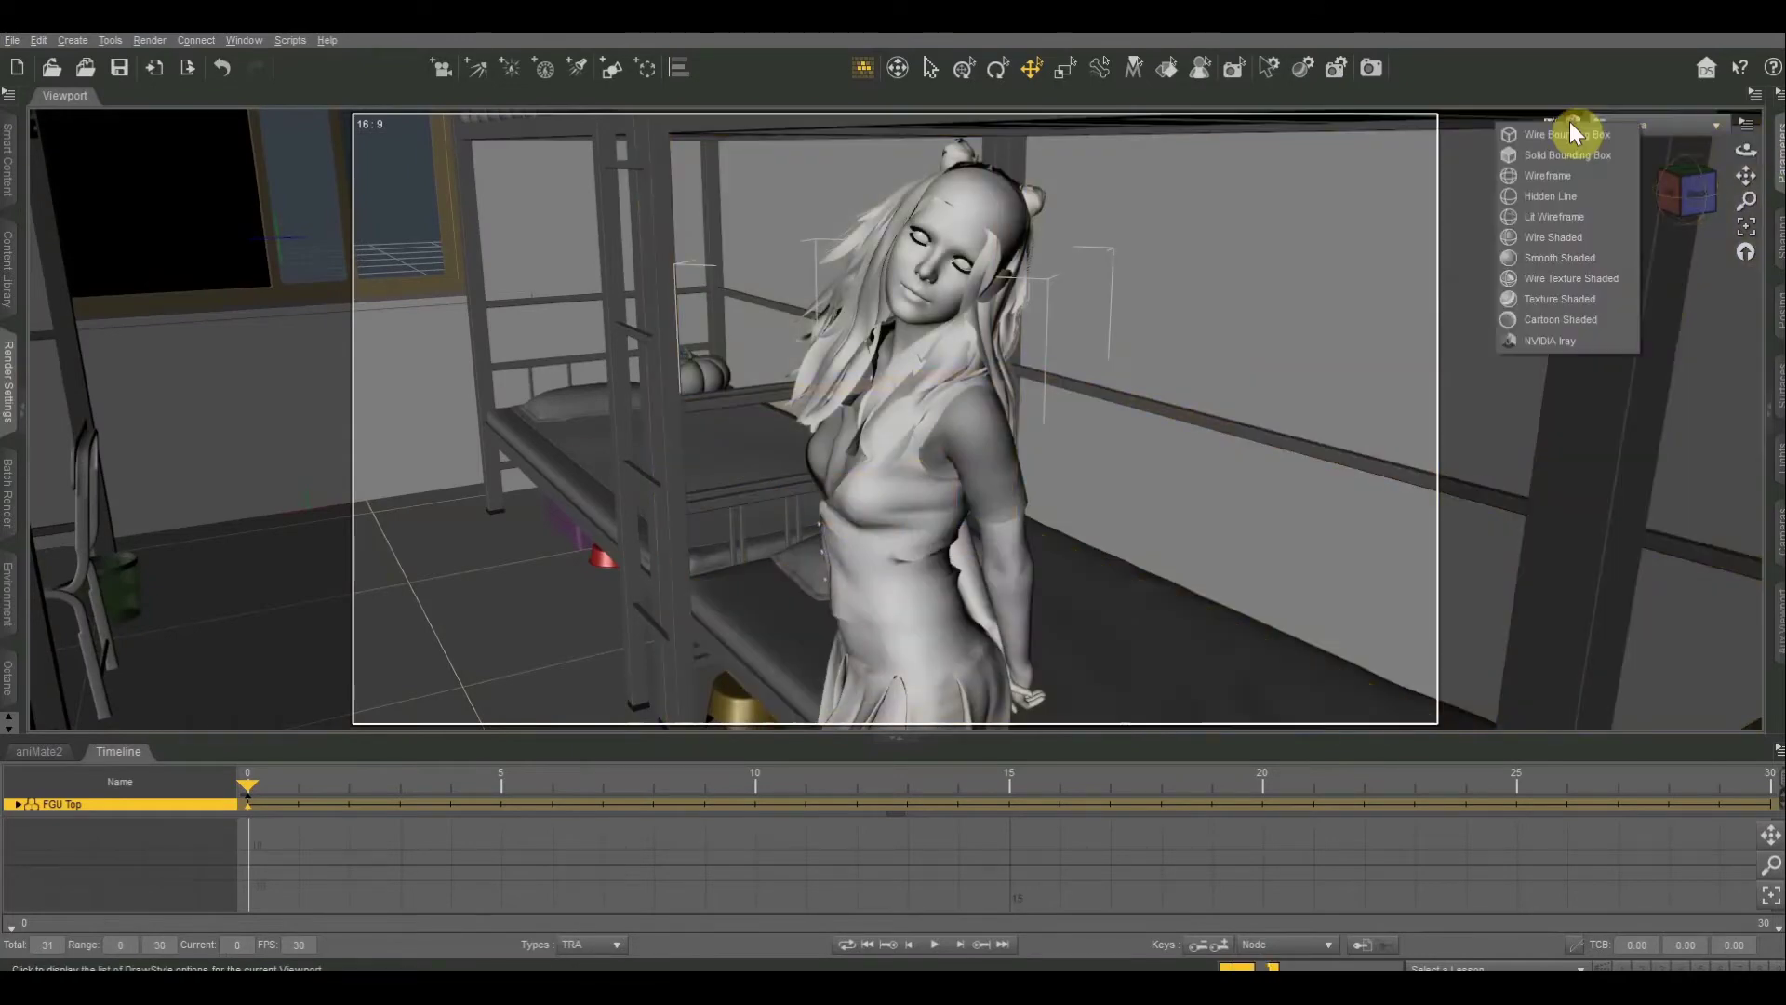
pyautogui.click(1533, 68)
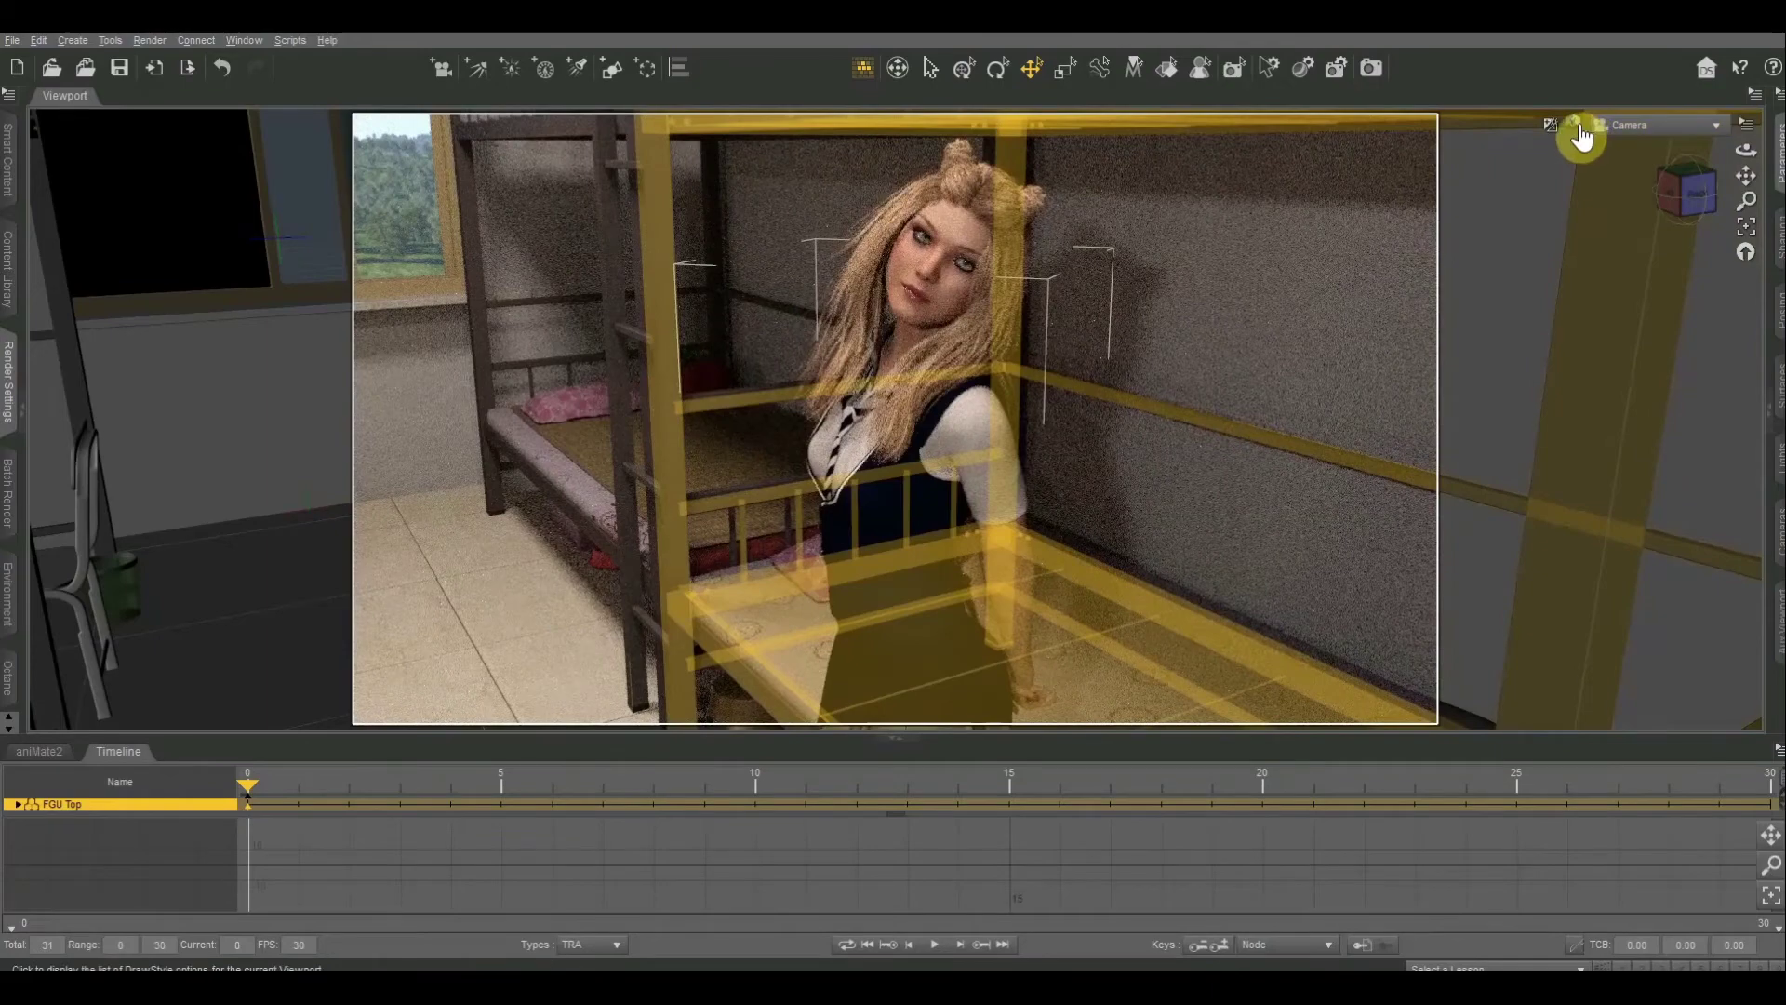
# Step: Set the viewport draw style to Smooth Shaded and orbit the camera slightly around the figure
pyautogui.click(1580, 133)
pyautogui.click(1550, 261)
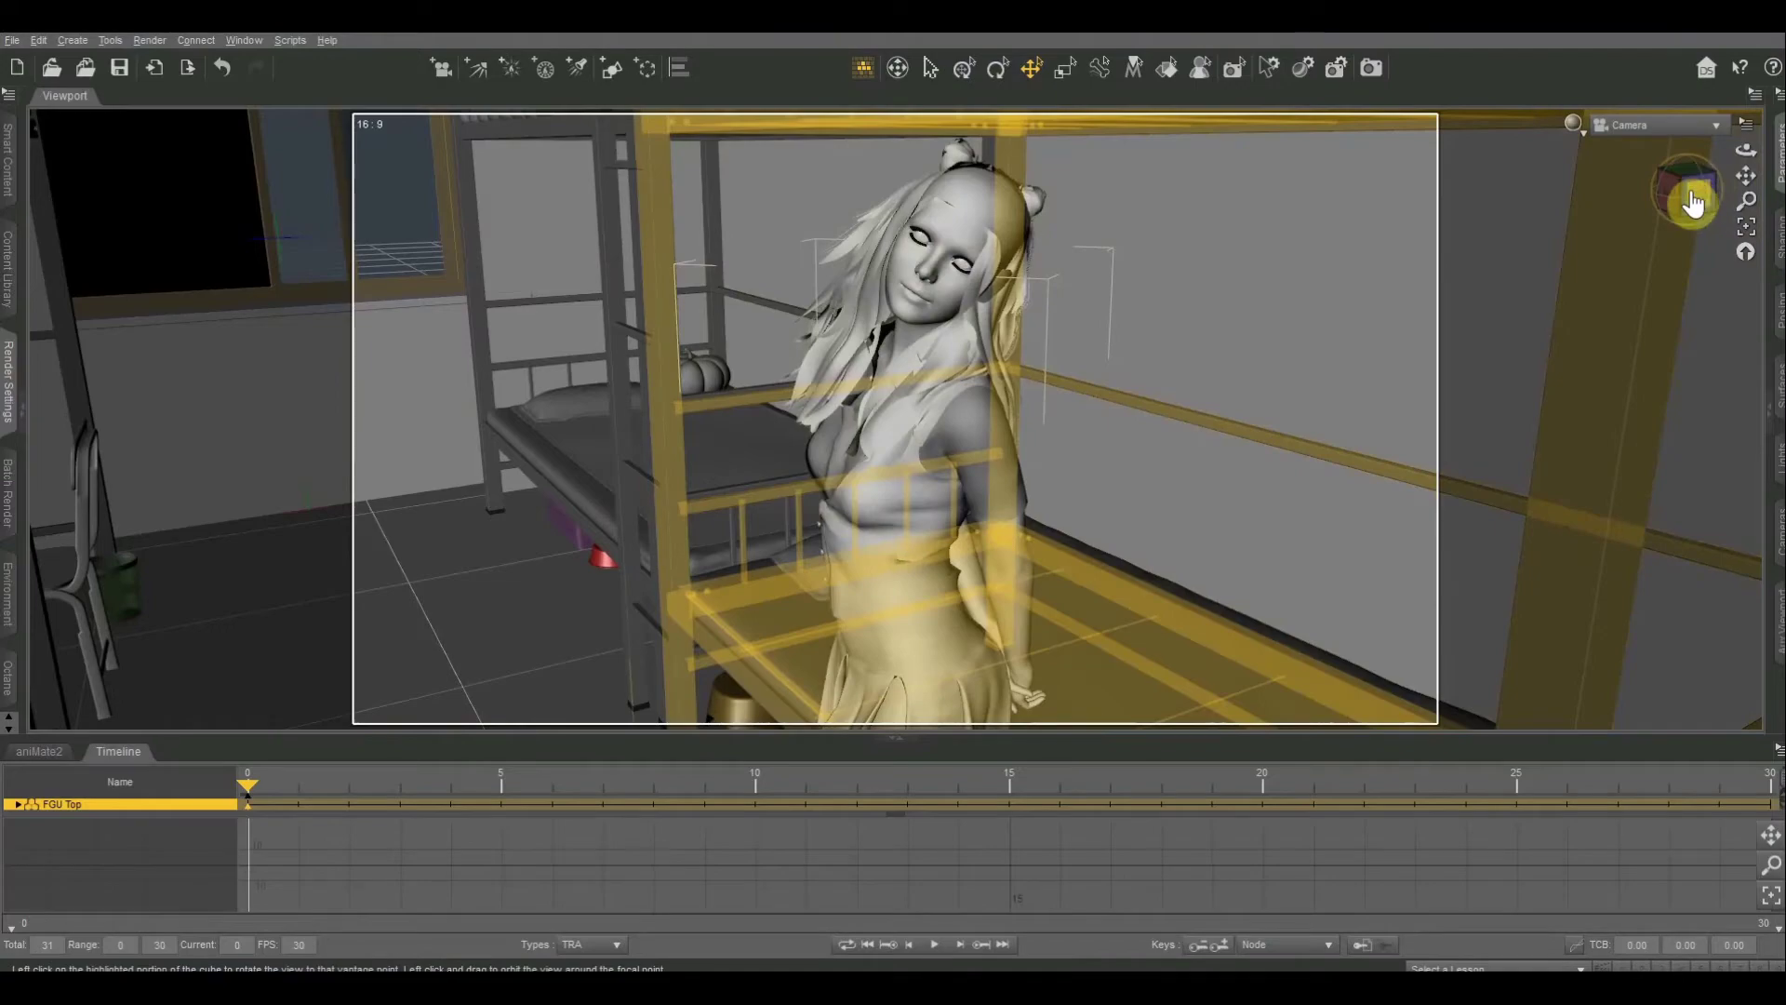
pyautogui.moveTo(1691, 200)
pyautogui.mouseDown()
pyautogui.moveTo(1701, 185)
pyautogui.moveTo(1633, 199)
pyautogui.moveTo(1689, 198)
pyautogui.mouseUp()
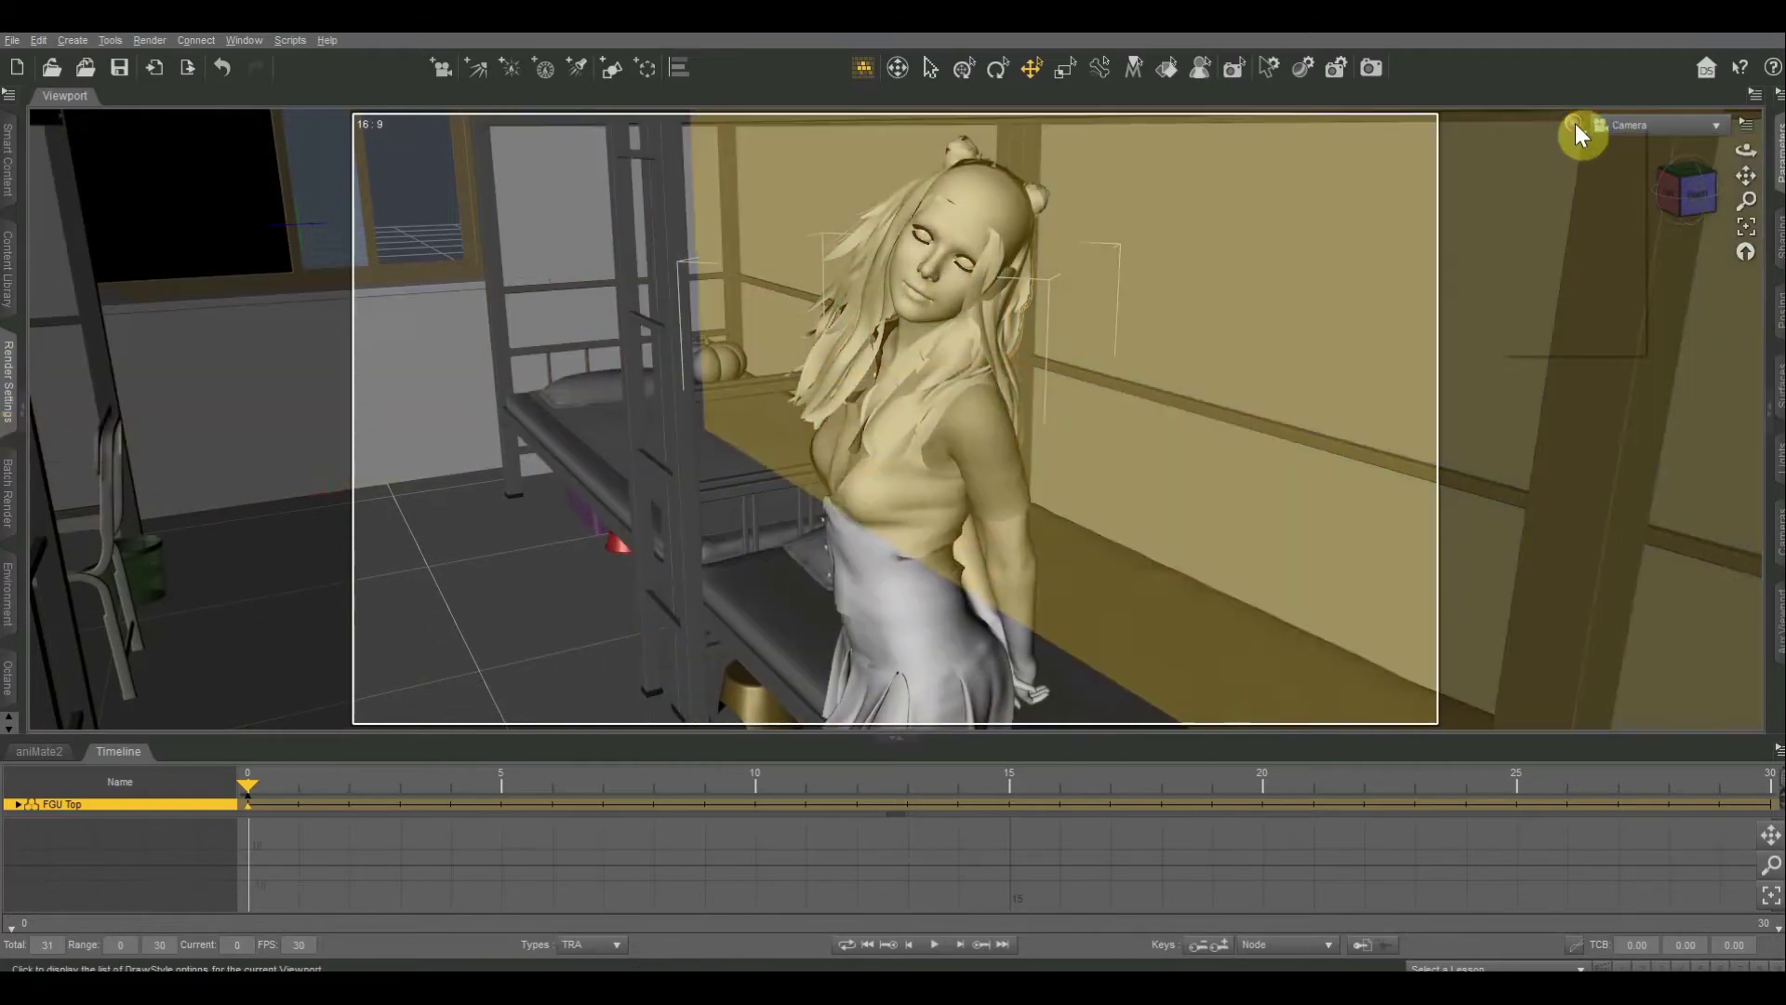
# Step: Set the viewport draw style to Wire Shaded and view the figure's mesh from different distances and angles
pyautogui.click(1572, 123)
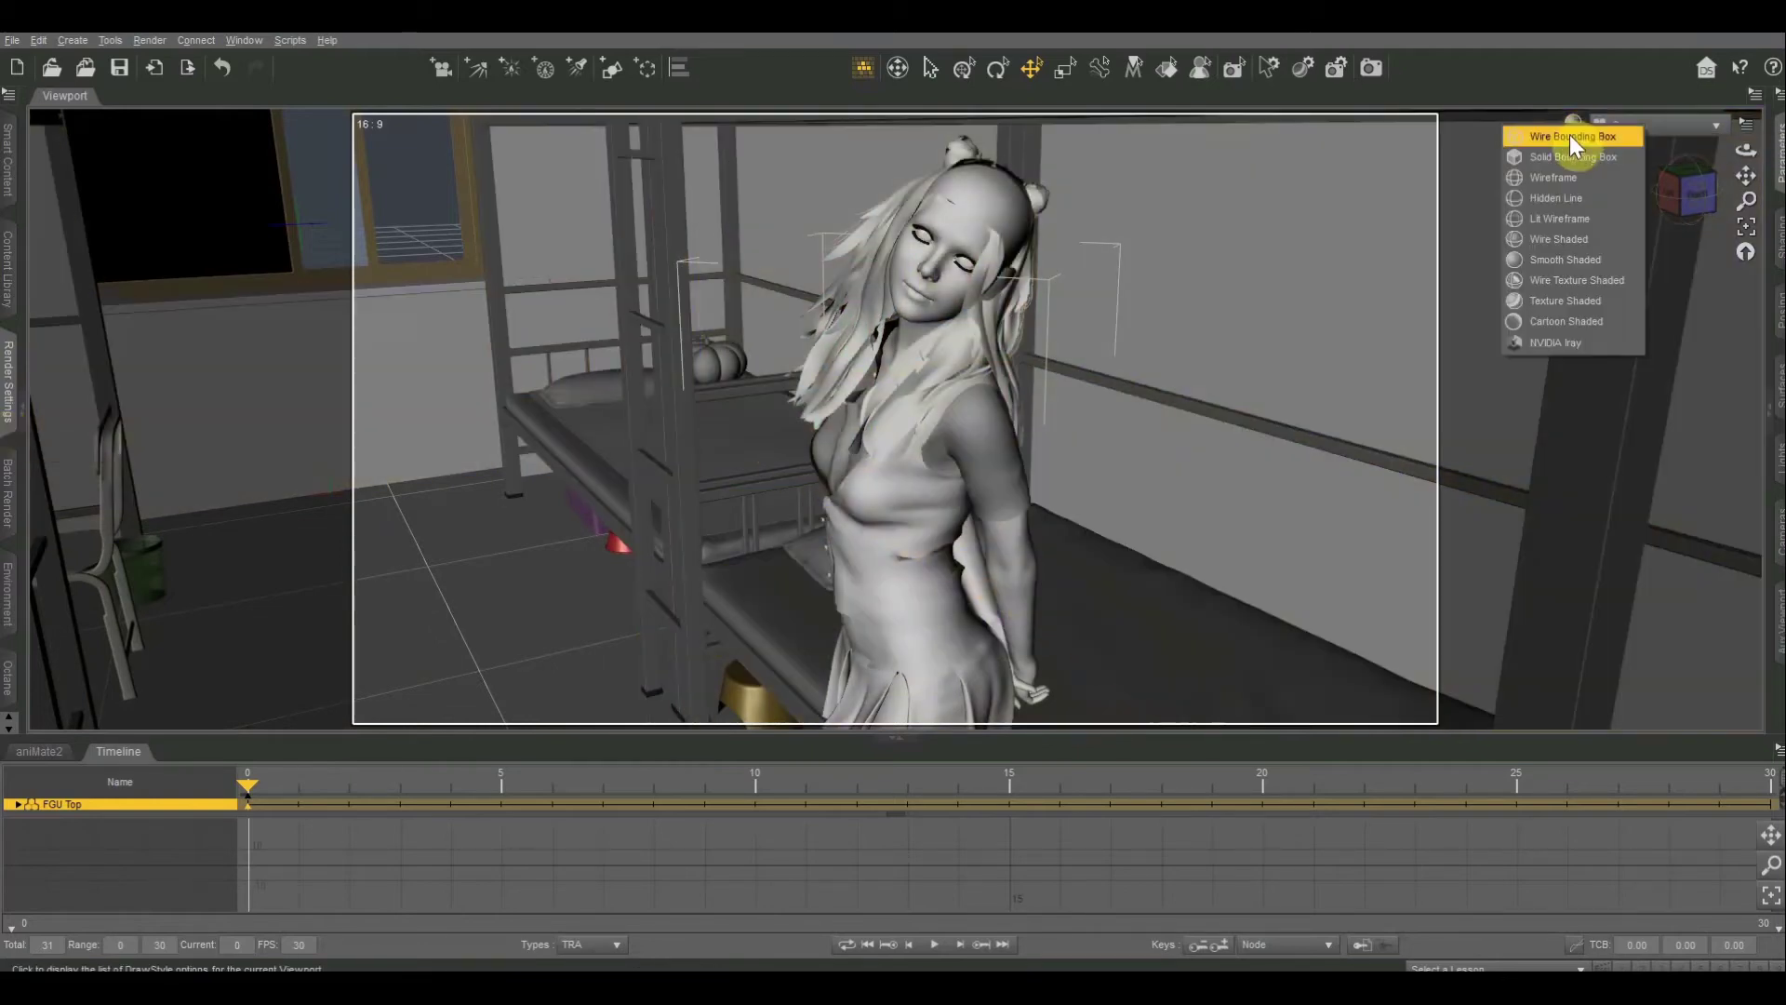
pyautogui.click(1557, 240)
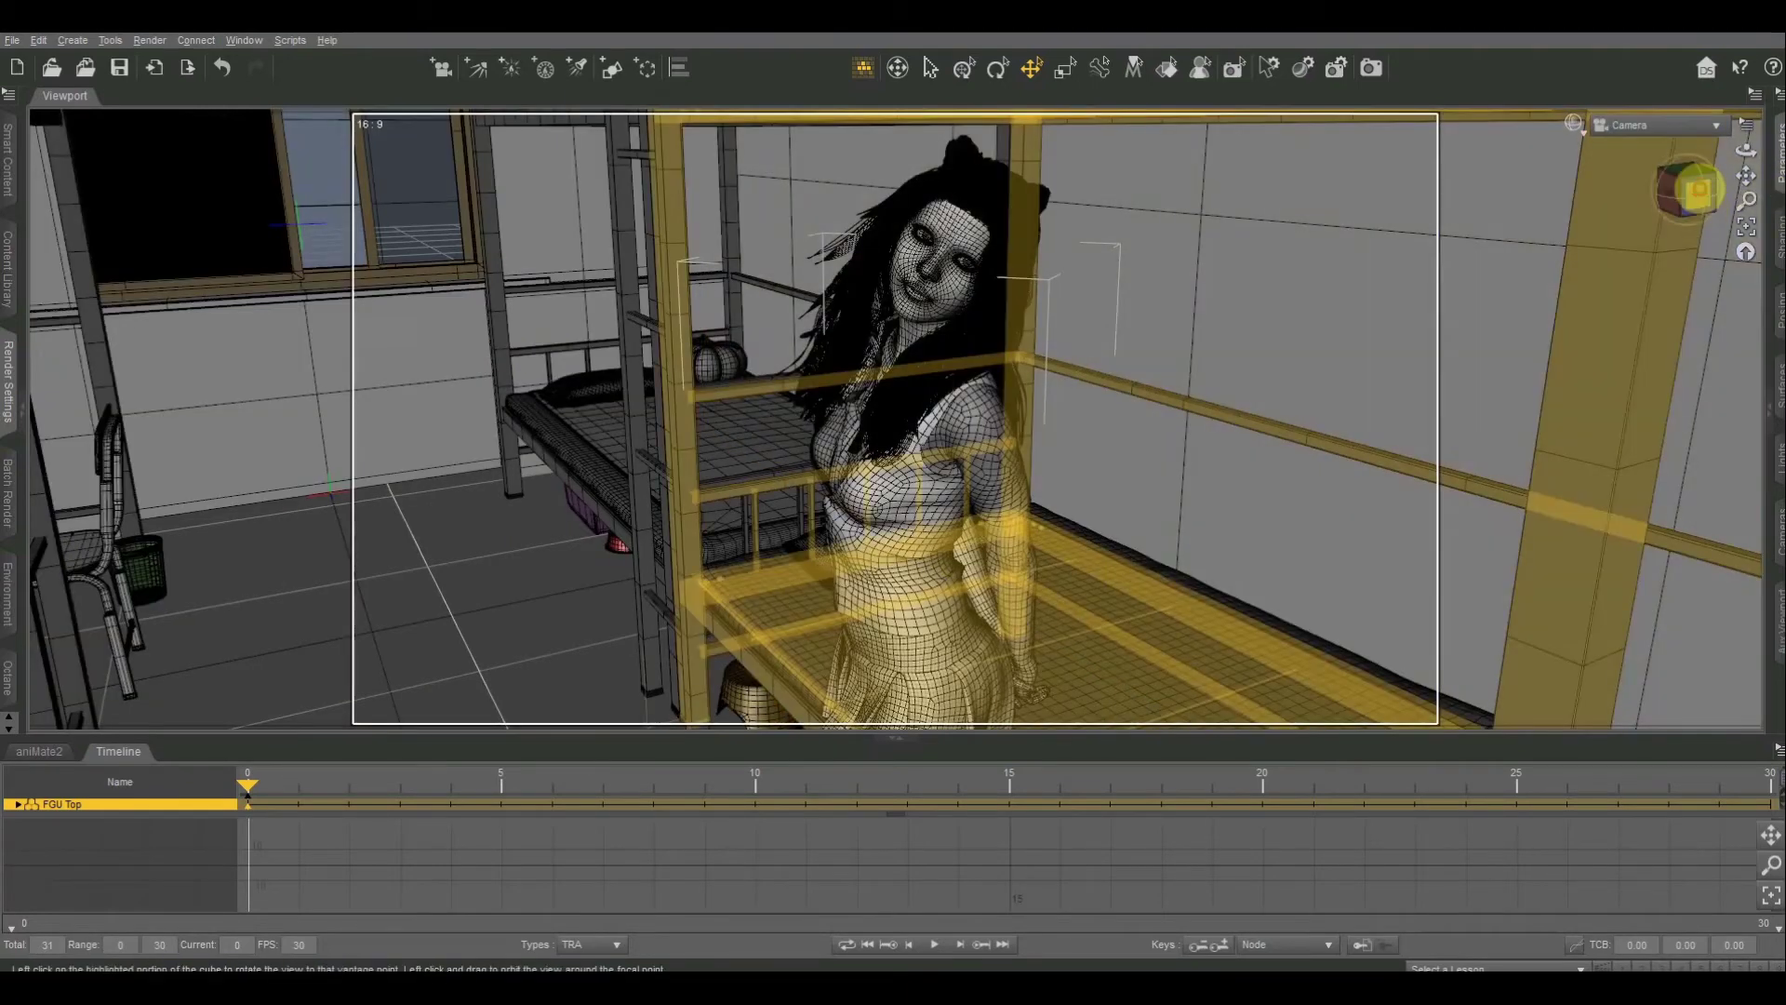
pyautogui.click(1693, 186)
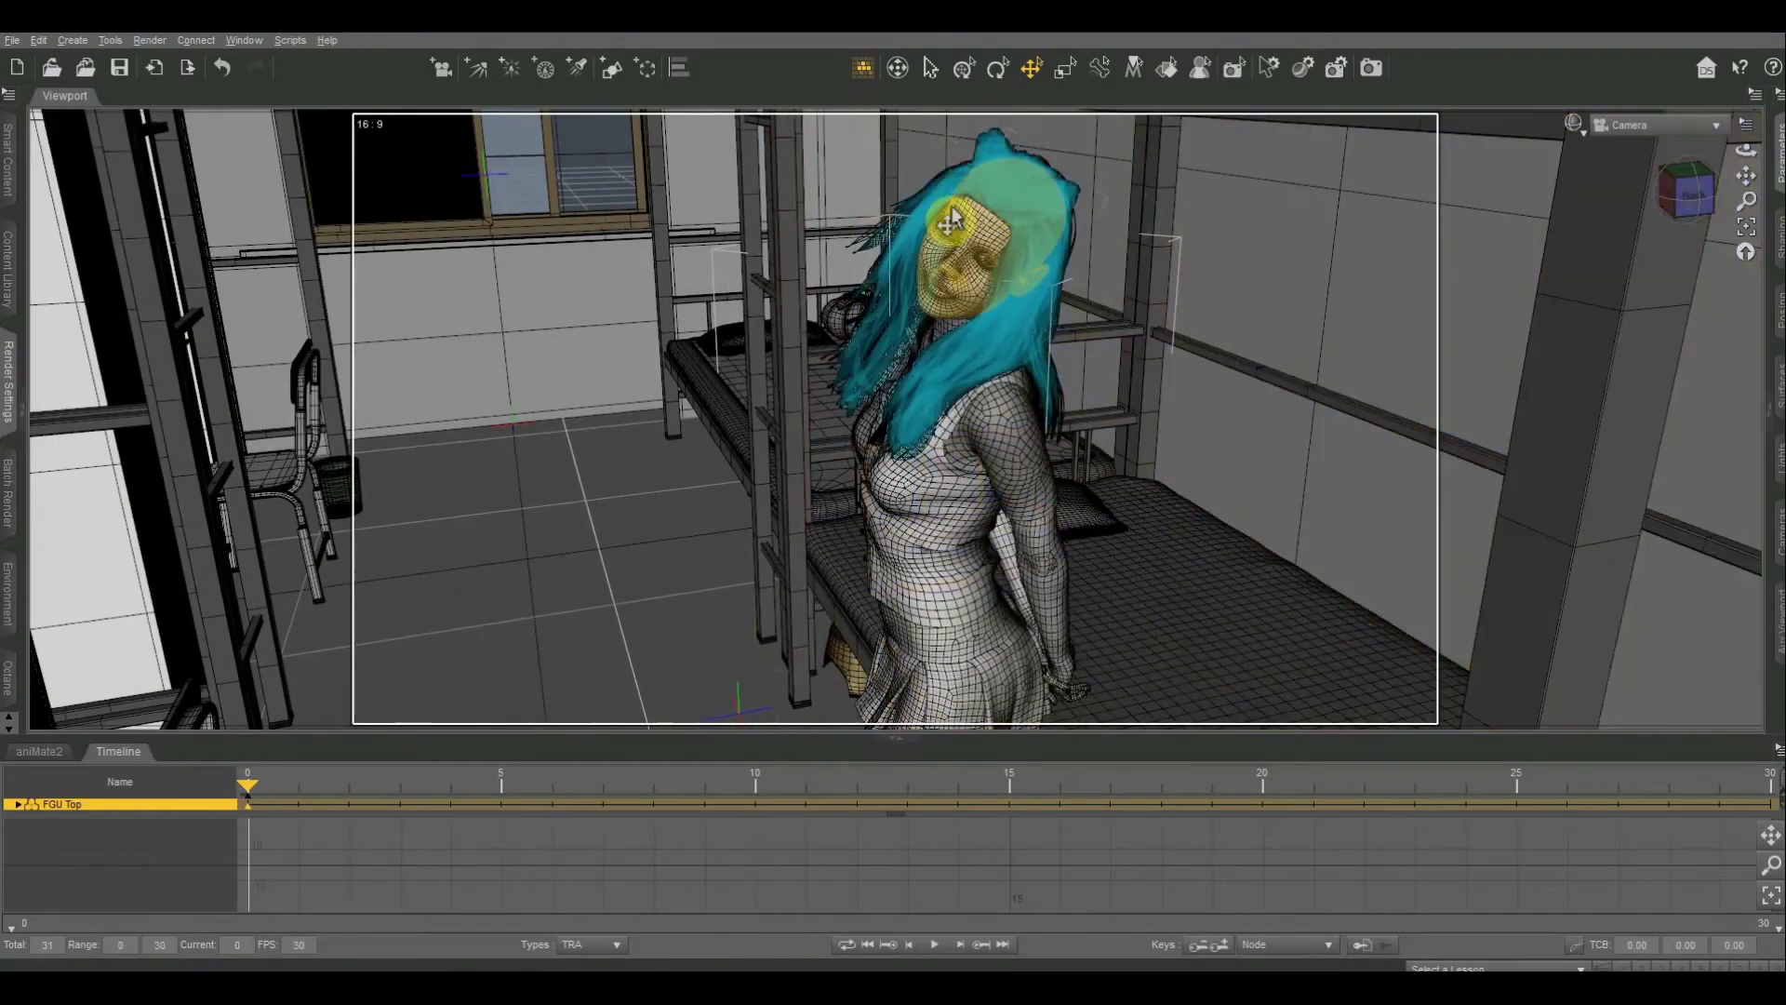
pyautogui.scroll(3, 1157, 344)
pyautogui.scroll(-3, 1157, 344)
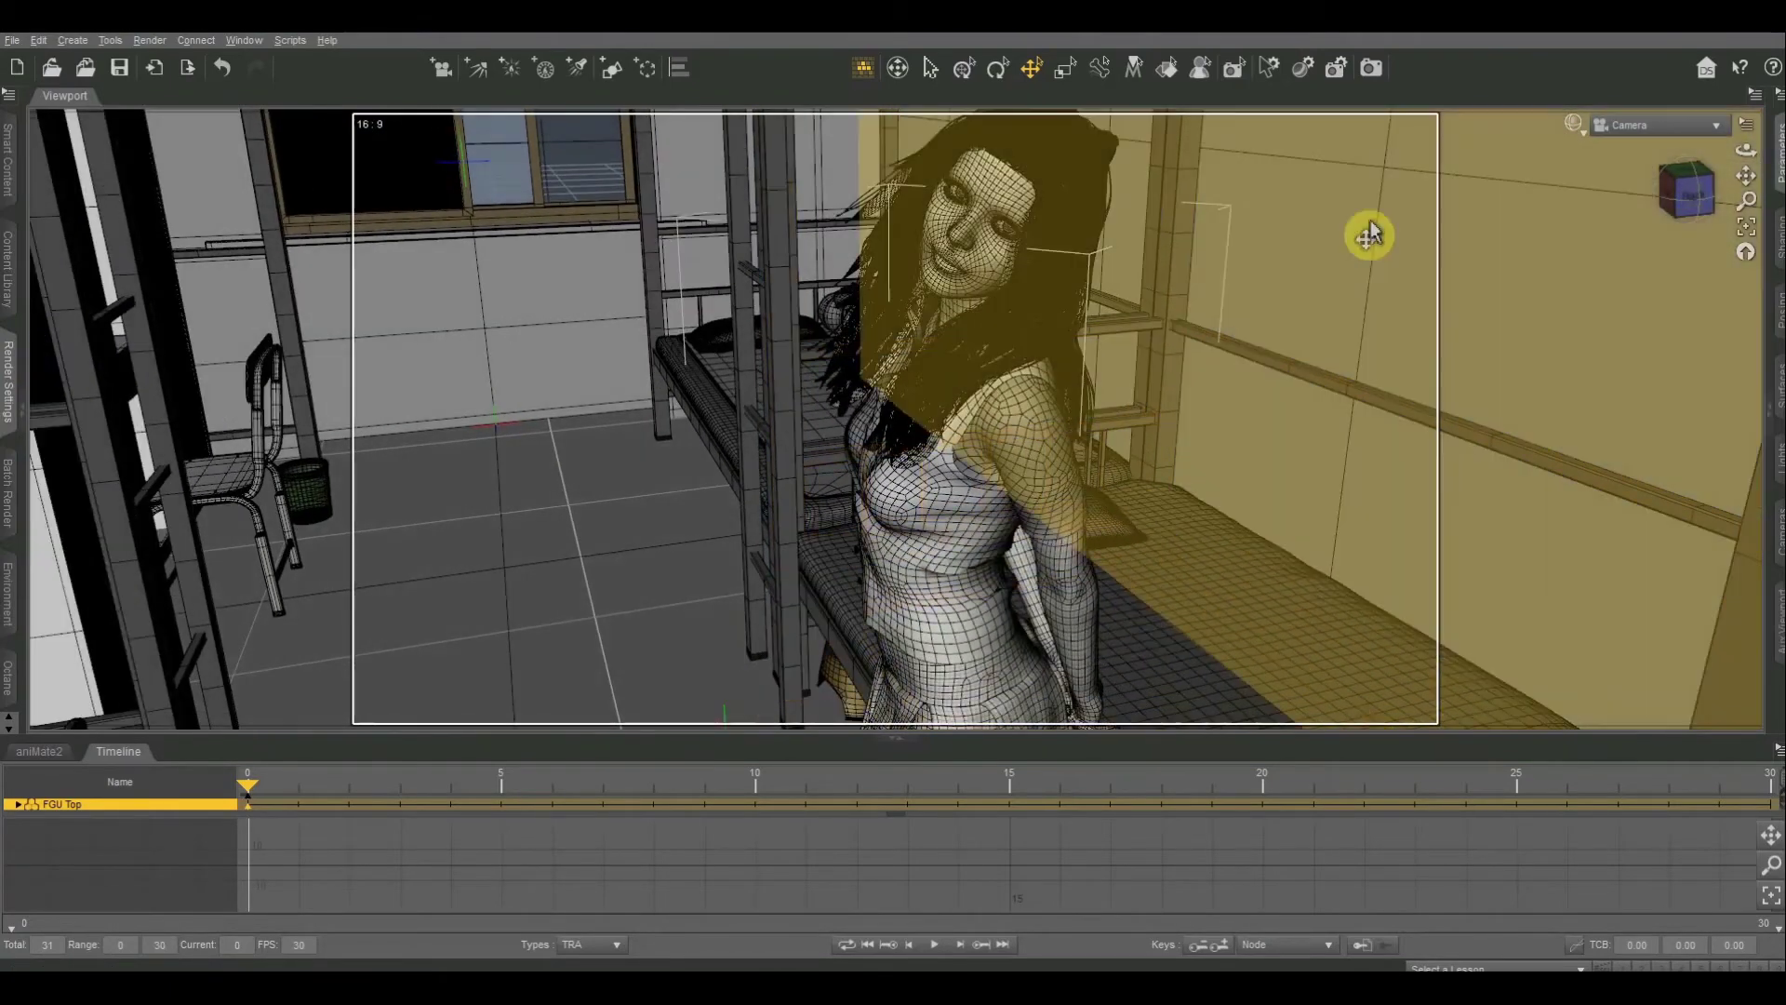
pyautogui.moveTo(1691, 197); pyautogui.dragTo(1686, 192)
pyautogui.moveTo(1716, 191); pyautogui.dragTo(1669, 185)
# Step: Set the viewport draw style to Lit Wireframe and orbit the camera around the dormitory scene
pyautogui.click(1564, 132)
pyautogui.click(1566, 130)
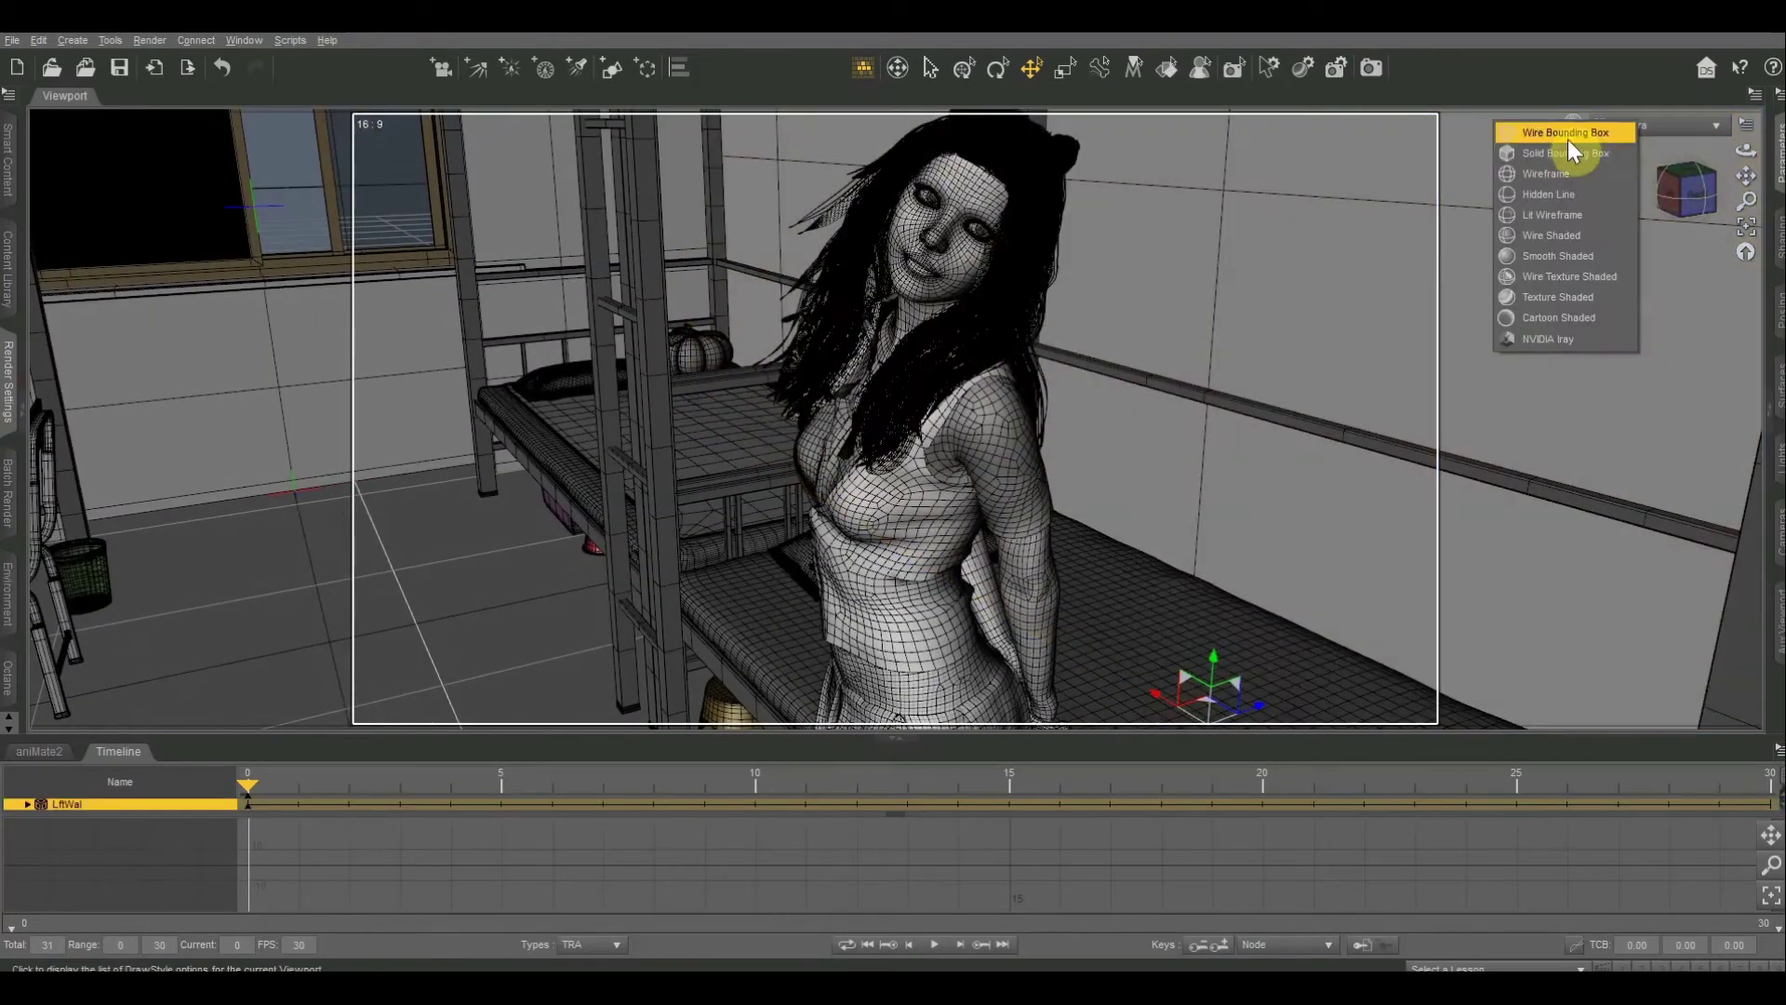
pyautogui.click(1572, 220)
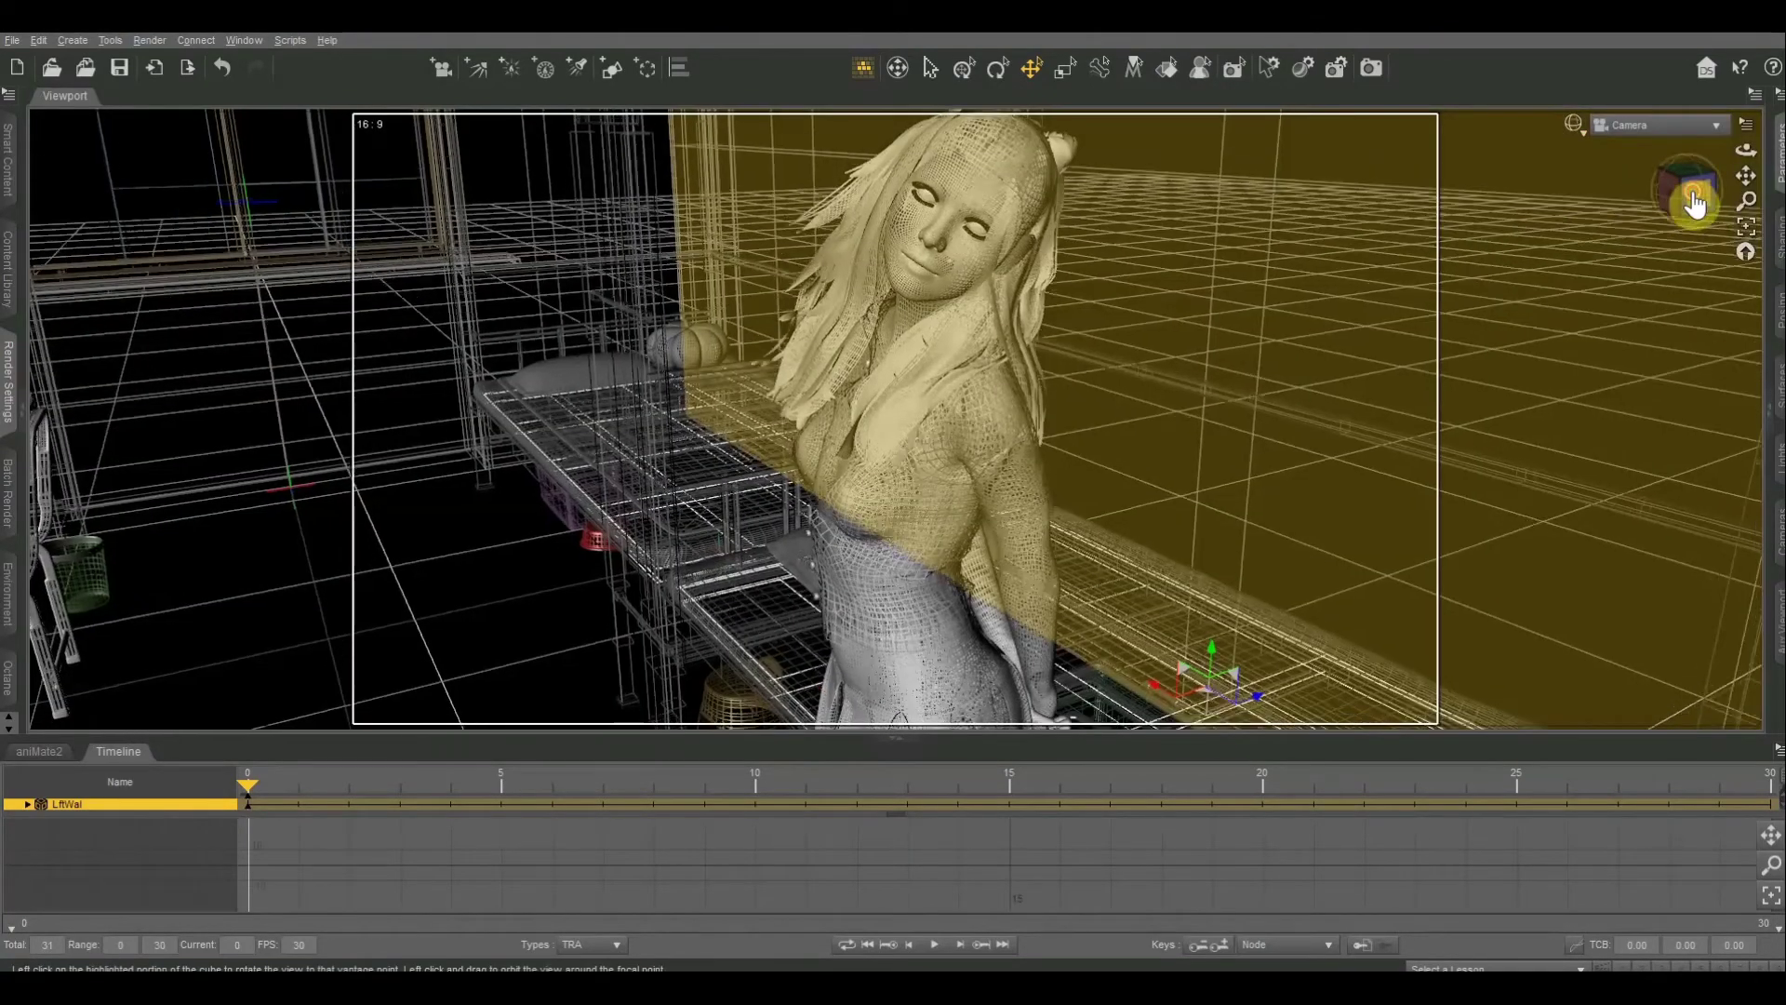
pyautogui.click(1689, 199)
pyautogui.click(1686, 200)
pyautogui.moveTo(1690, 203); pyautogui.dragTo(1535, 226)
# Step: Examine the lit wireframe of the room and the figure's head and body at various distances and camera positions
pyautogui.scroll(4, 1535, 226)
pyautogui.scroll(-8, 1533, 223)
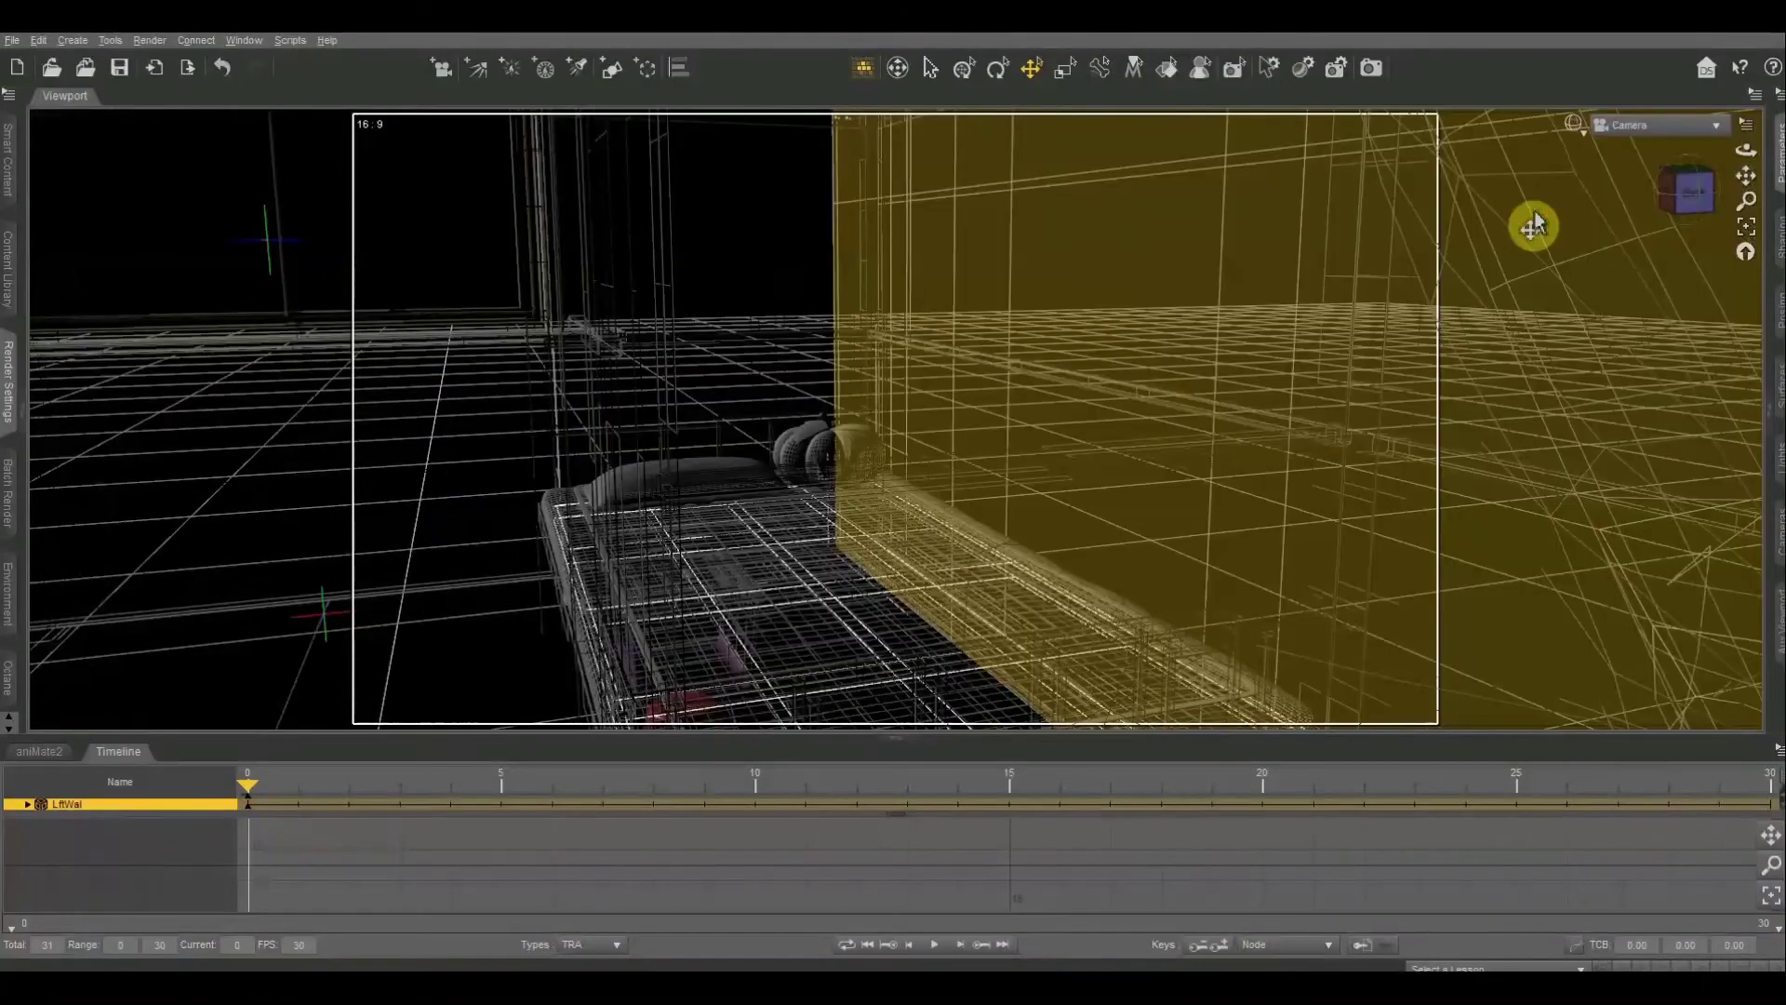
pyautogui.scroll(-2, 1534, 224)
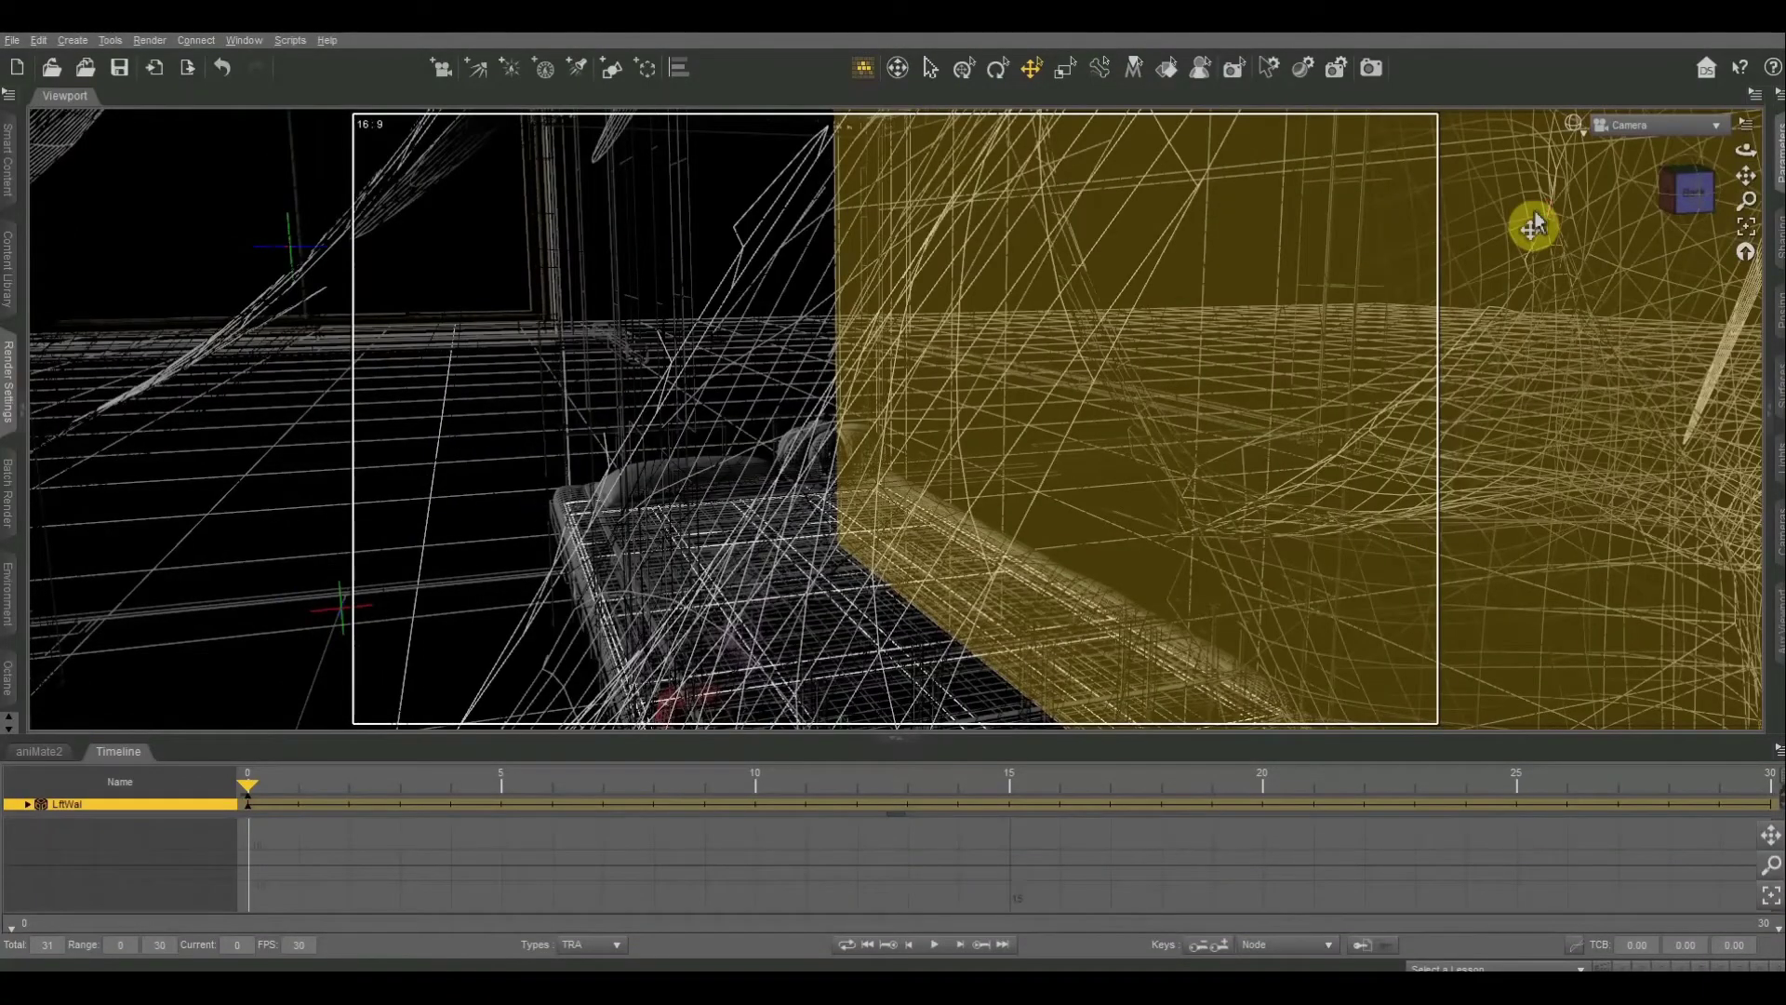
pyautogui.scroll(-2, 1533, 224)
pyautogui.scroll(-8, 1533, 223)
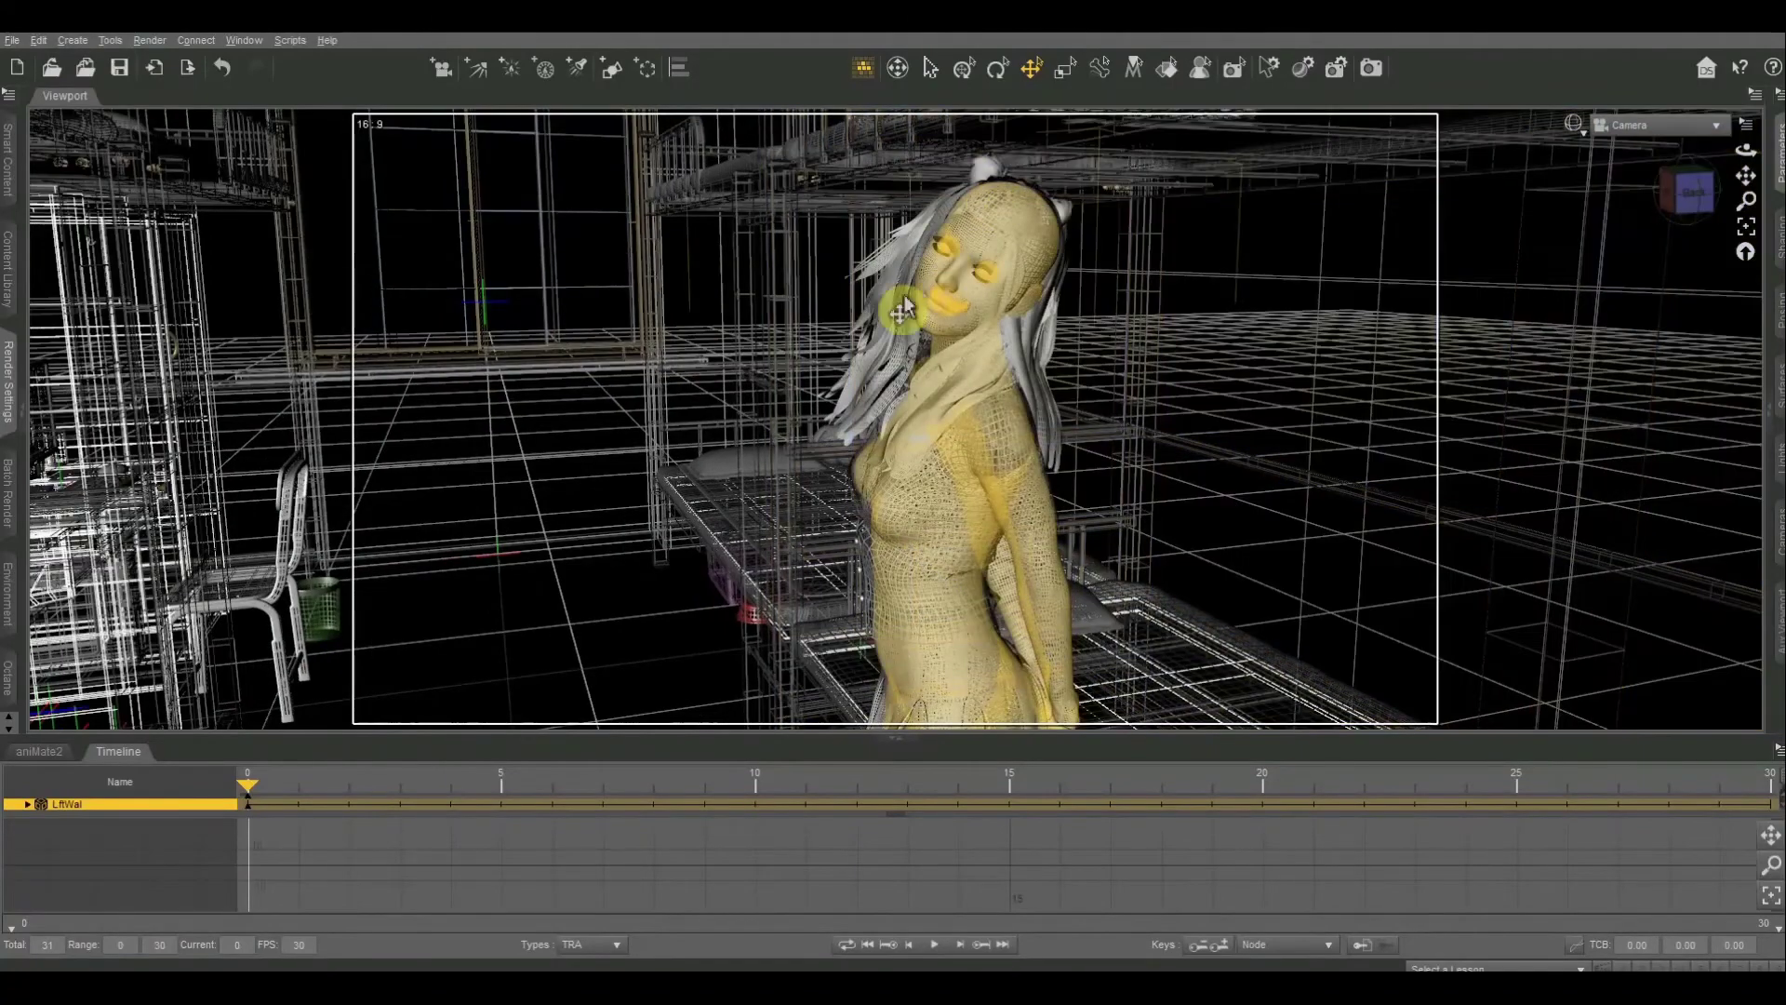
pyautogui.scroll(6, 1085, 251)
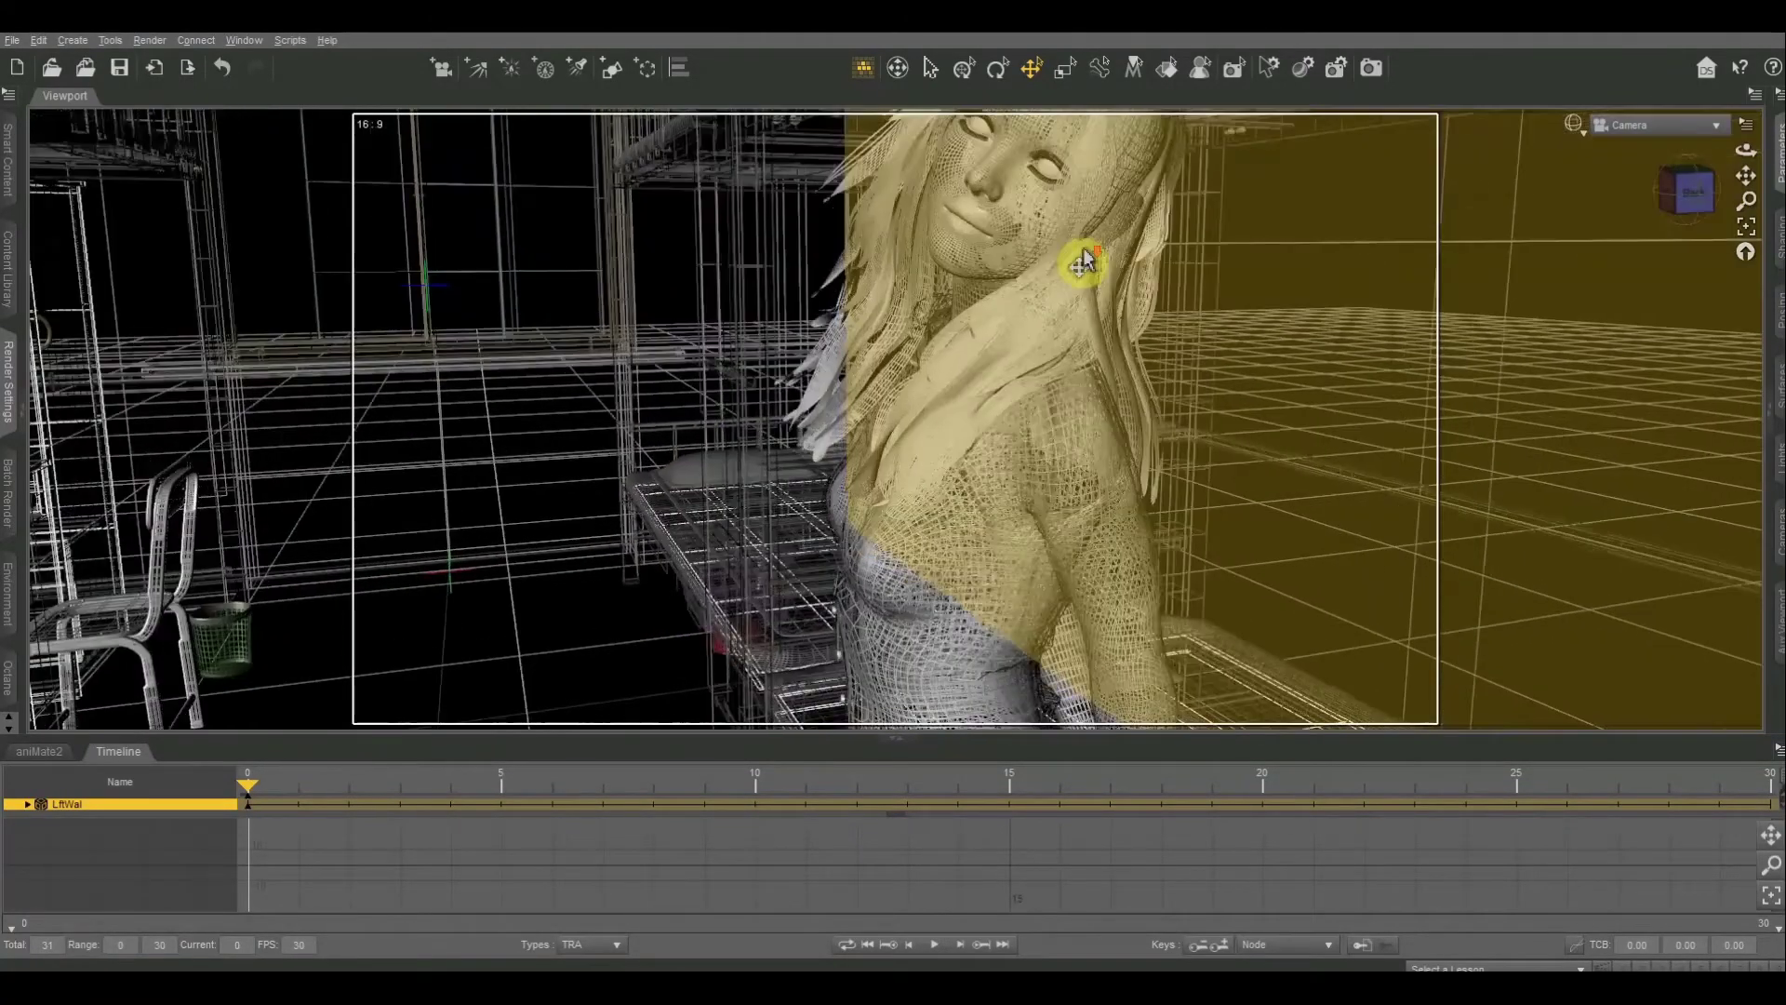
pyautogui.moveTo(1746, 175); pyautogui.dragTo(1477, 294)
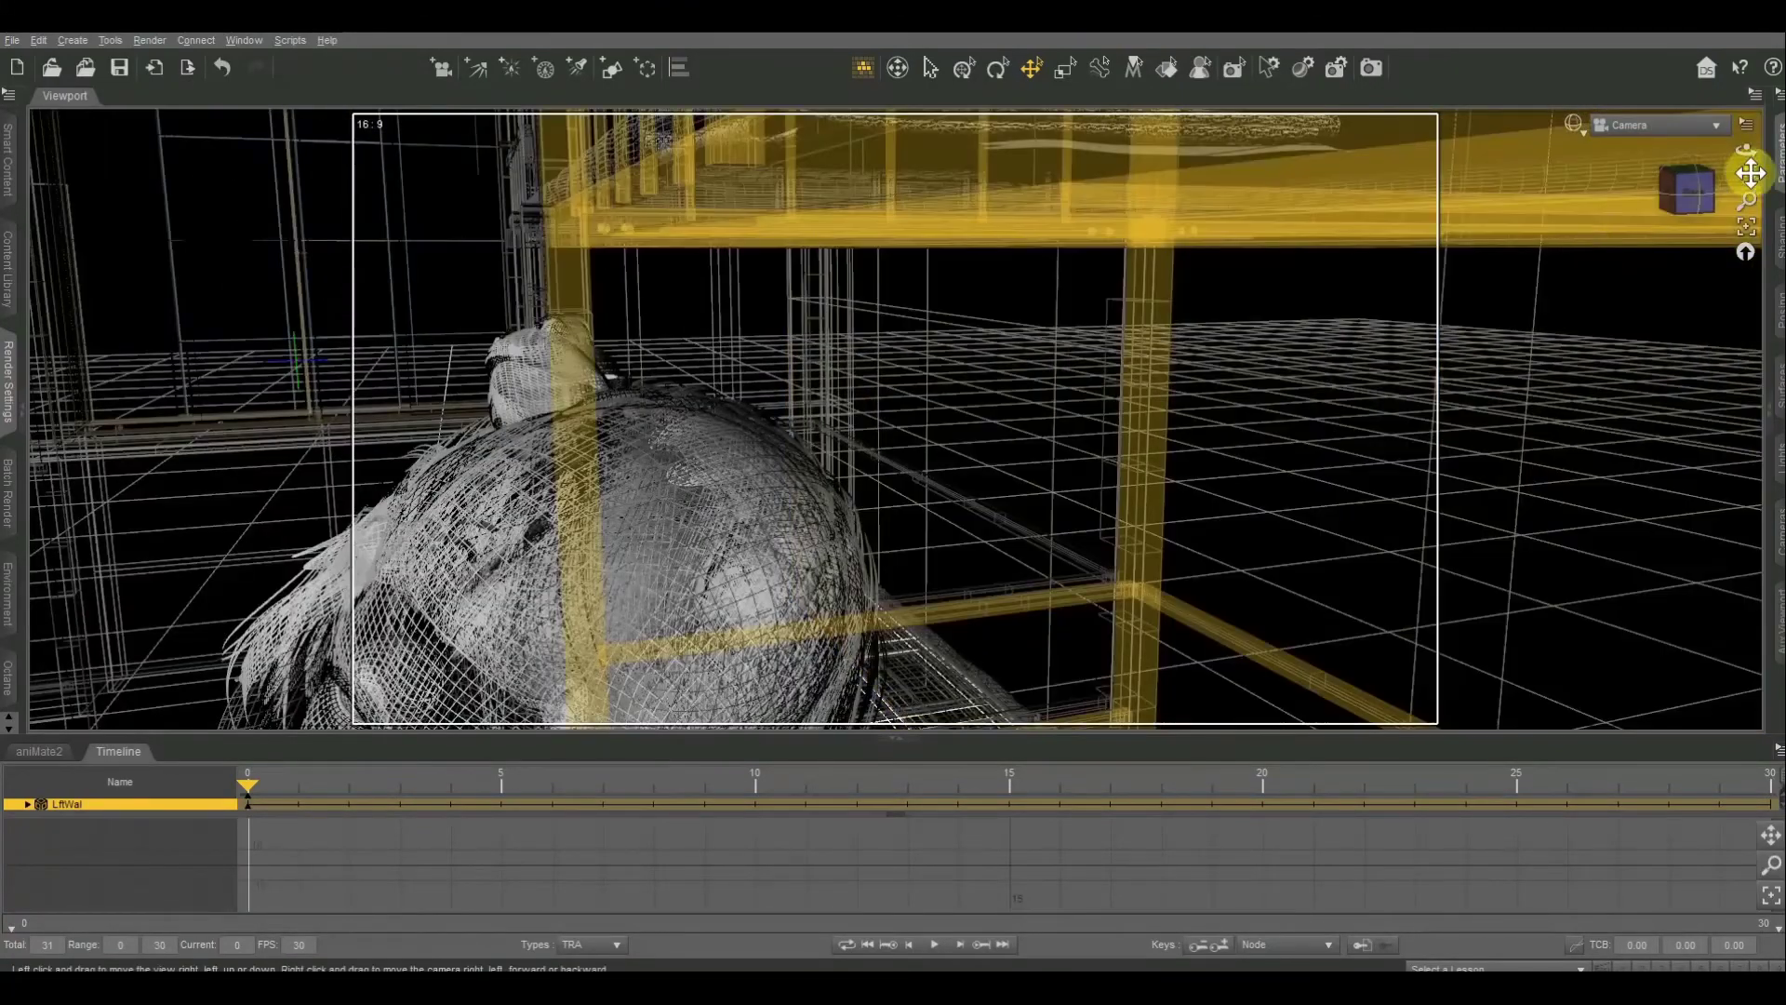
pyautogui.moveTo(1746, 175); pyautogui.dragTo(1056, 307)
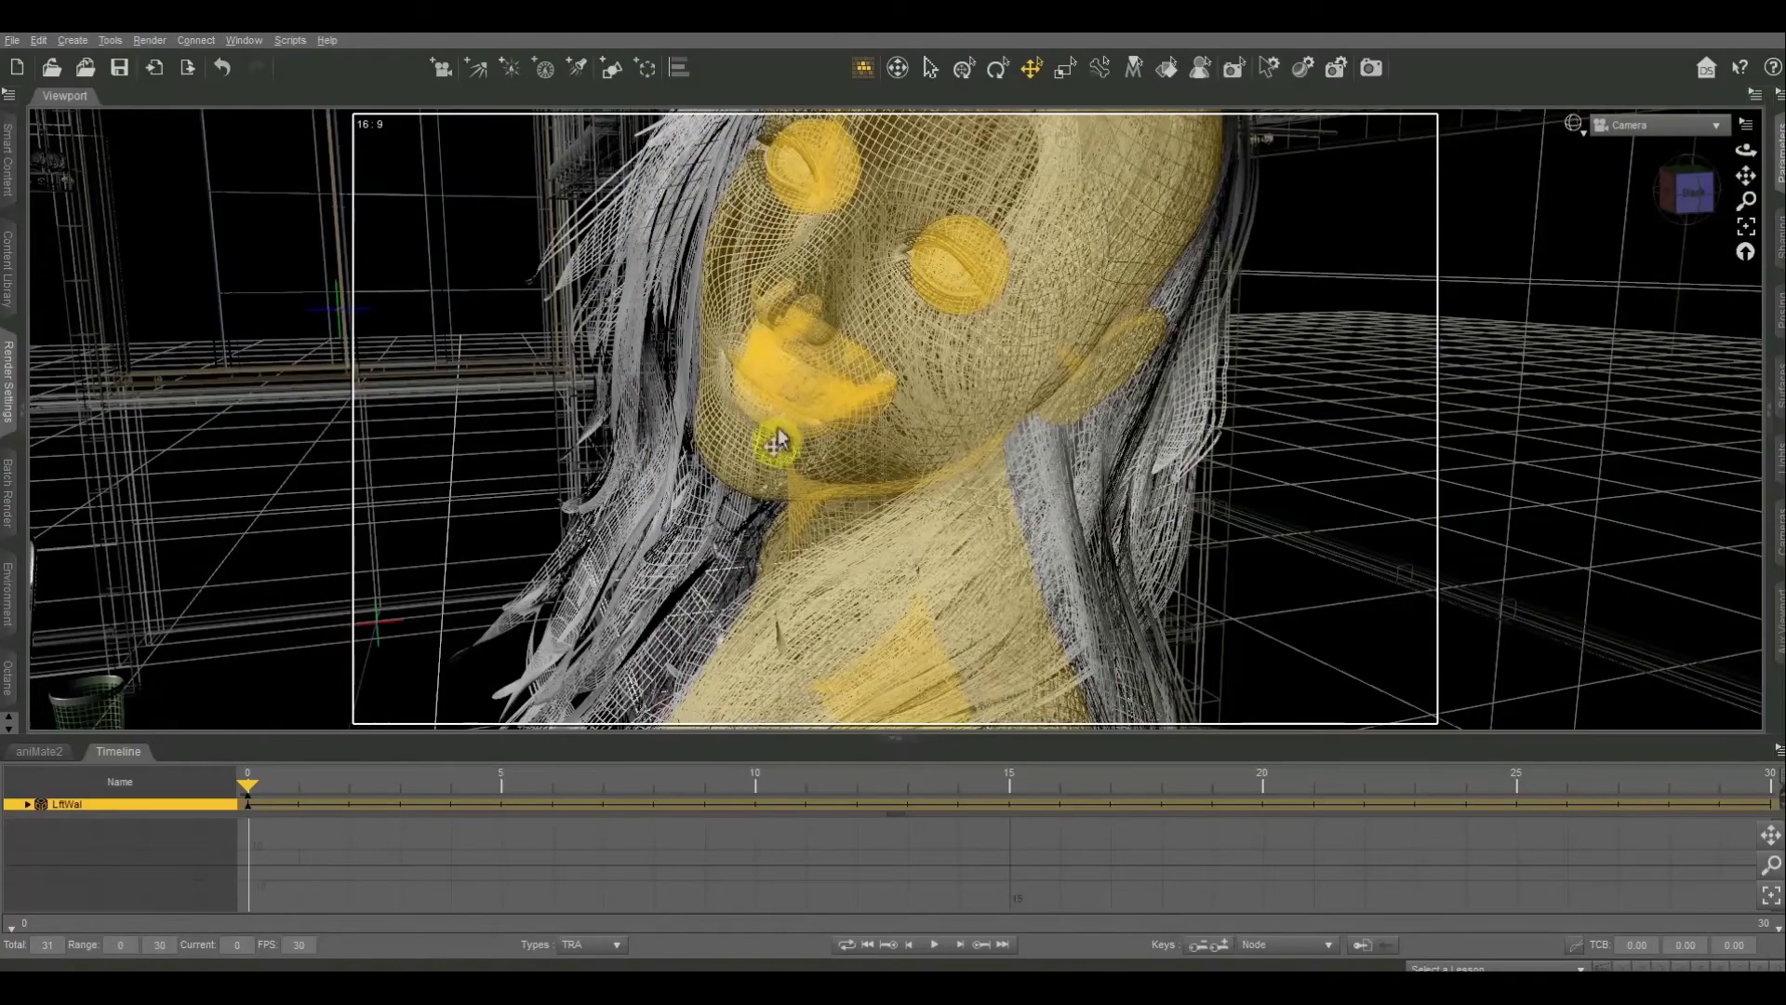
pyautogui.scroll(-5, 1249, 363)
pyautogui.scroll(1, 1254, 361)
pyautogui.scroll(-1, 1256, 359)
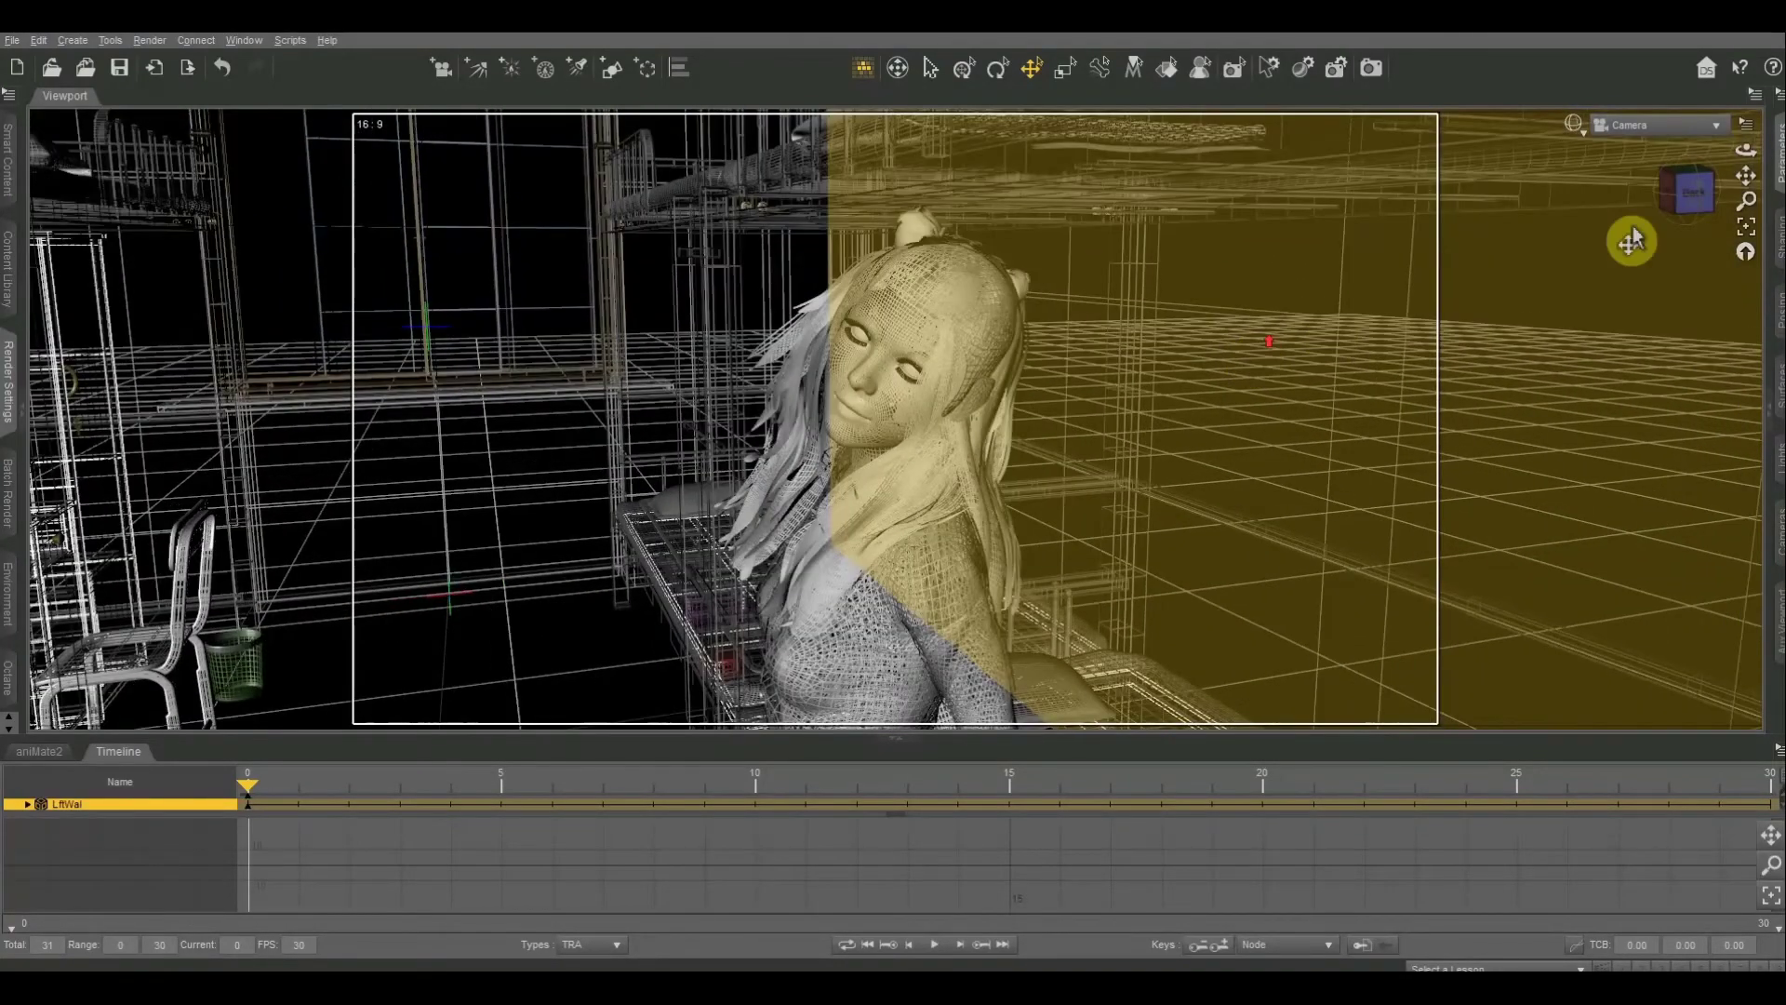
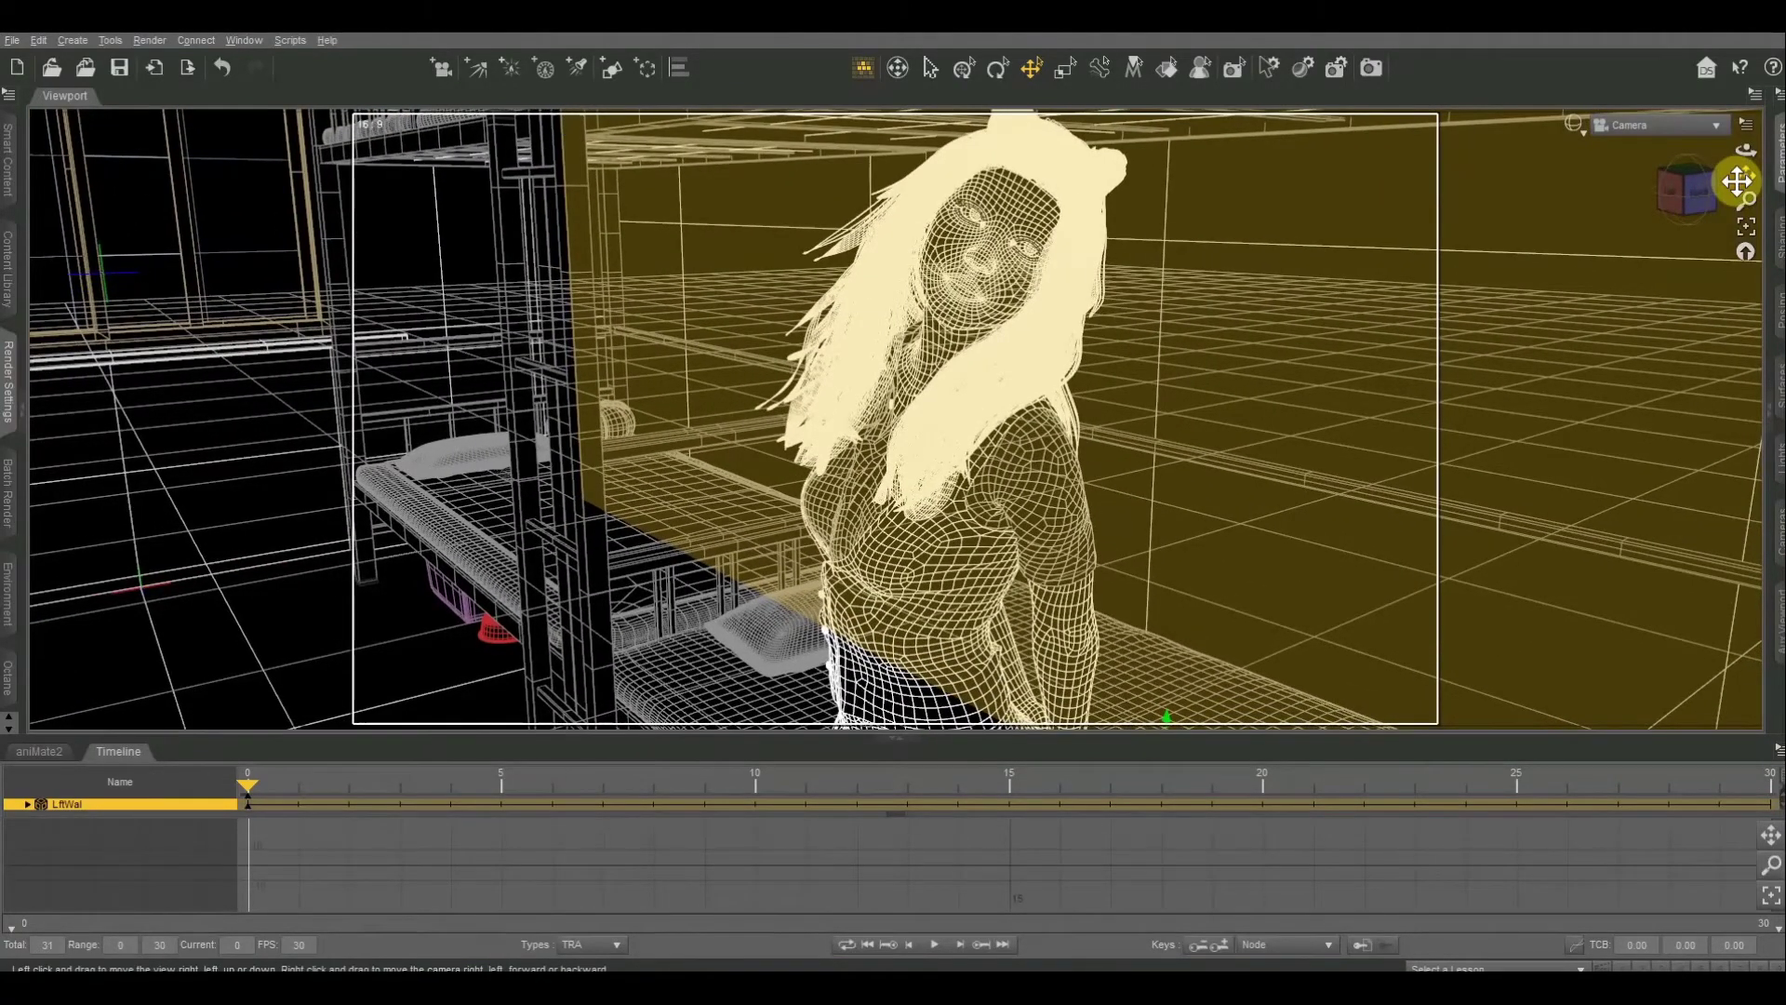
# Step: Set the viewport draw style to Lit Wireframe and view the figure's hair and upper body mesh up close
pyautogui.click(1574, 124)
pyautogui.click(1561, 201)
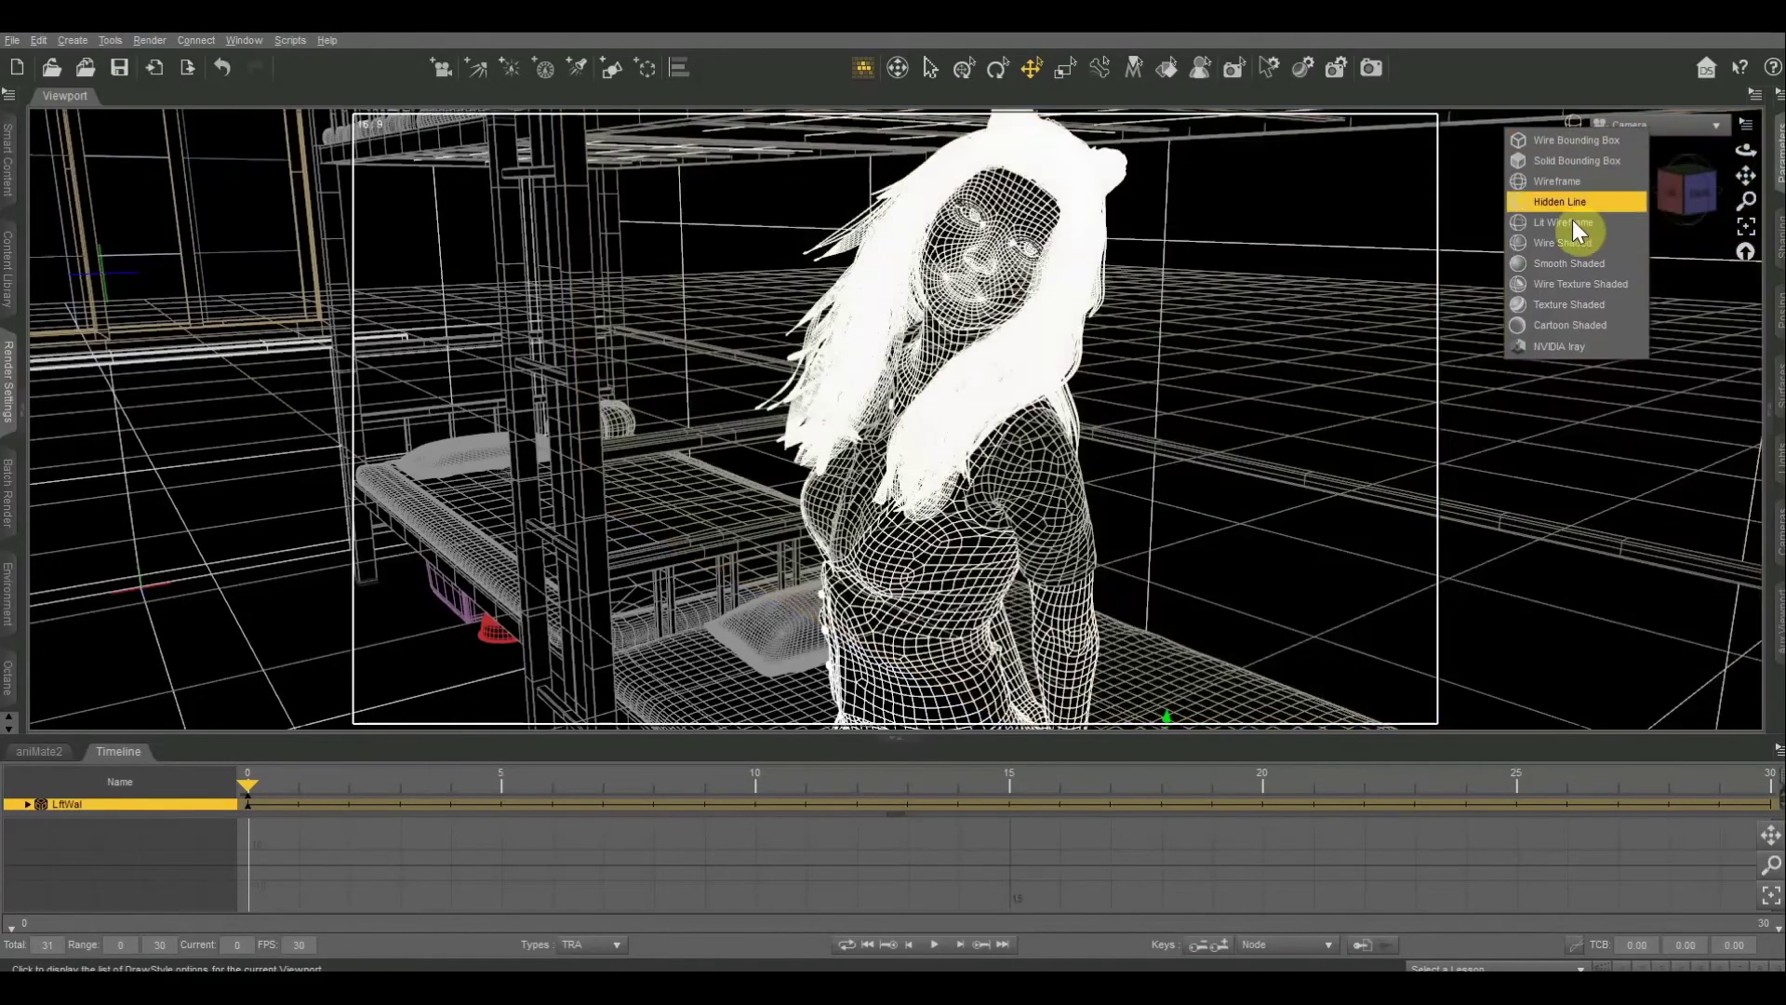
pyautogui.click(1572, 224)
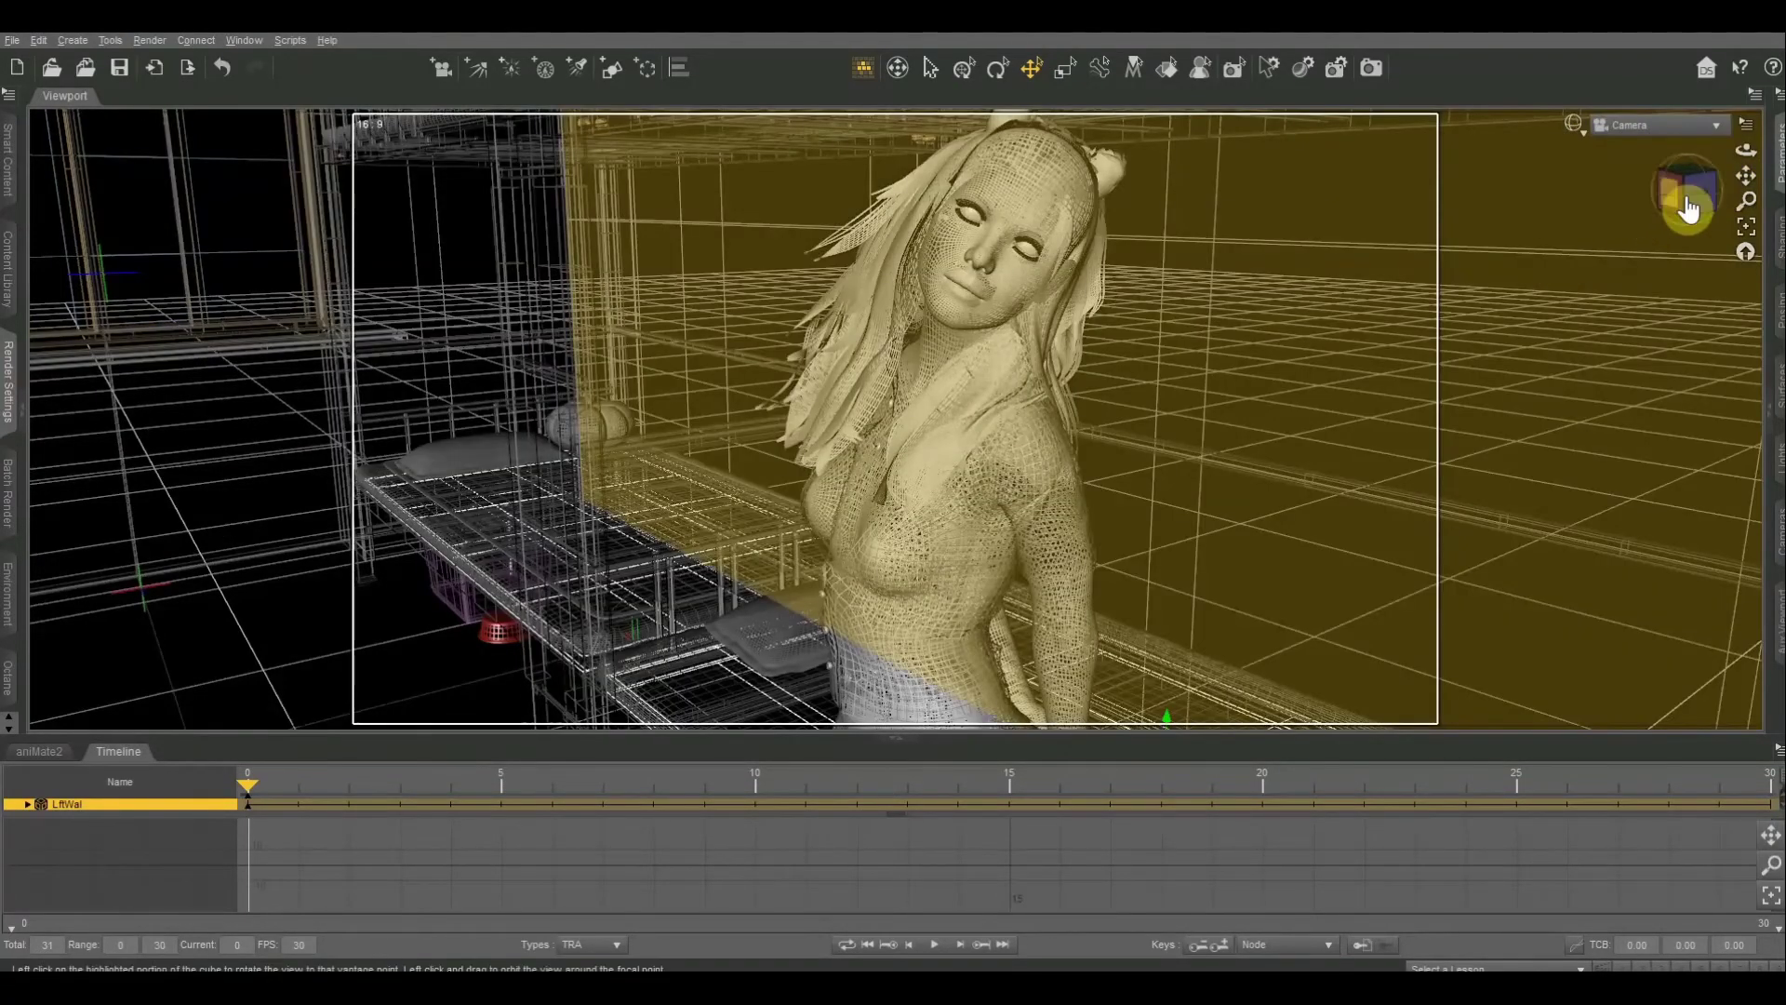
pyautogui.scroll(8, 1529, 264)
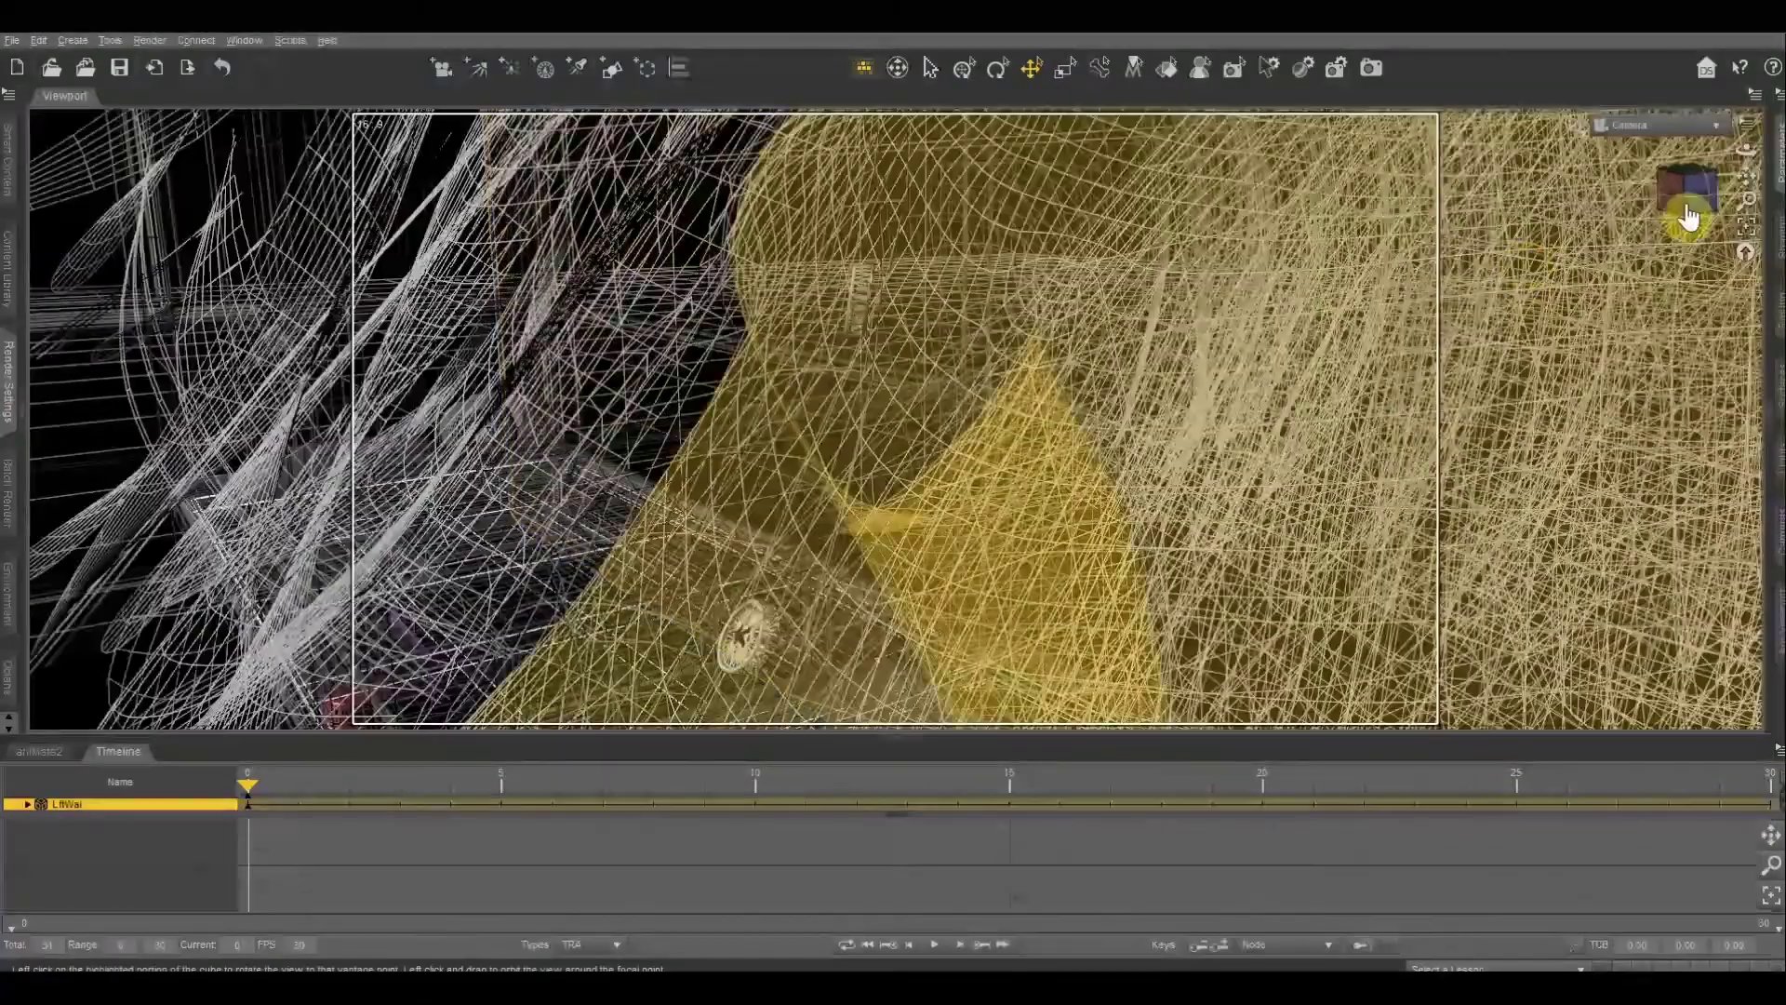
pyautogui.moveTo(1689, 195); pyautogui.dragTo(1685, 188)
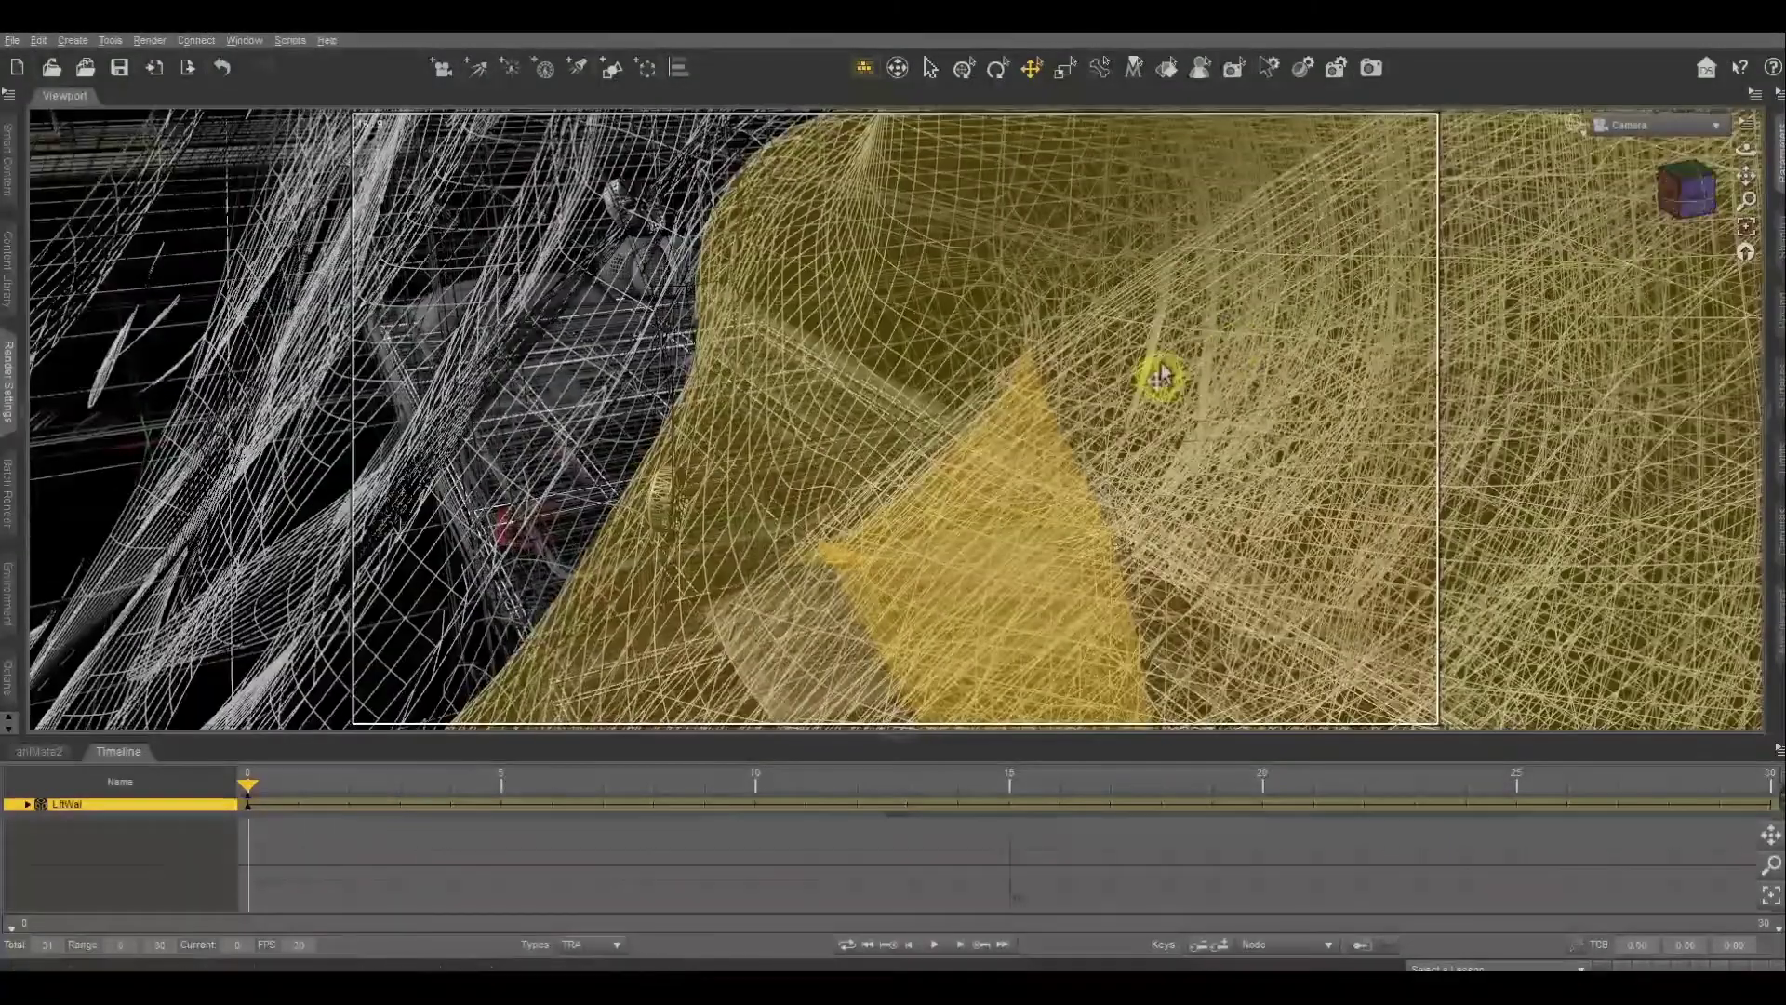
pyautogui.scroll(-2, 760, 451)
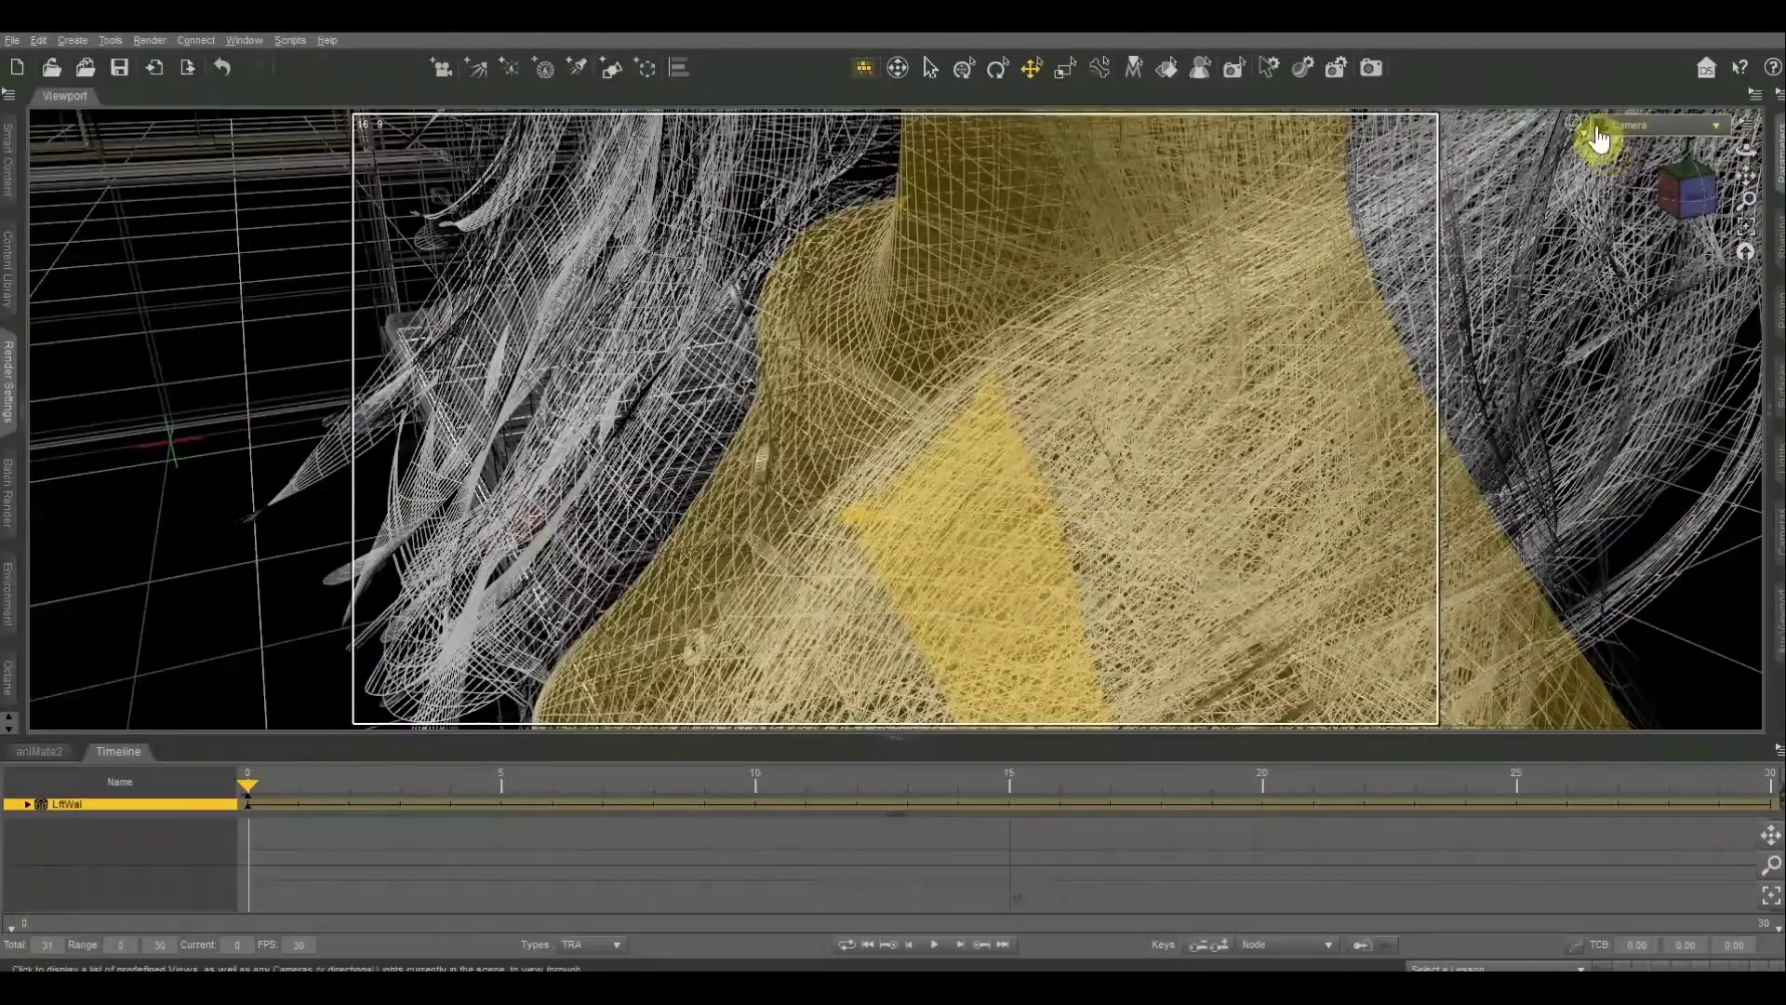
# Step: Set the viewport draw style to Hidden Line and orbit the camera around the figure and bunk beds
pyautogui.click(1582, 126)
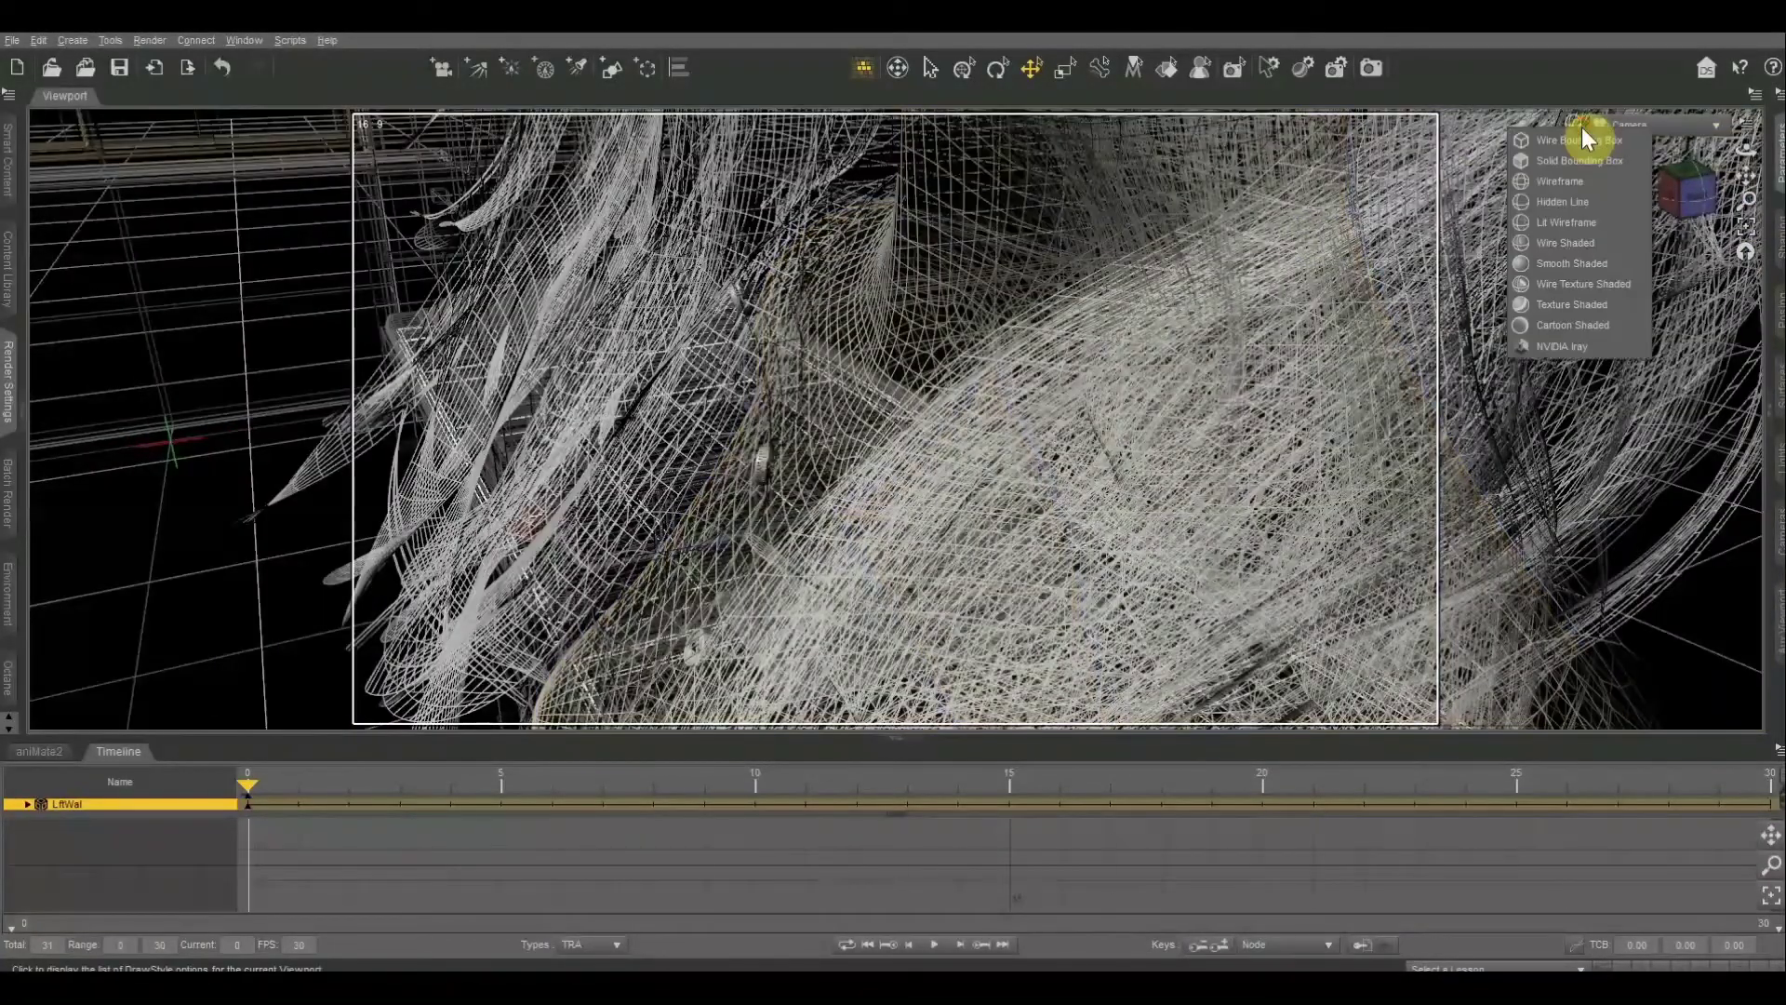
pyautogui.click(1572, 203)
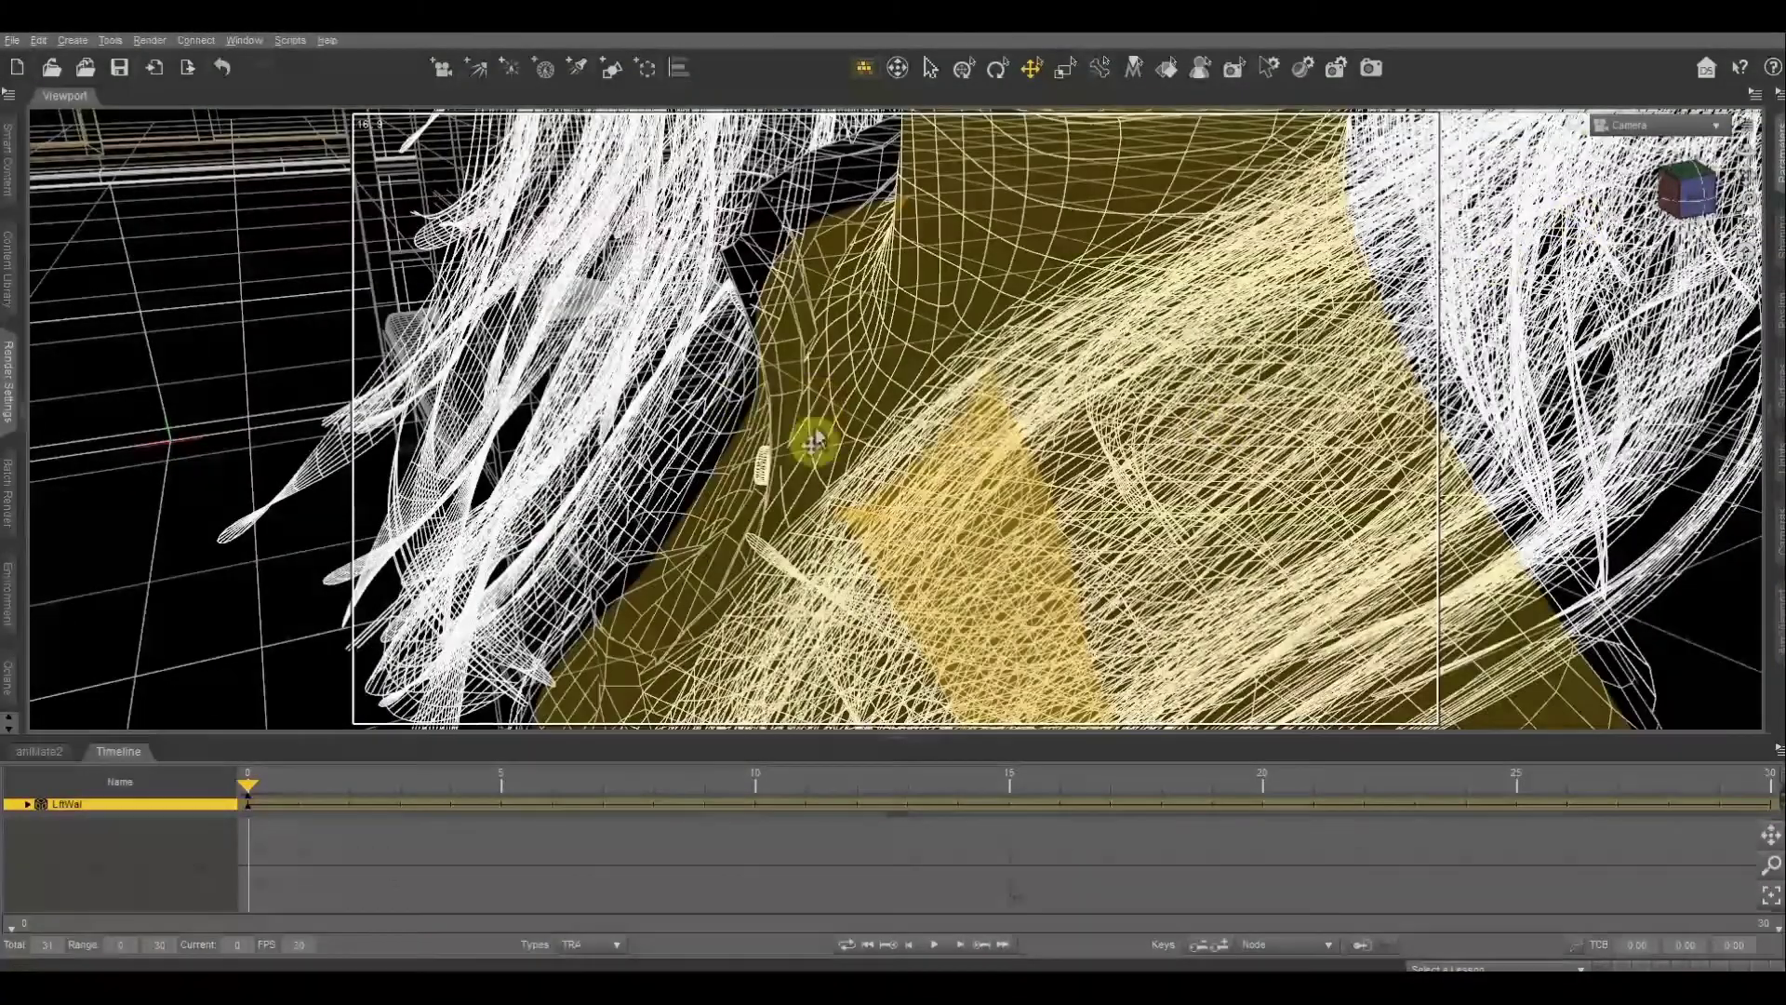
pyautogui.scroll(-10, 758, 476)
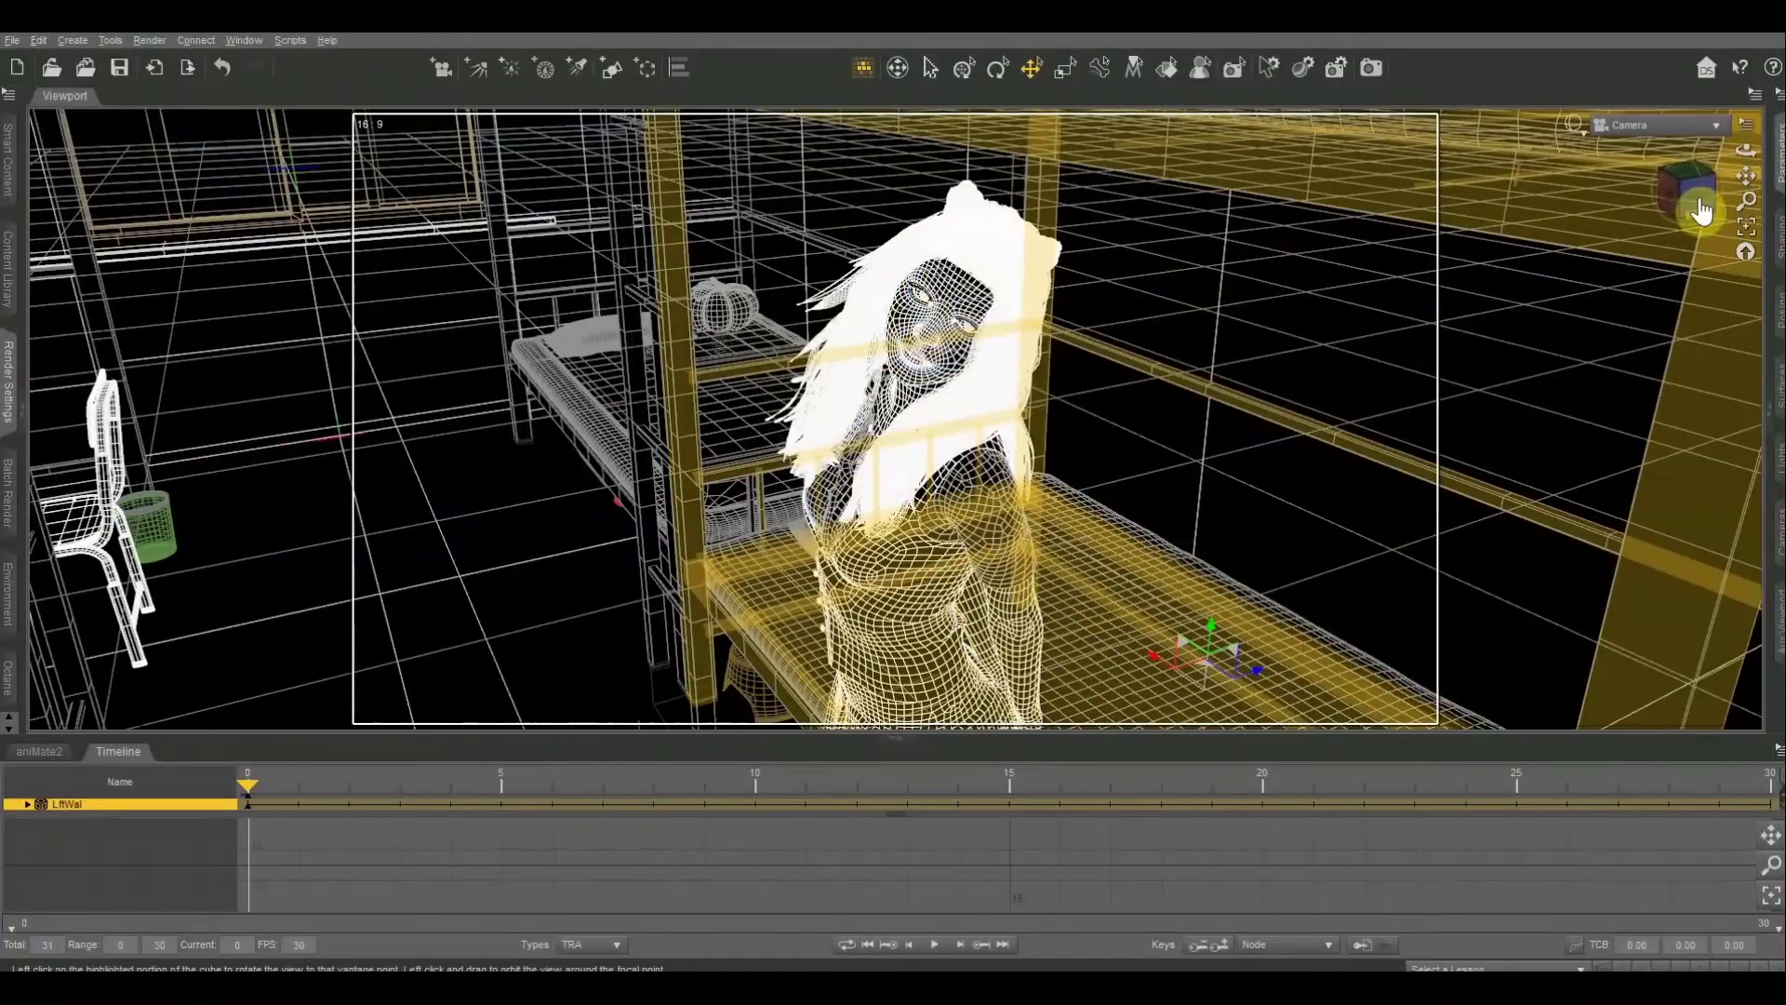
pyautogui.click(1701, 212)
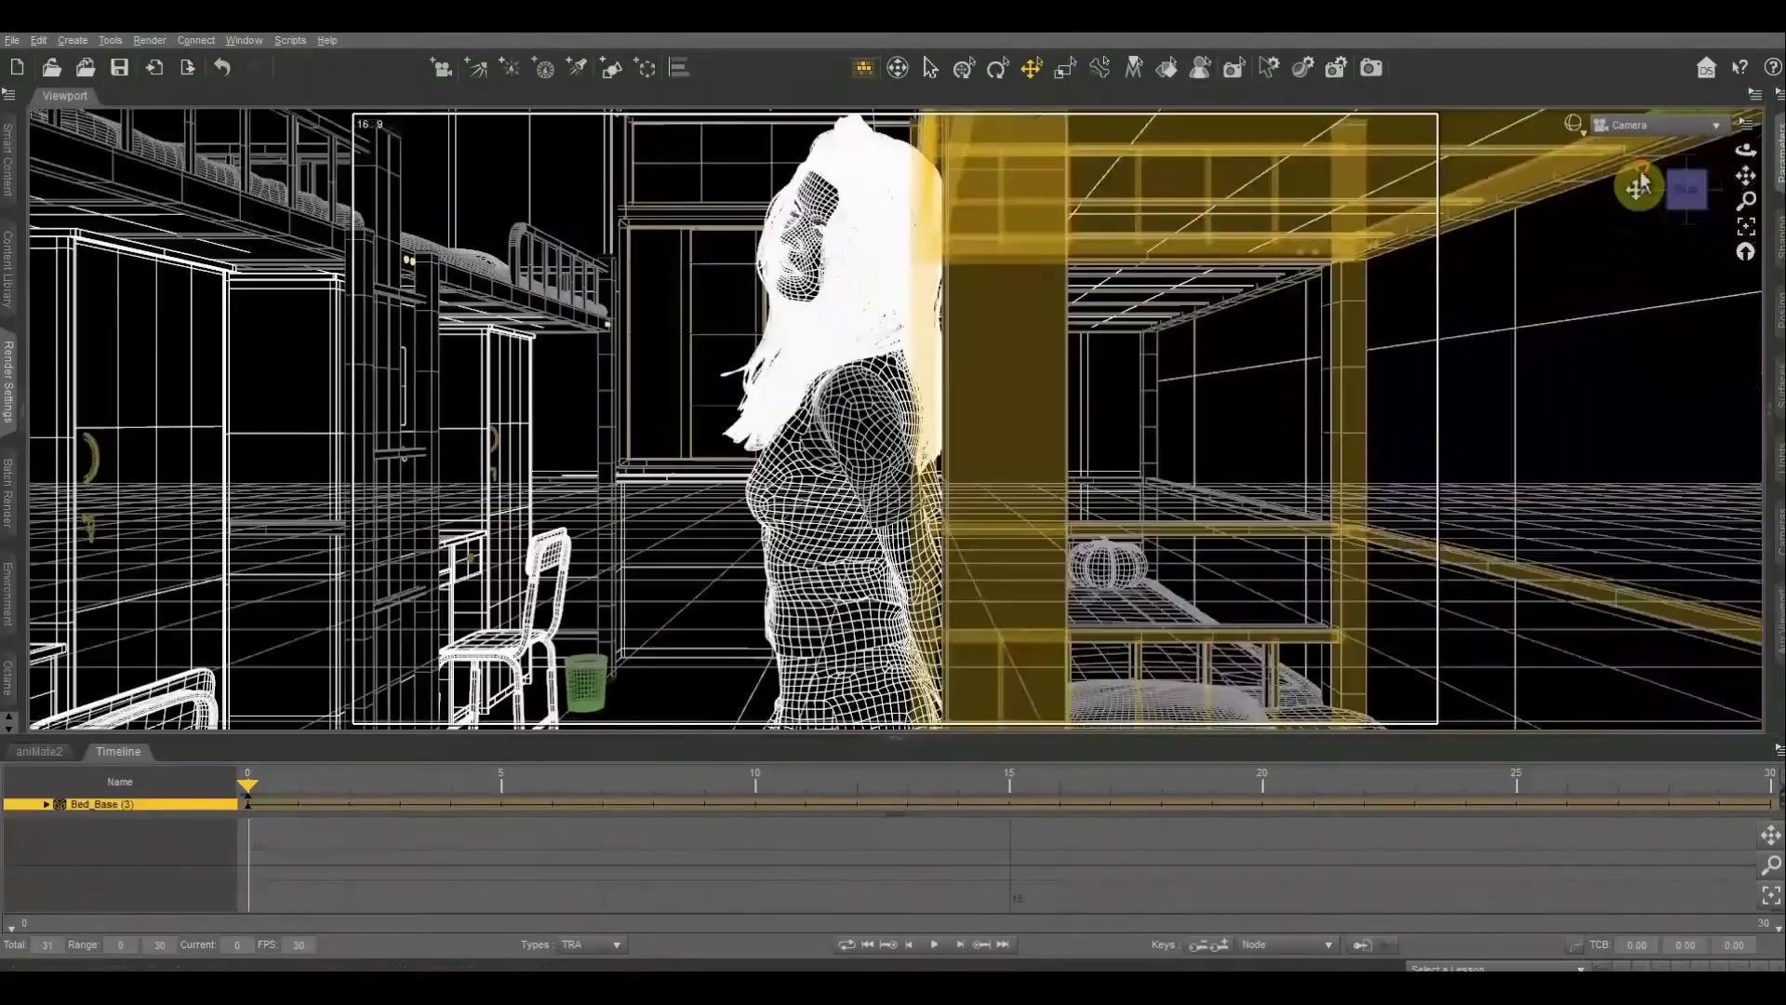
pyautogui.moveTo(1689, 187)
pyautogui.mouseDown()
pyautogui.moveTo(1738, 169)
pyautogui.moveTo(1667, 183)
pyautogui.moveTo(1687, 188)
pyautogui.mouseUp()
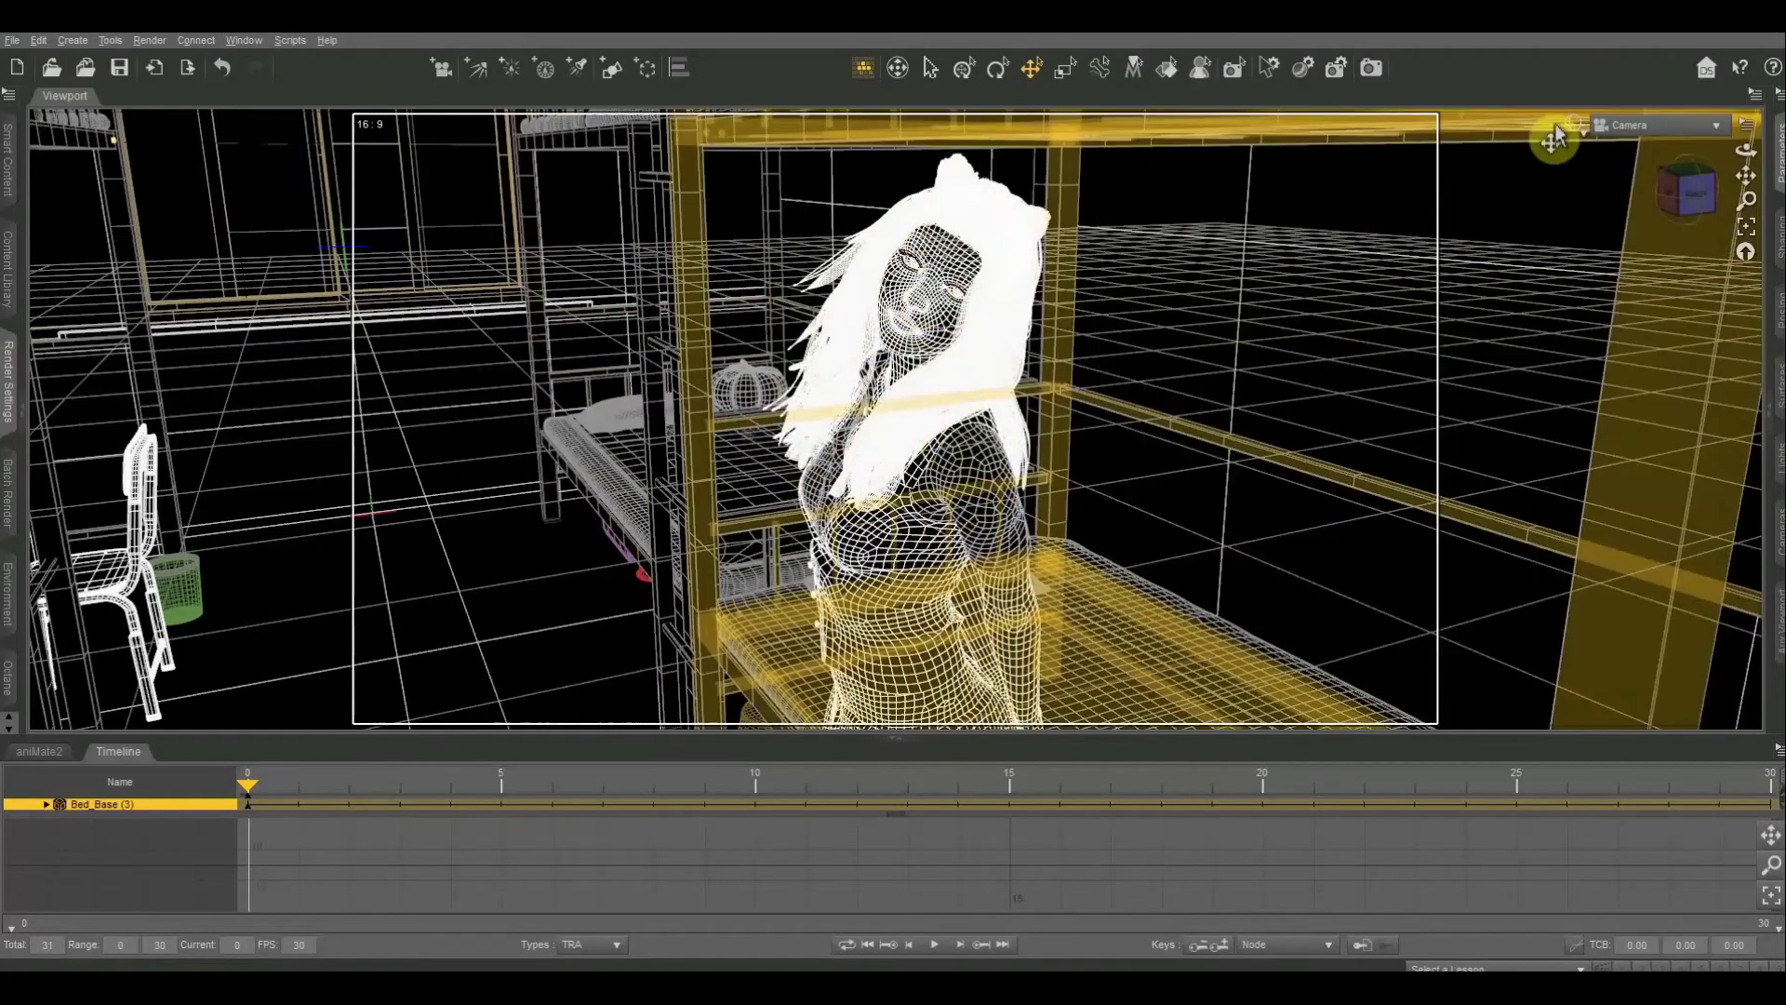
# Step: Set the viewport draw style to Wireframe and tilt the camera to look down on the figure and beds
pyautogui.click(1573, 125)
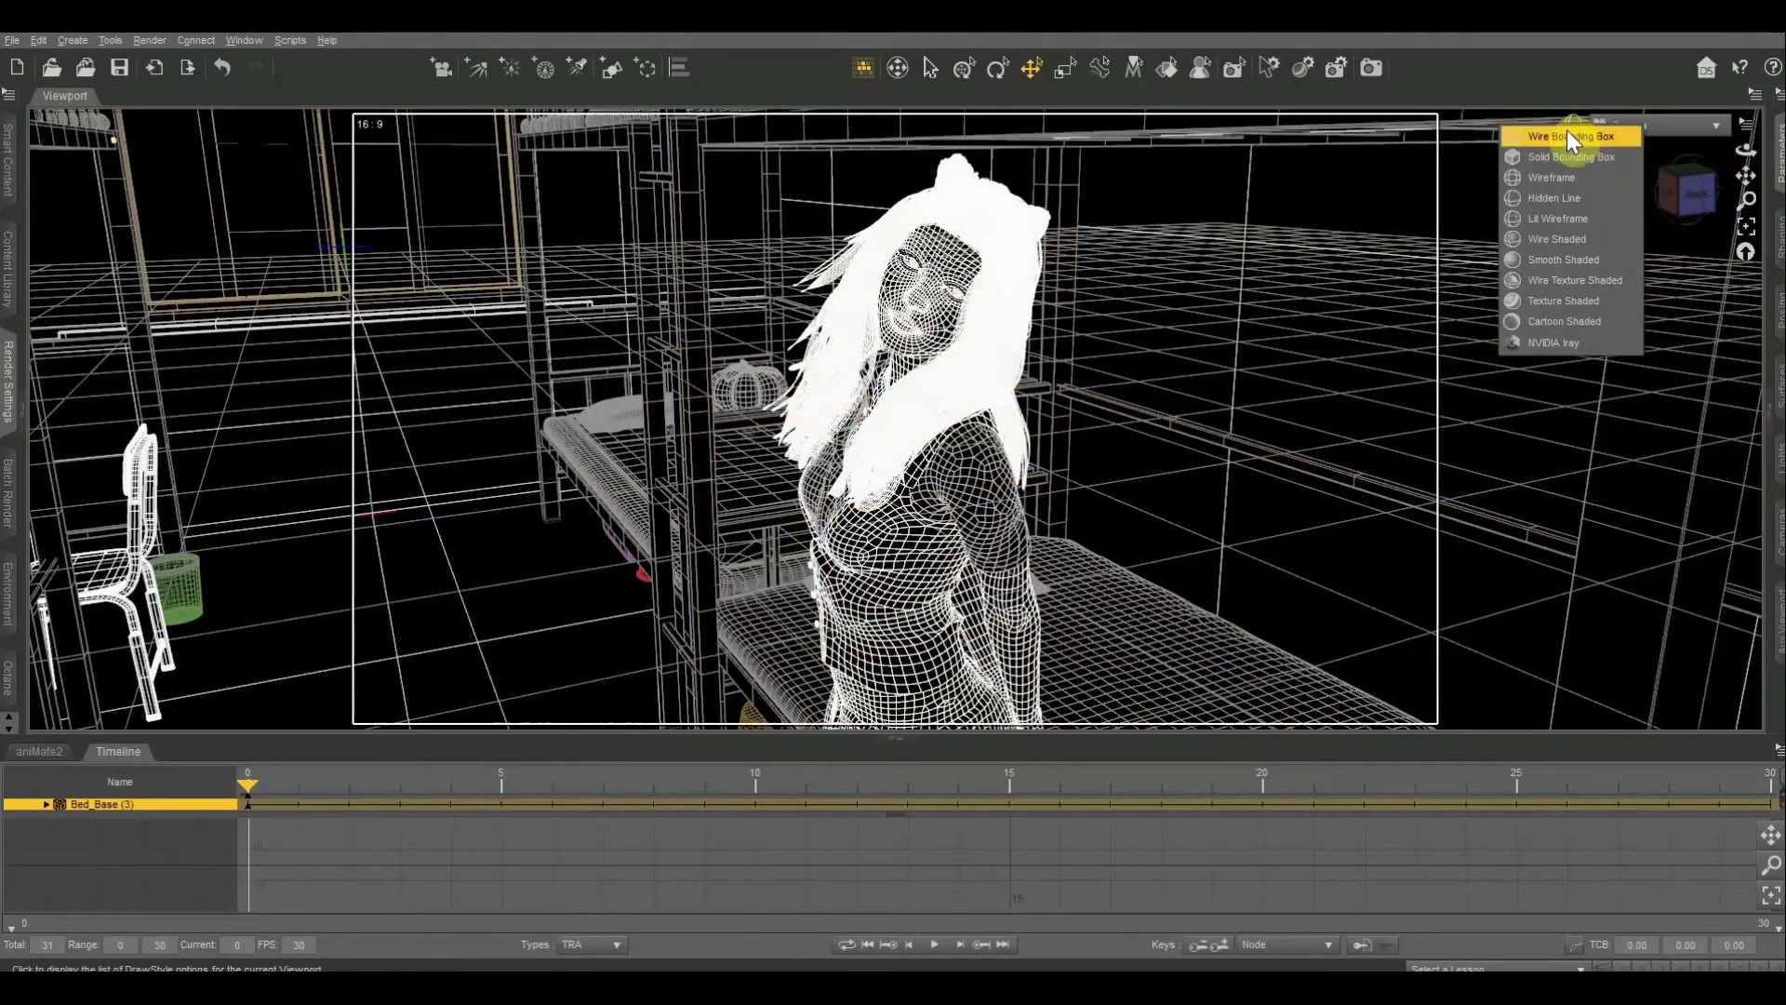
pyautogui.click(1565, 185)
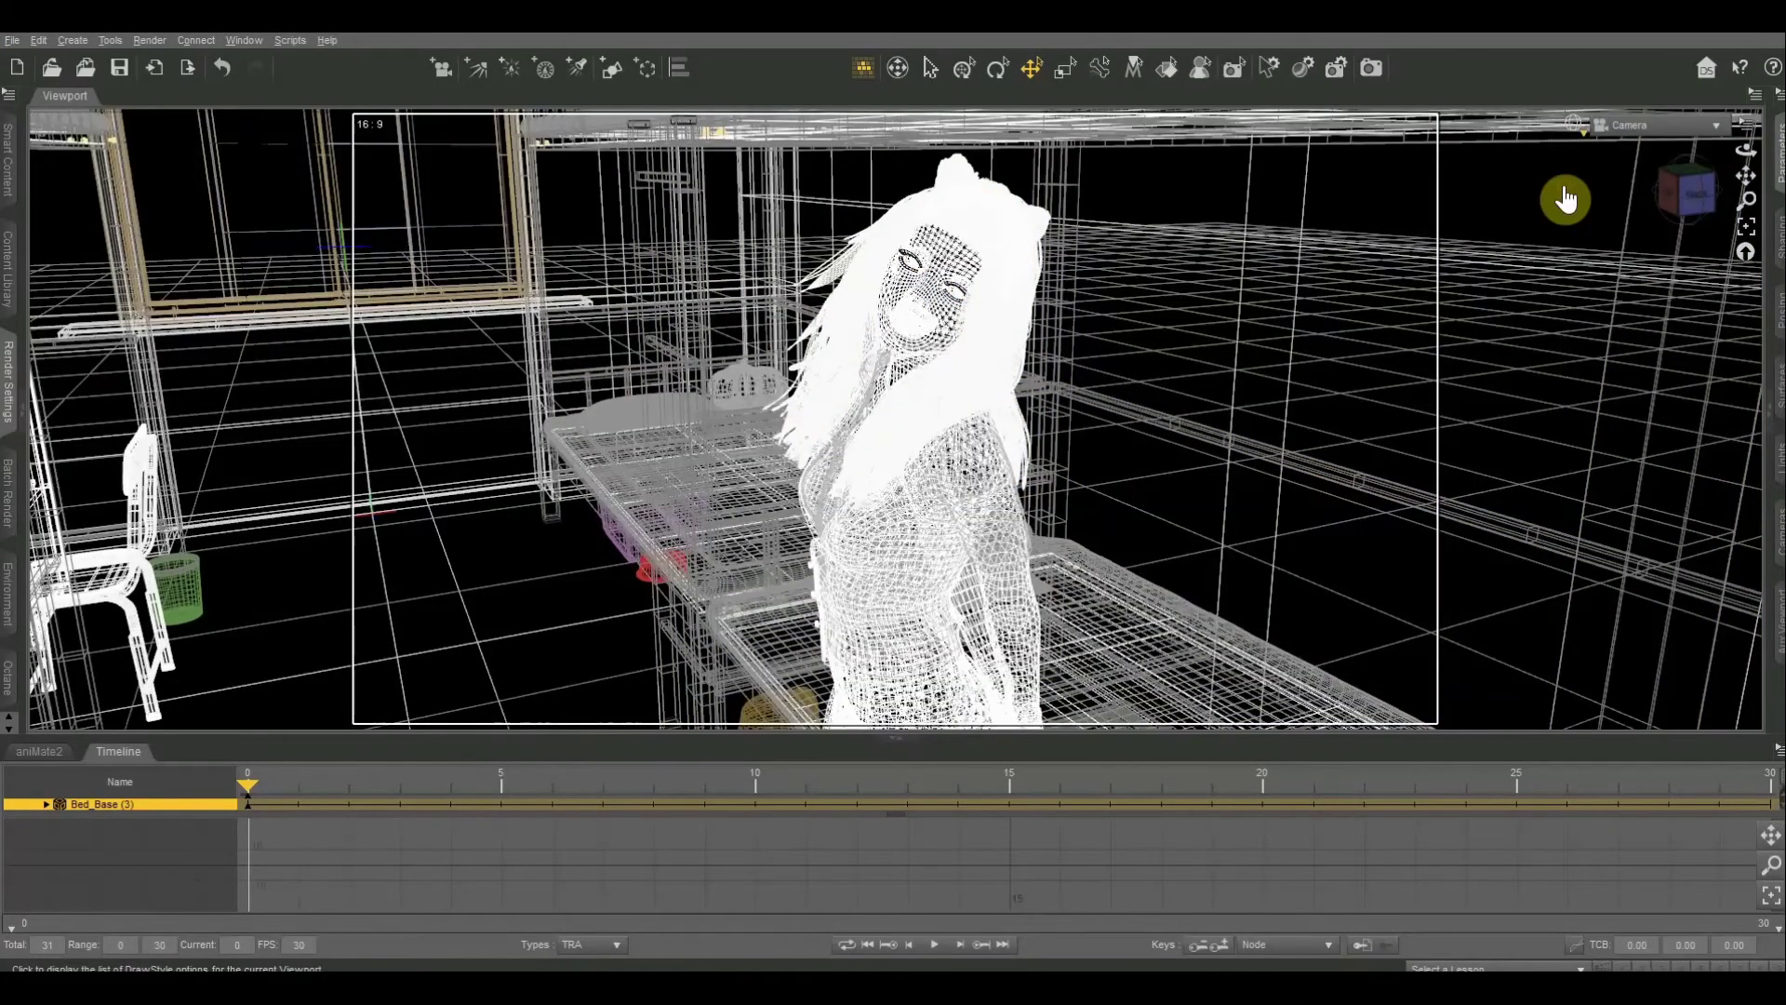
pyautogui.moveTo(1699, 203)
pyautogui.mouseDown()
pyautogui.moveTo(1690, 189)
pyautogui.moveTo(1703, 195)
pyautogui.mouseUp()
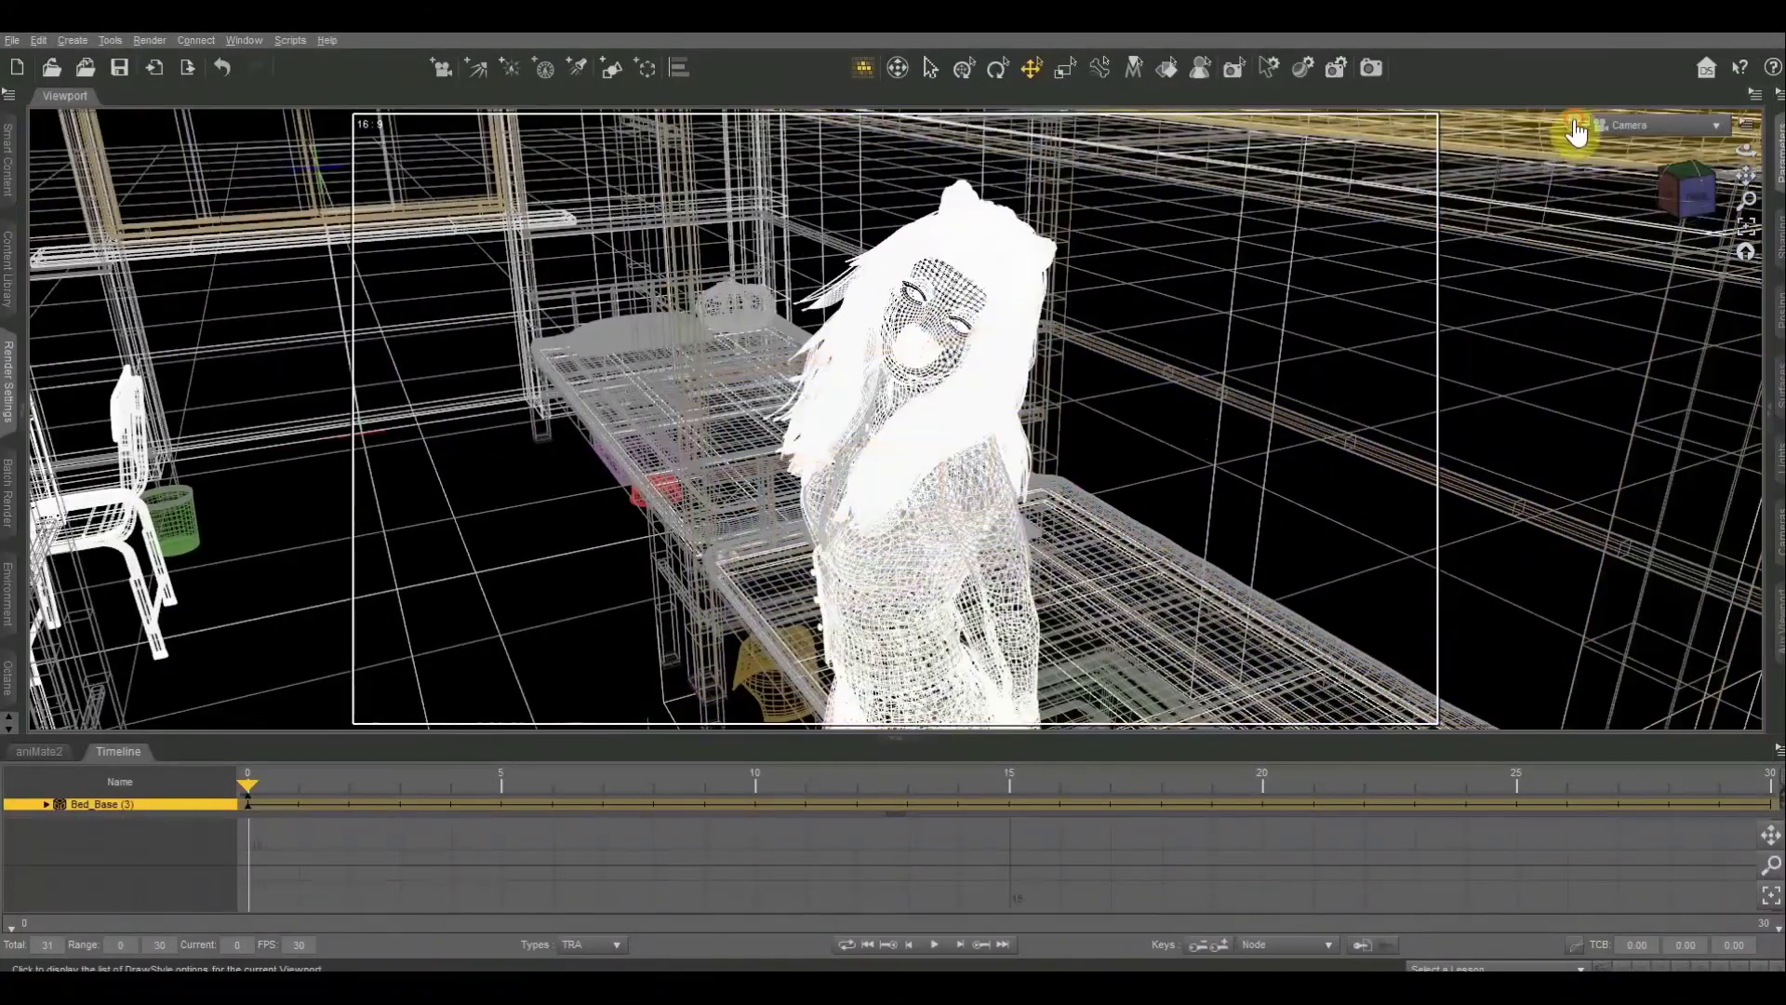
# Step: Switch the viewport draw style back to Lit Wireframe and shift the camera to show more of the figure's lower body
pyautogui.click(1572, 125)
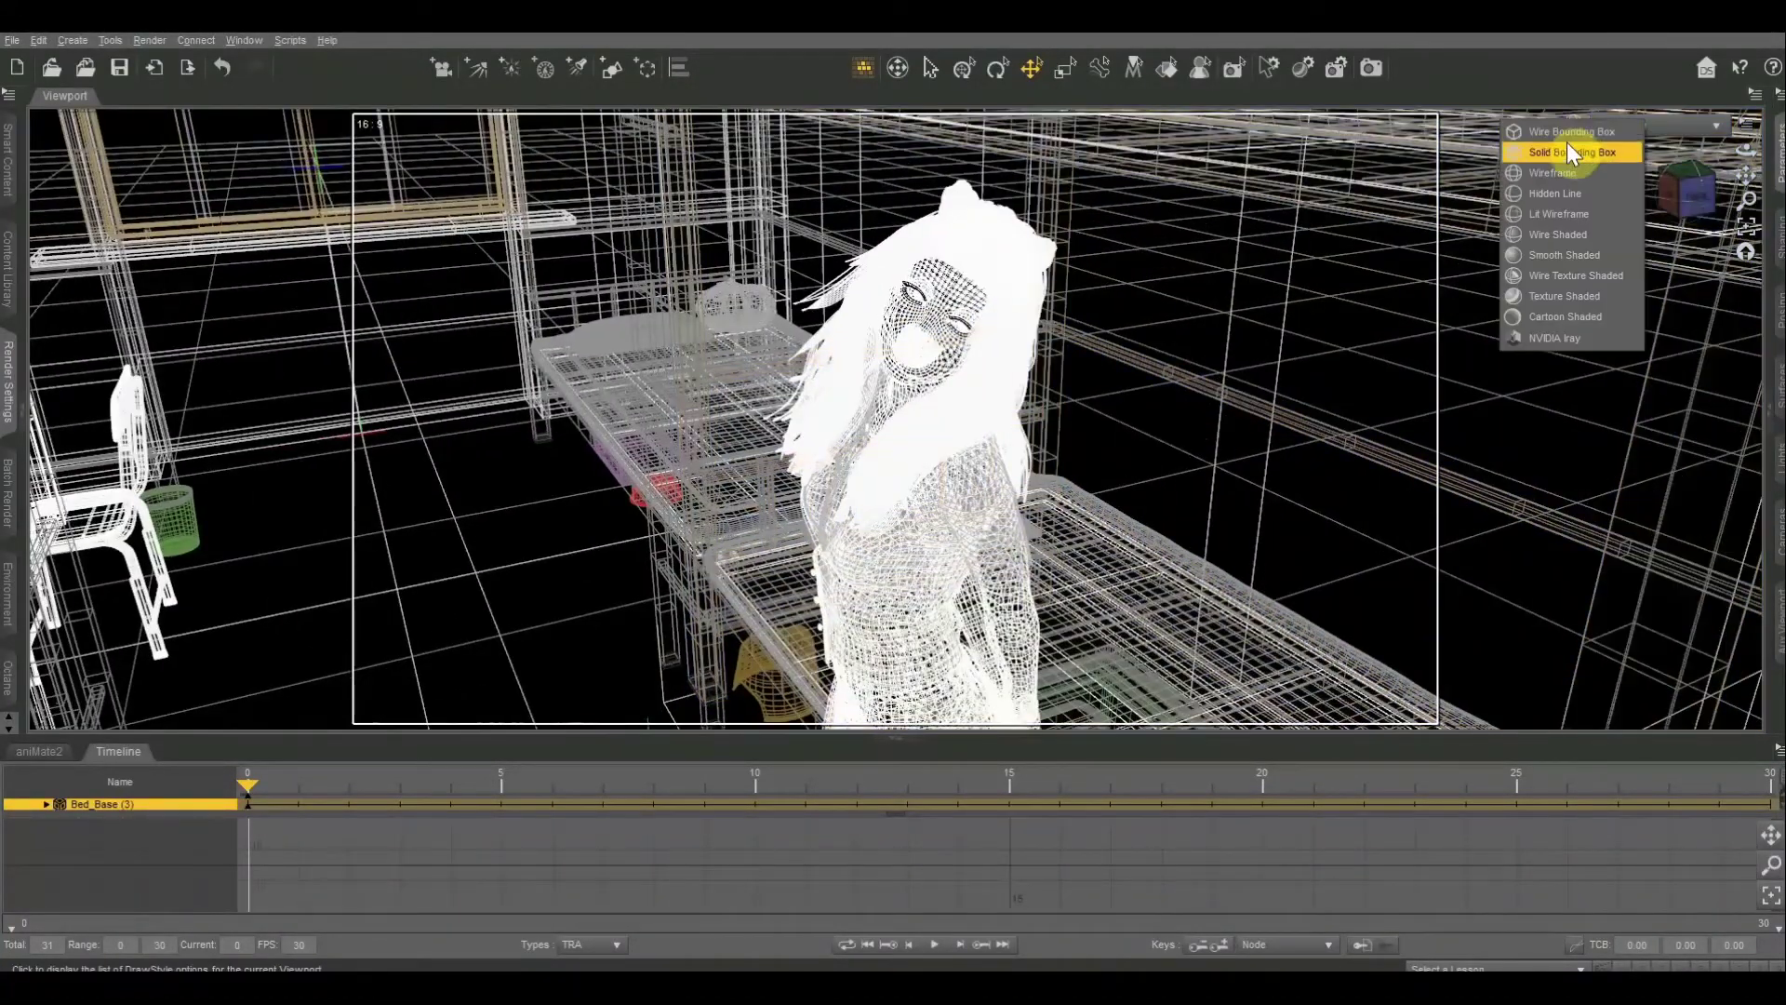
pyautogui.click(1542, 213)
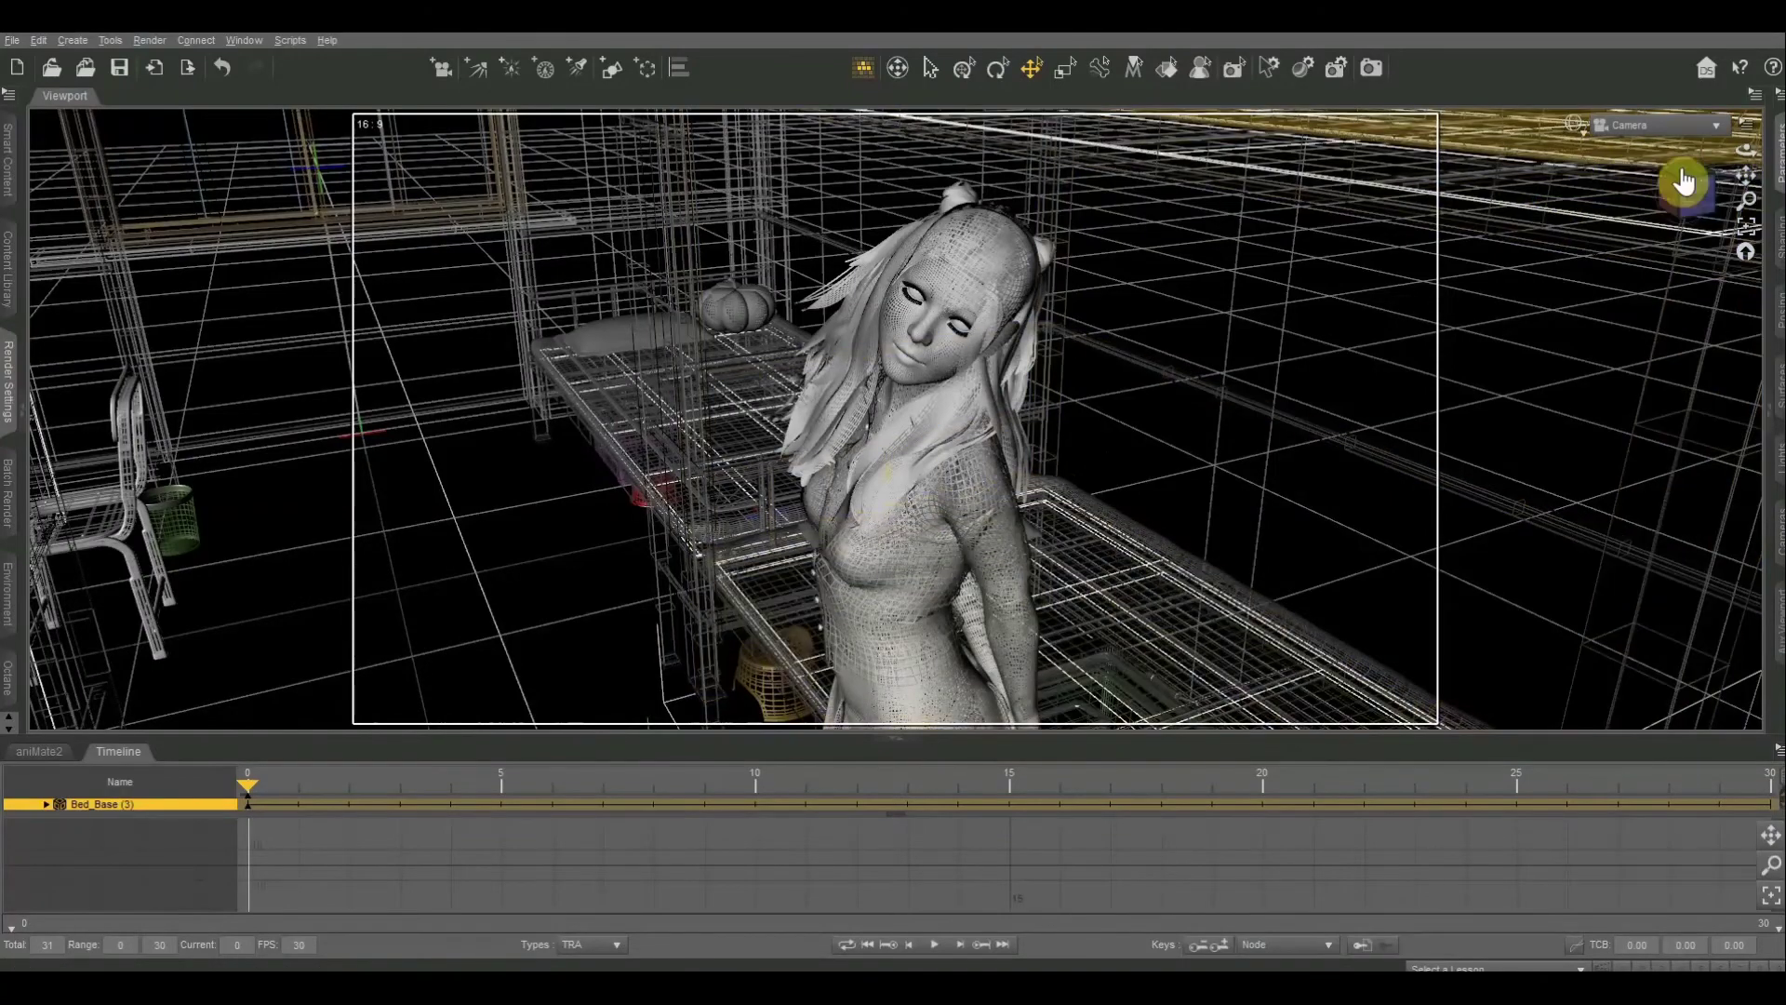
pyautogui.moveTo(1729, 176); pyautogui.dragTo(1728, 175)
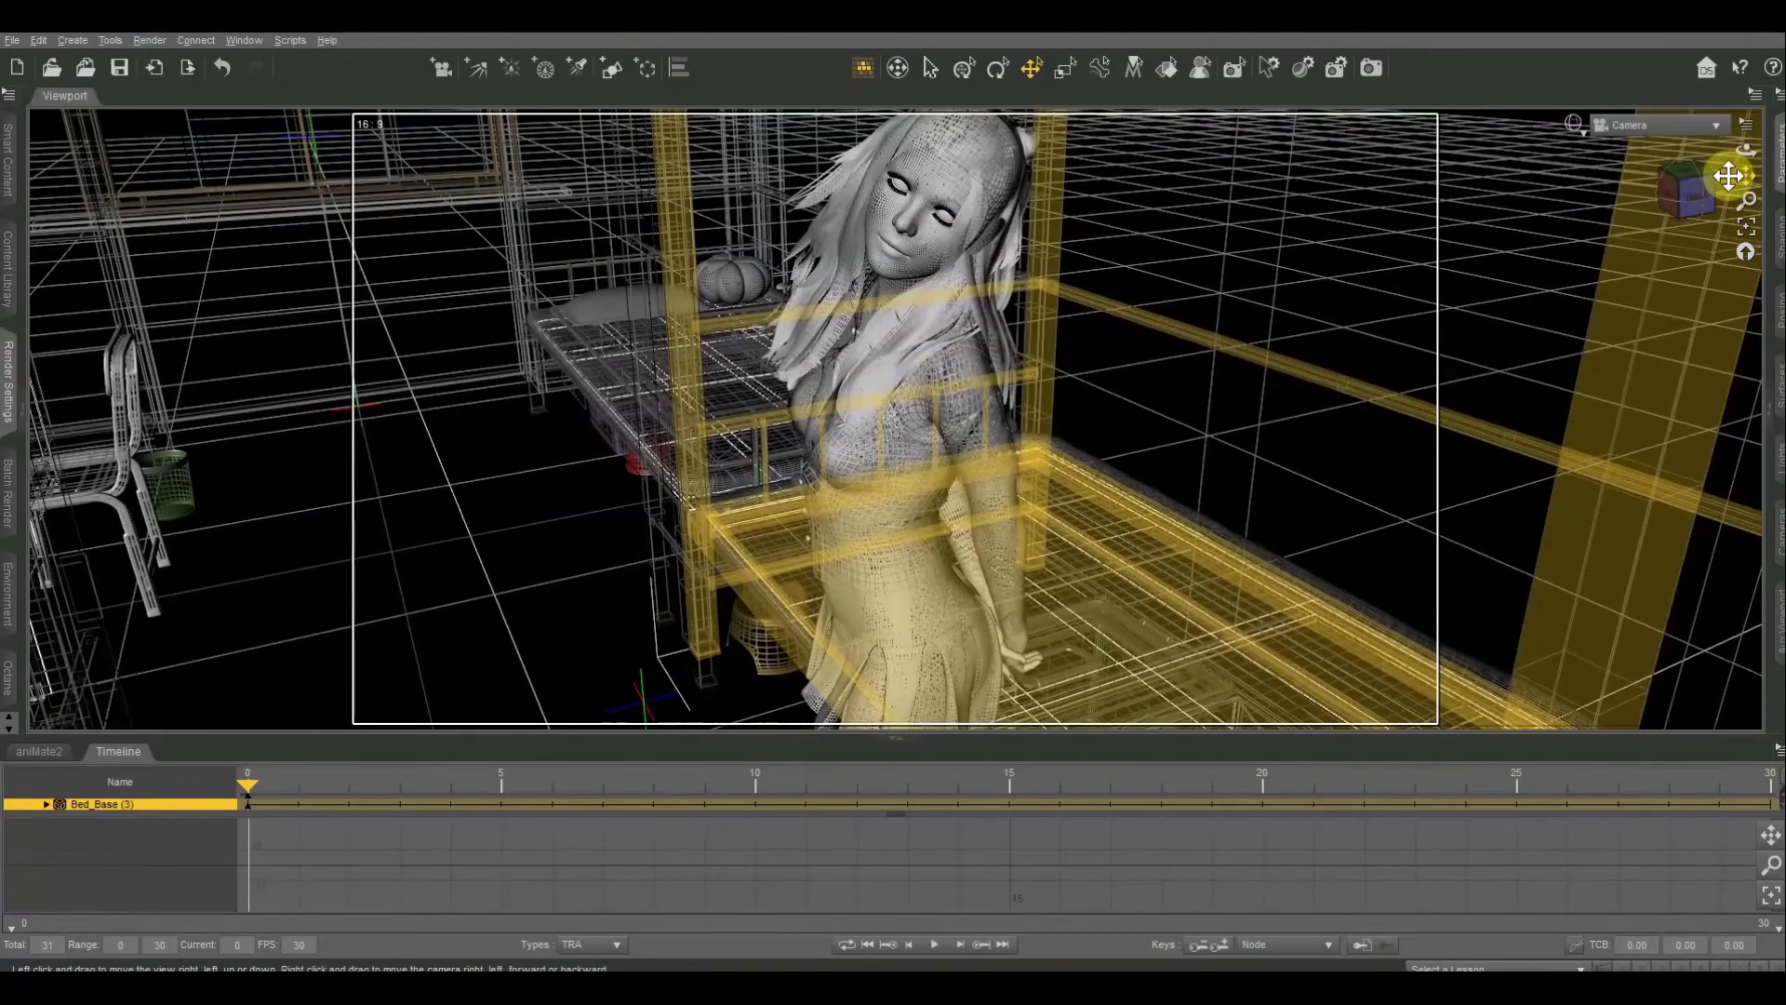
pyautogui.click(863, 207)
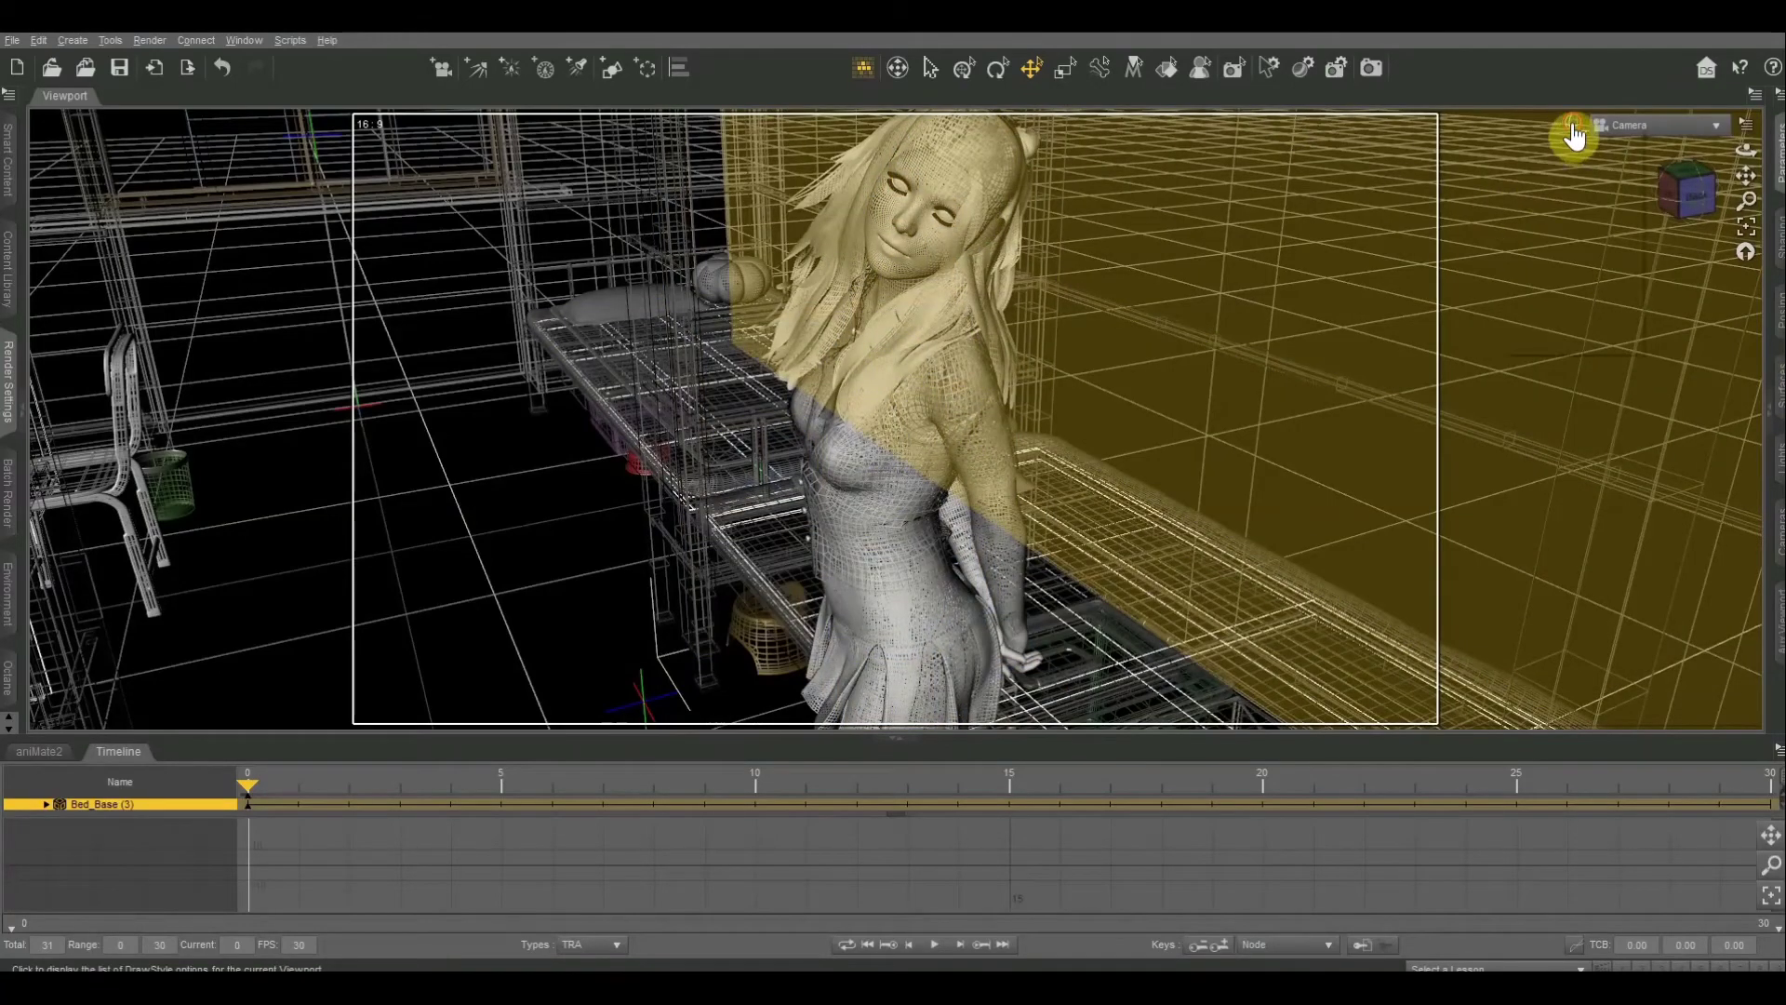
# Step: Return the viewport draw style to Wireframe and view the figure and bunk beds from nearer and farther away
pyautogui.click(1572, 135)
pyautogui.click(1558, 172)
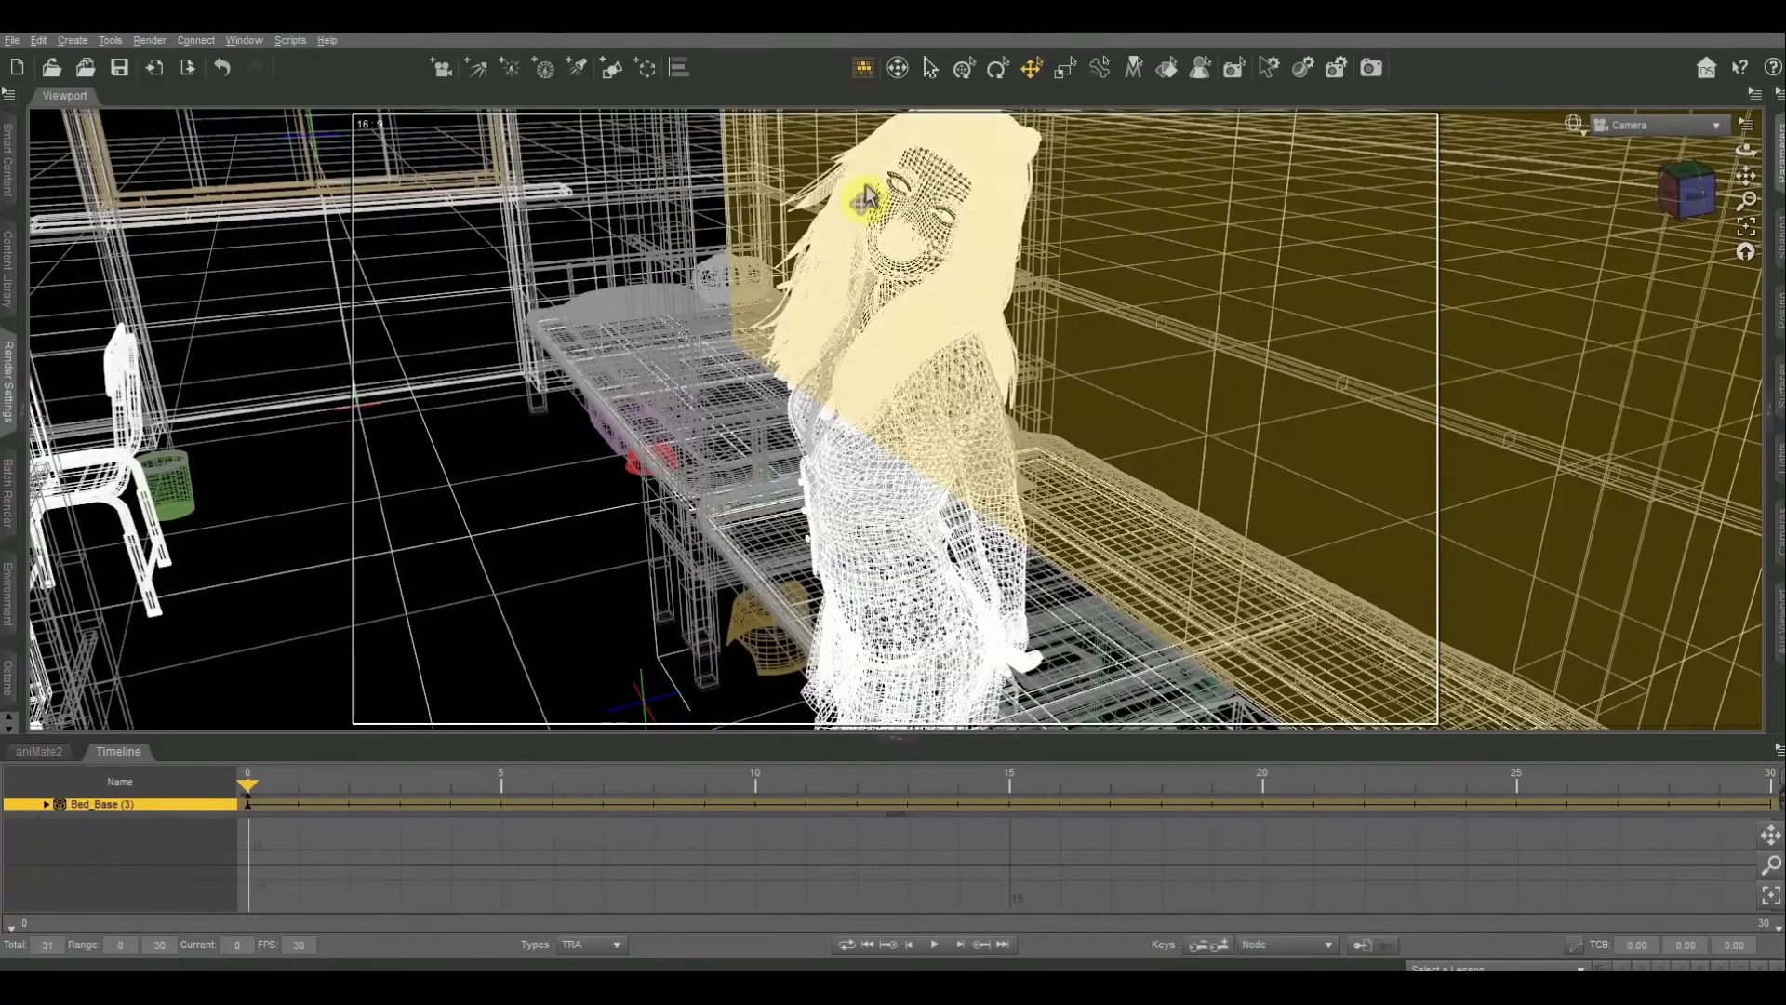
pyautogui.click(1577, 127)
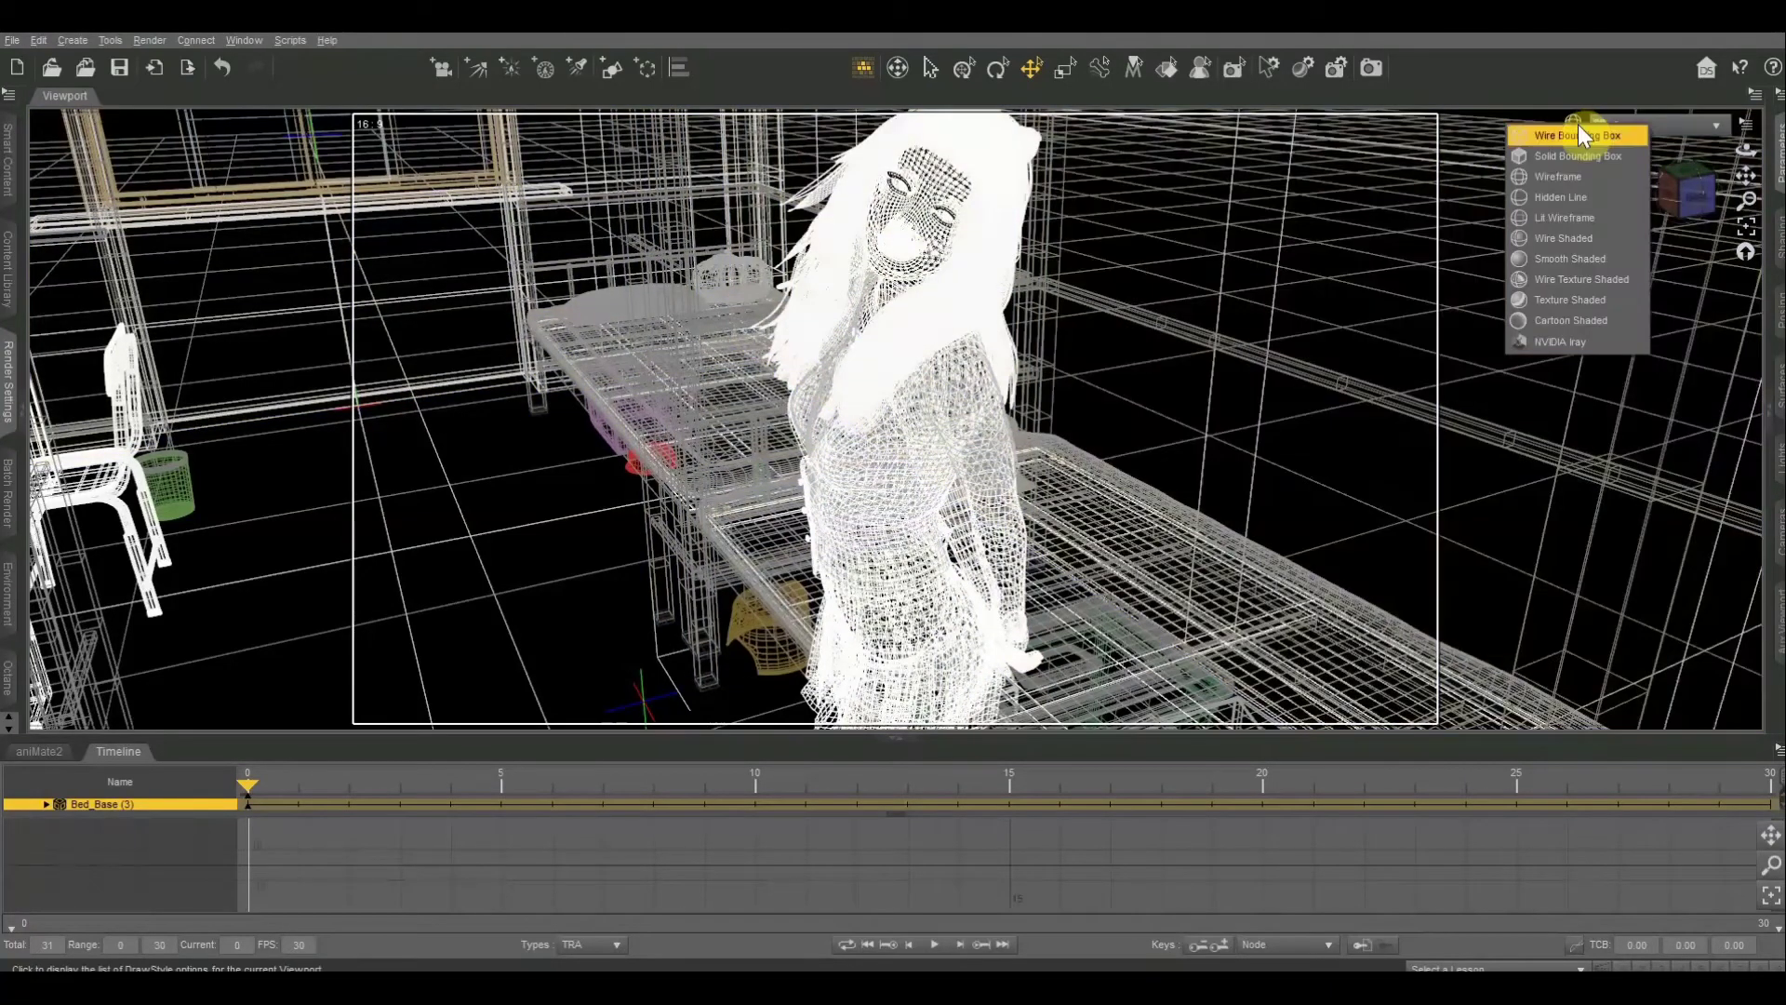
pyautogui.click(1518, 34)
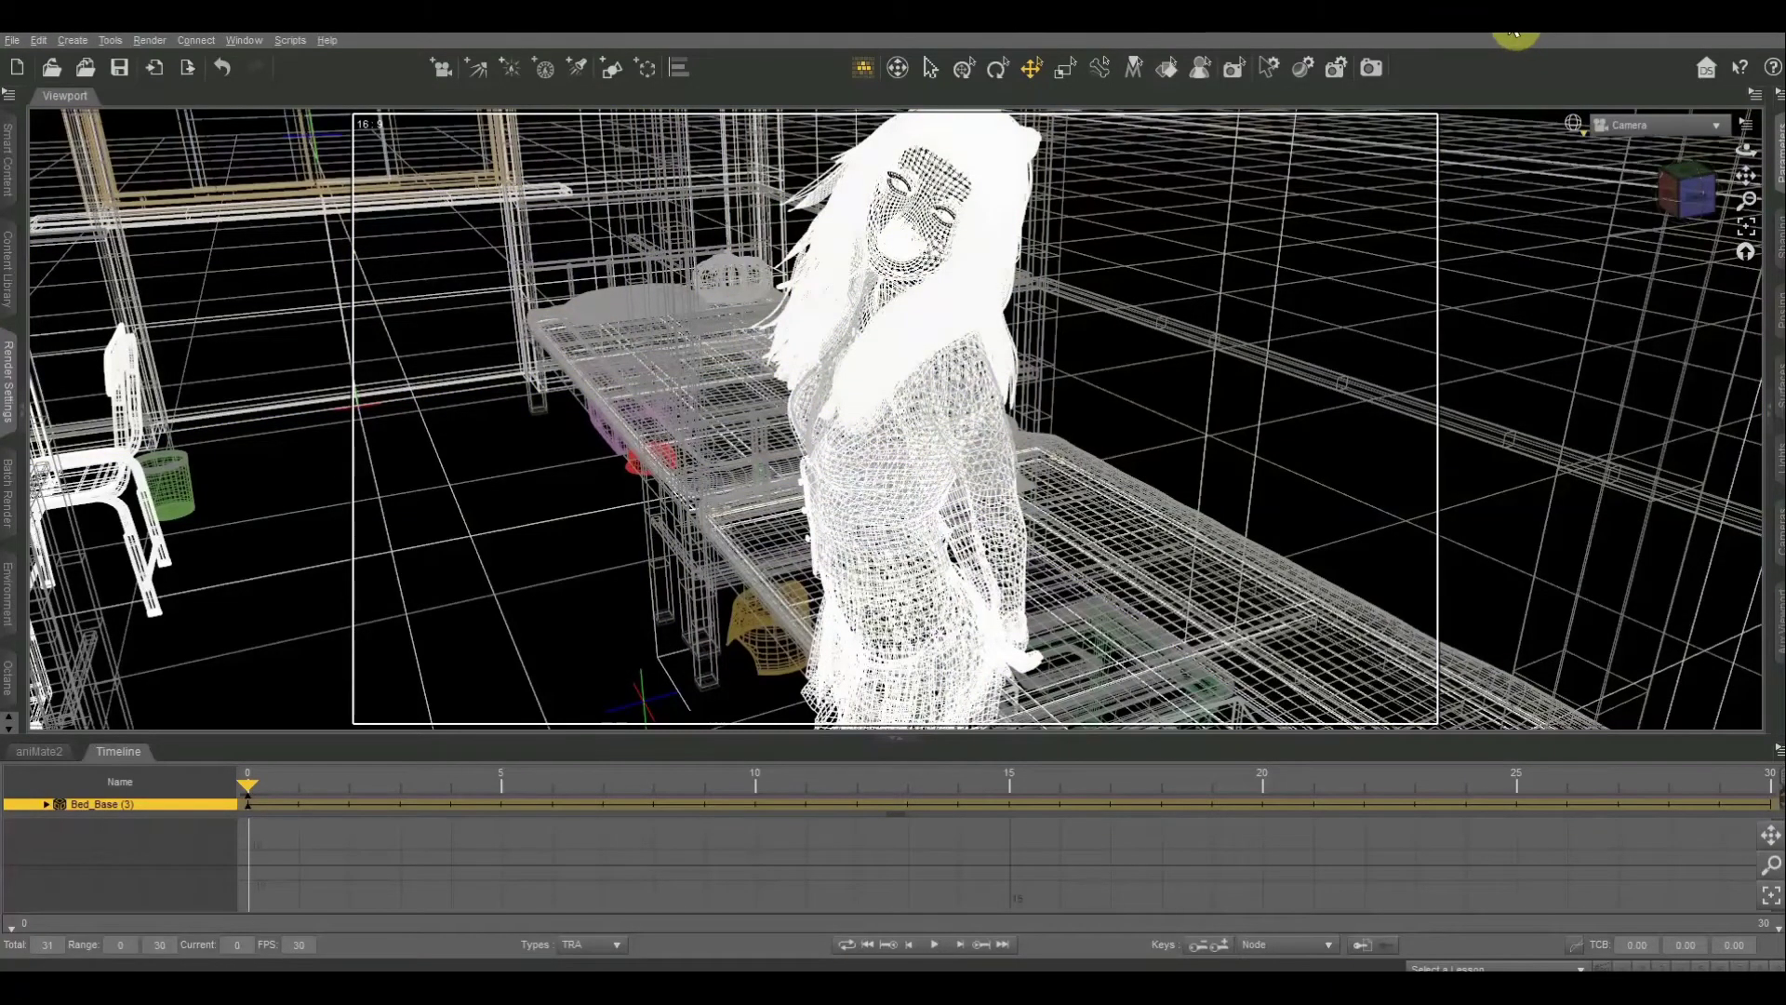
pyautogui.scroll(-2, 1430, 201)
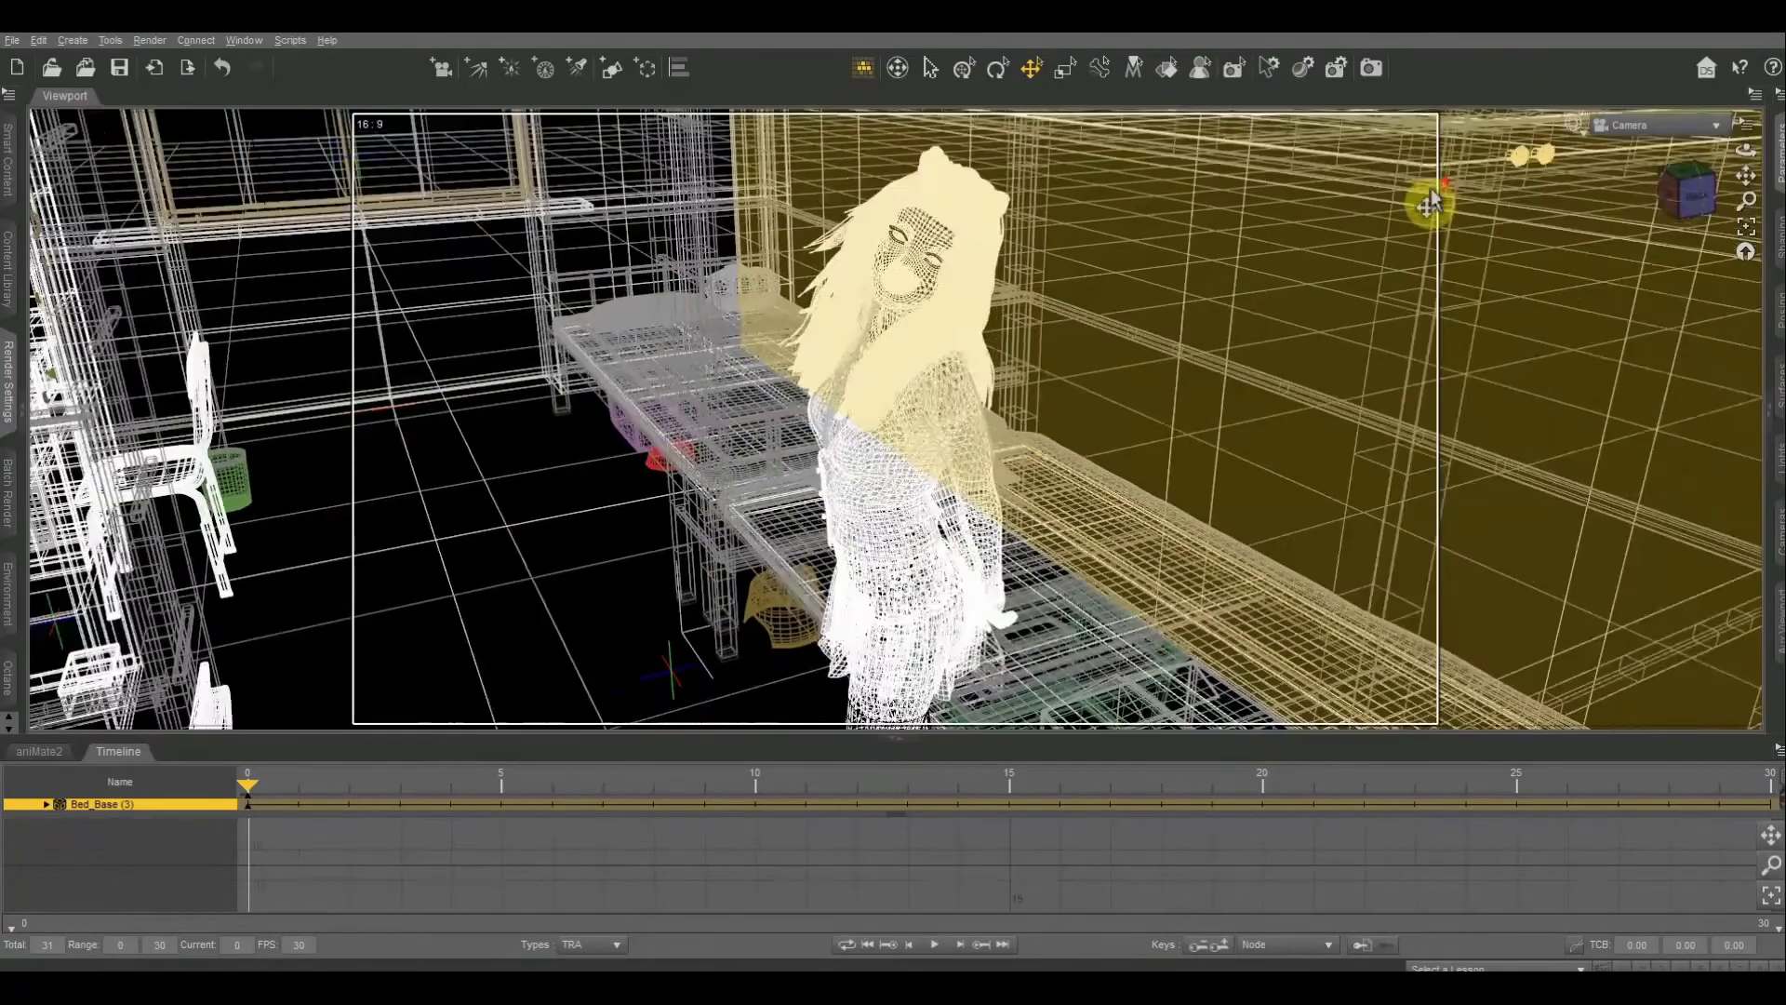
pyautogui.scroll(2, 1430, 200)
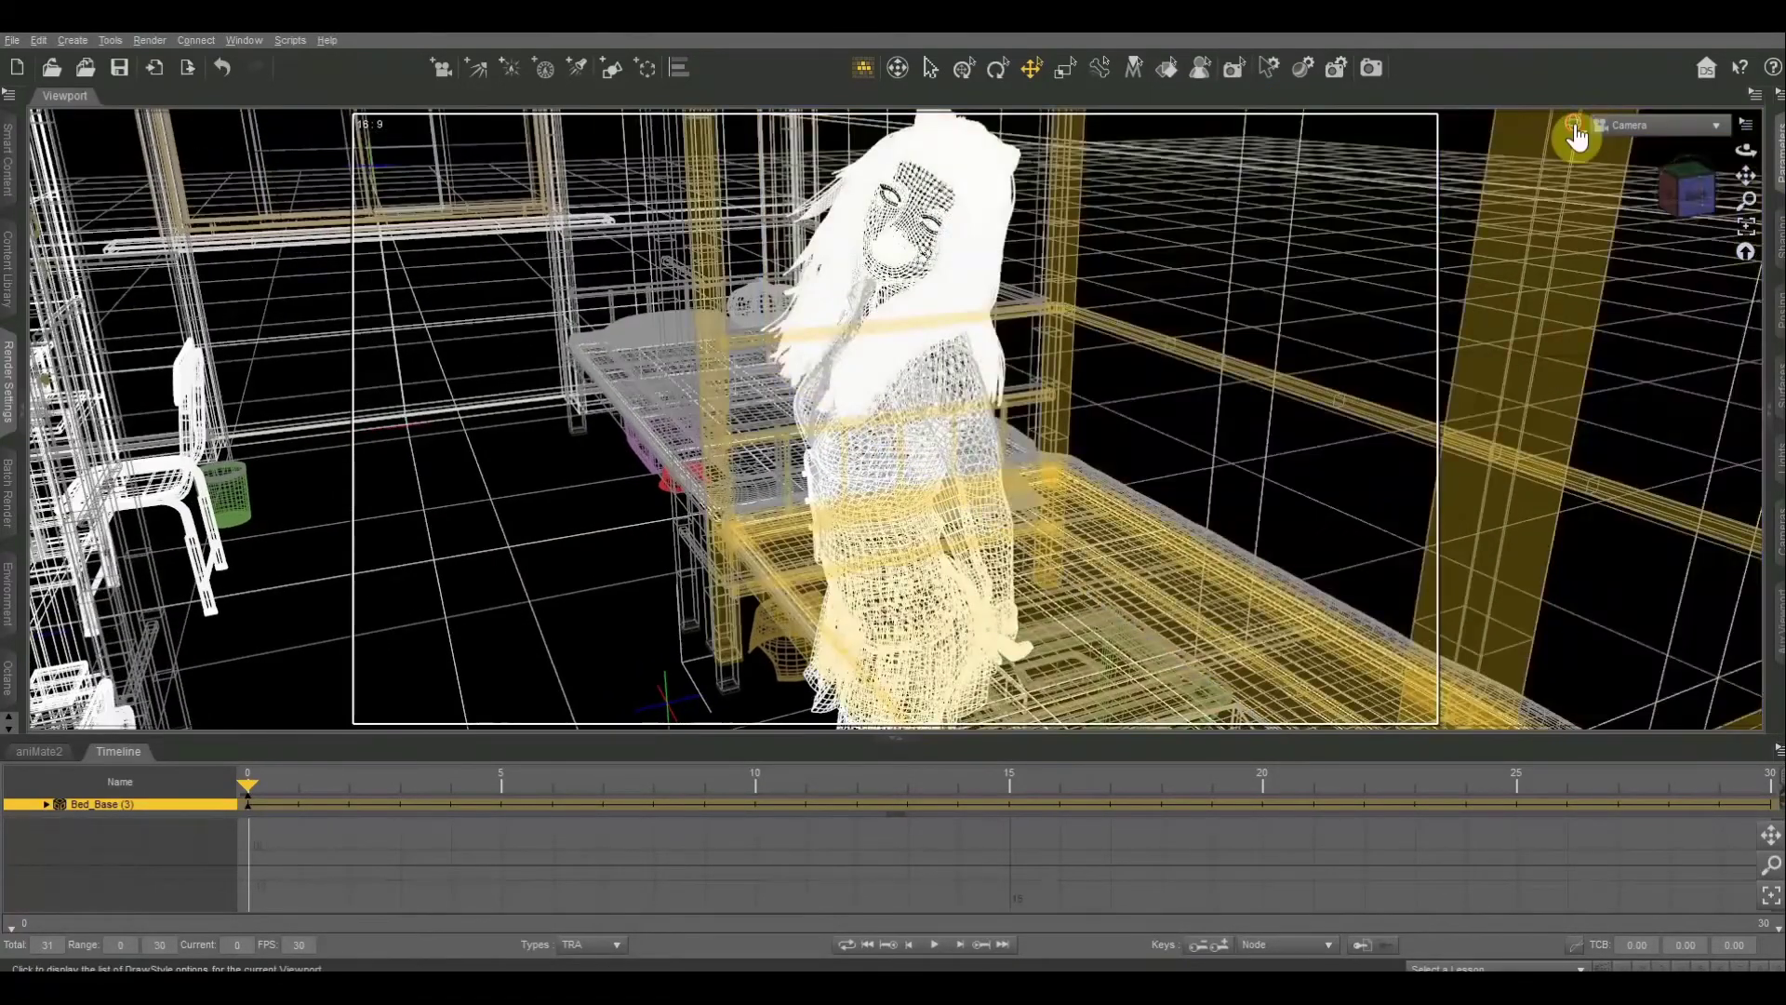
pyautogui.click(1574, 124)
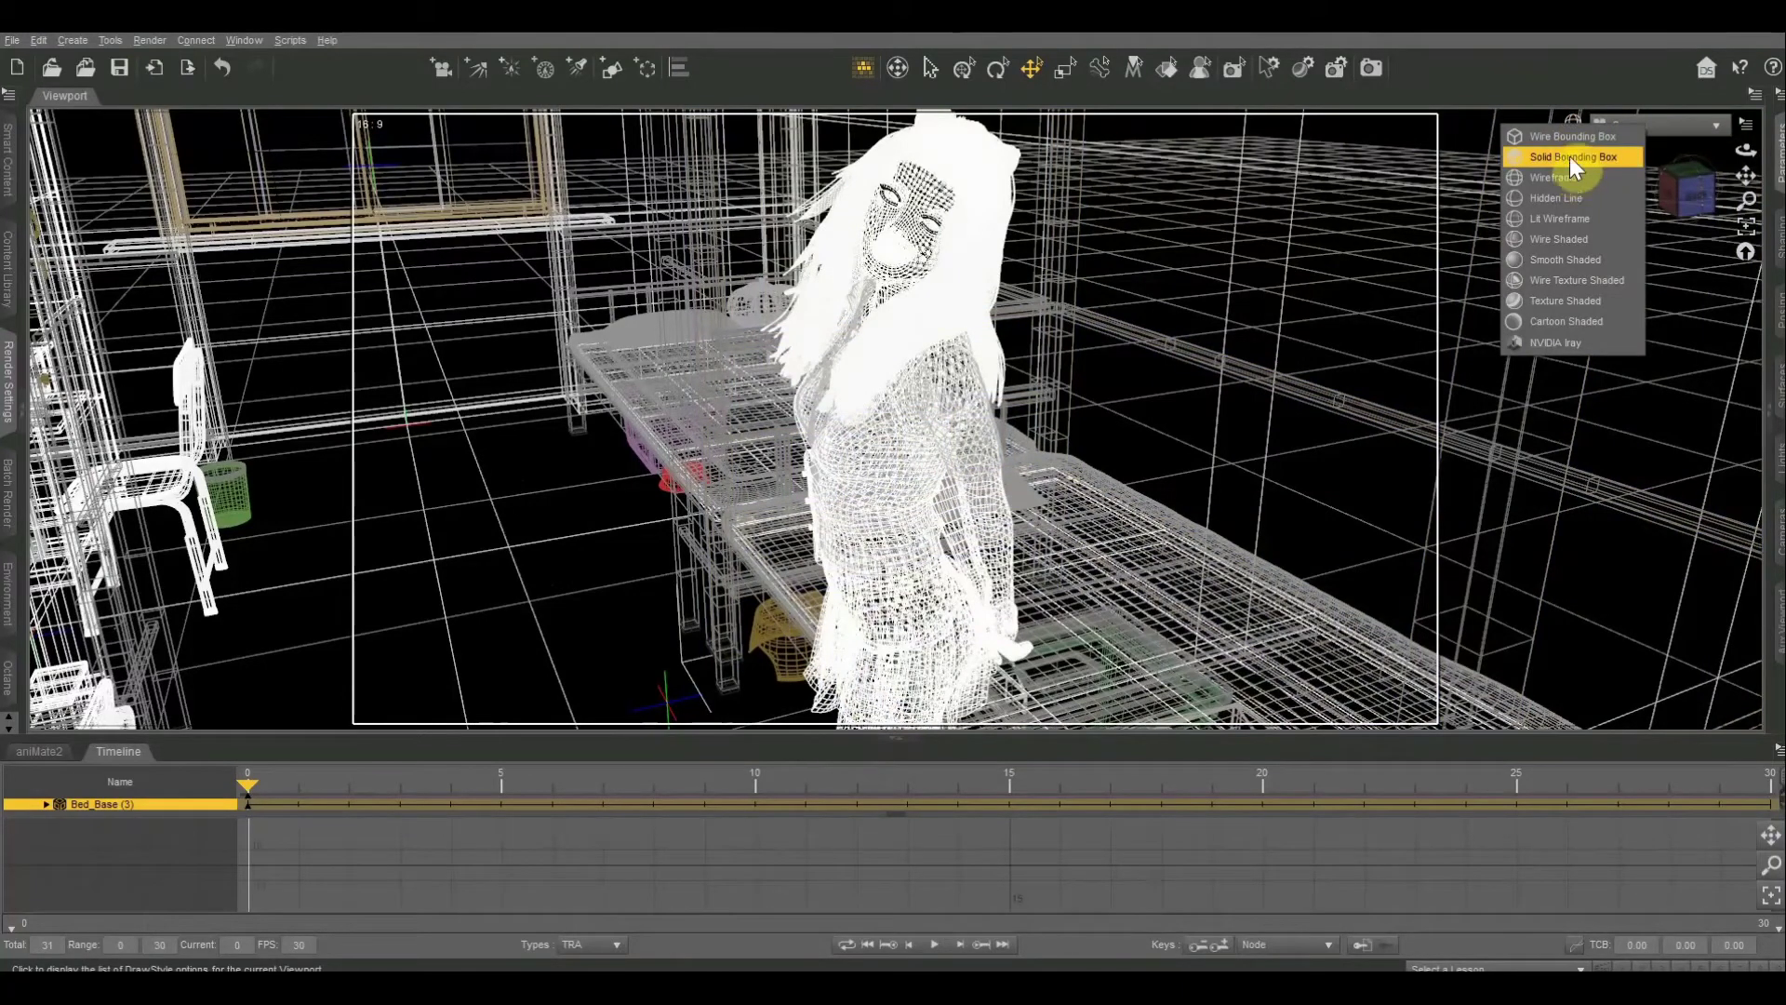
pyautogui.click(1514, 39)
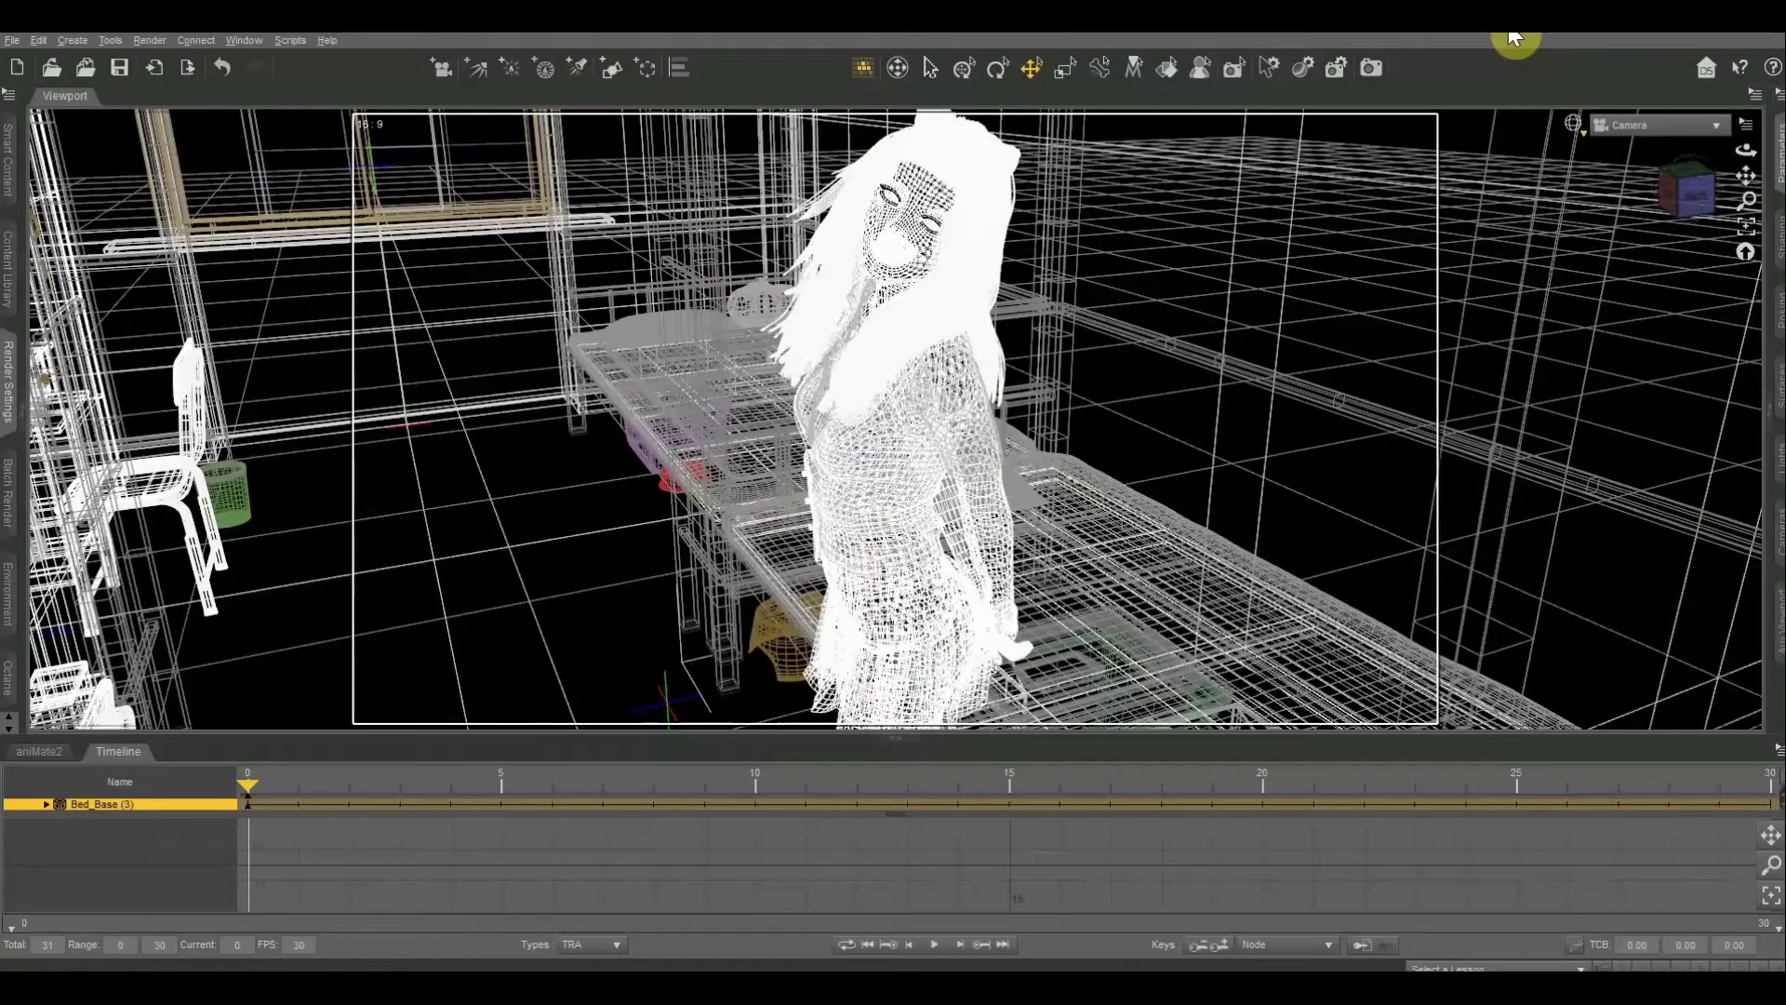
# Step: Set the viewport draw style to Solid Bounding Box and inspect the figure's and room's box shapes at various distances
pyautogui.click(1574, 125)
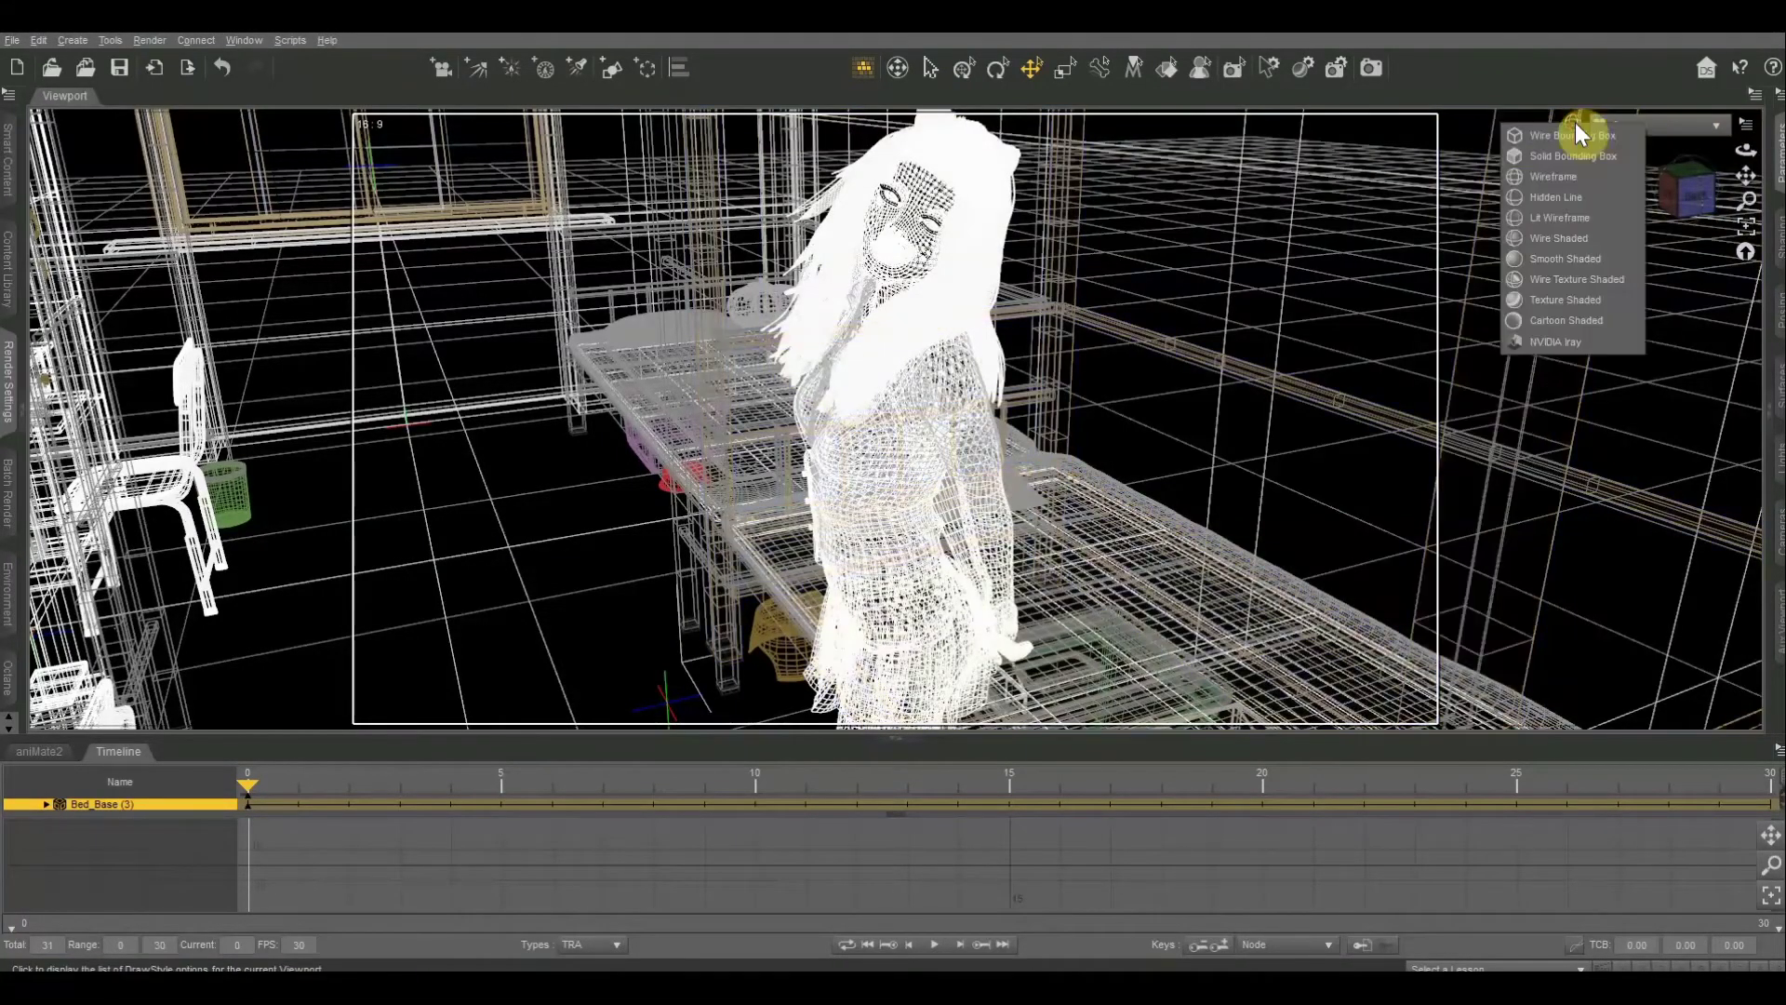
pyautogui.click(1565, 155)
pyautogui.scroll(5, 1316, 188)
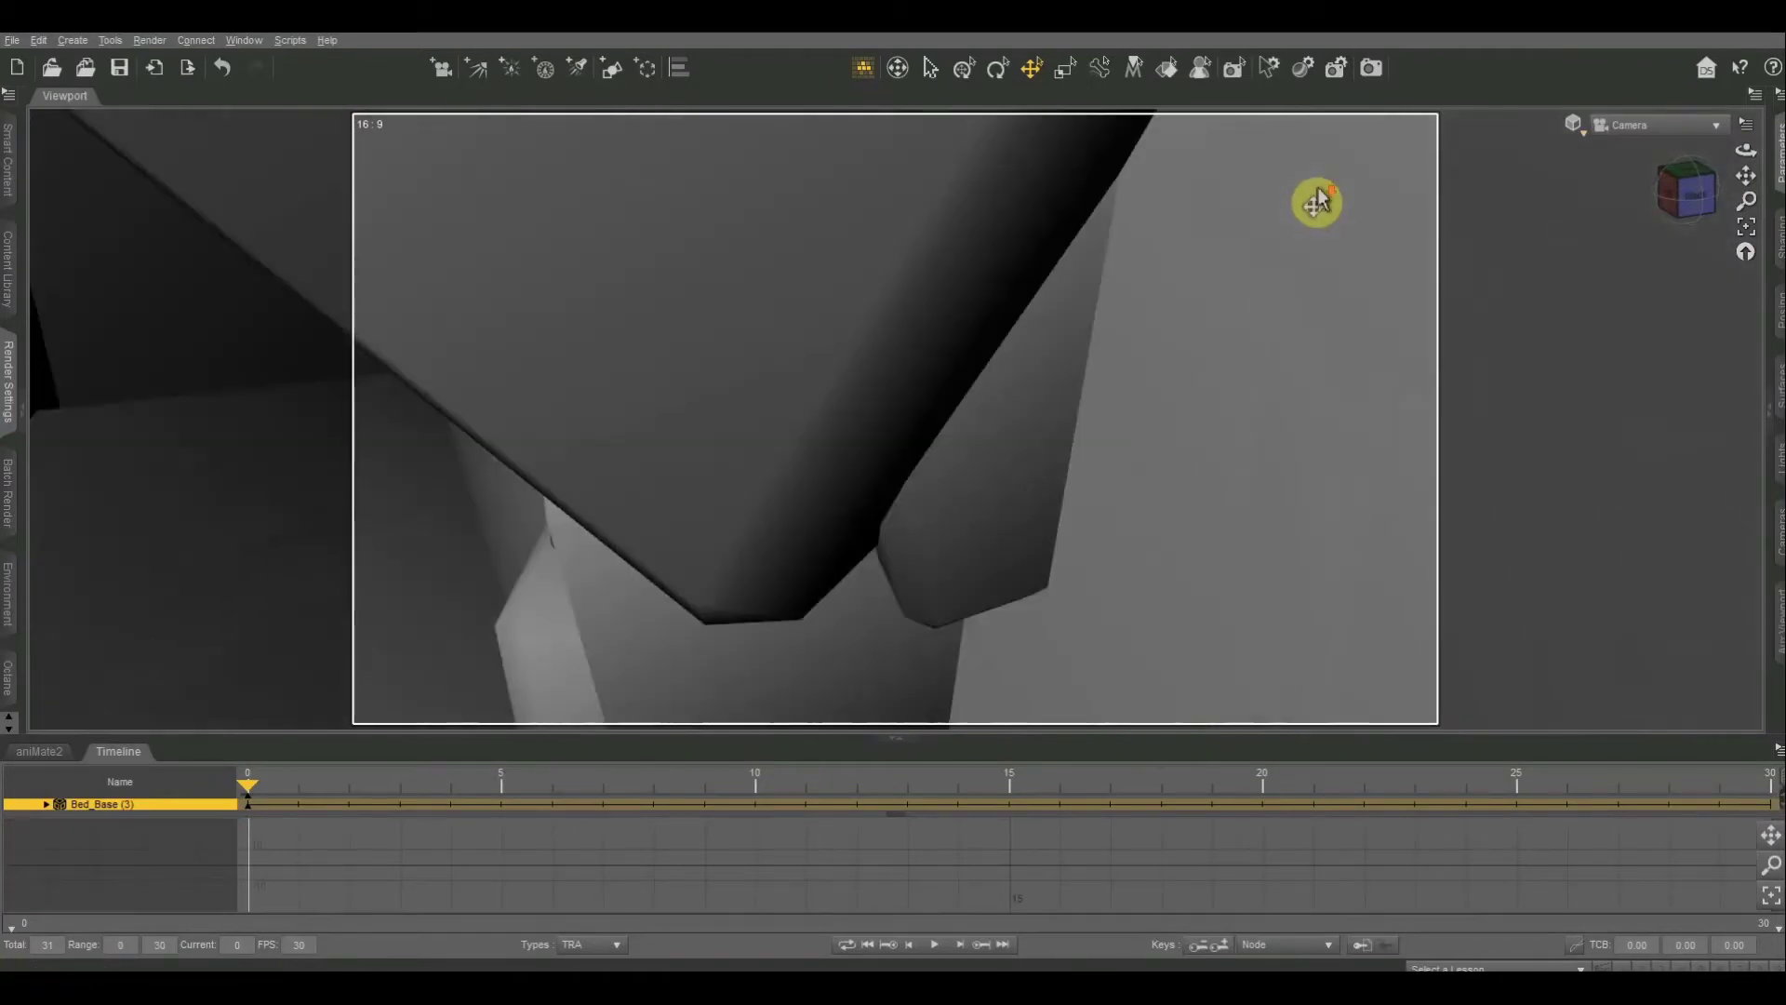
pyautogui.scroll(6, 1317, 187)
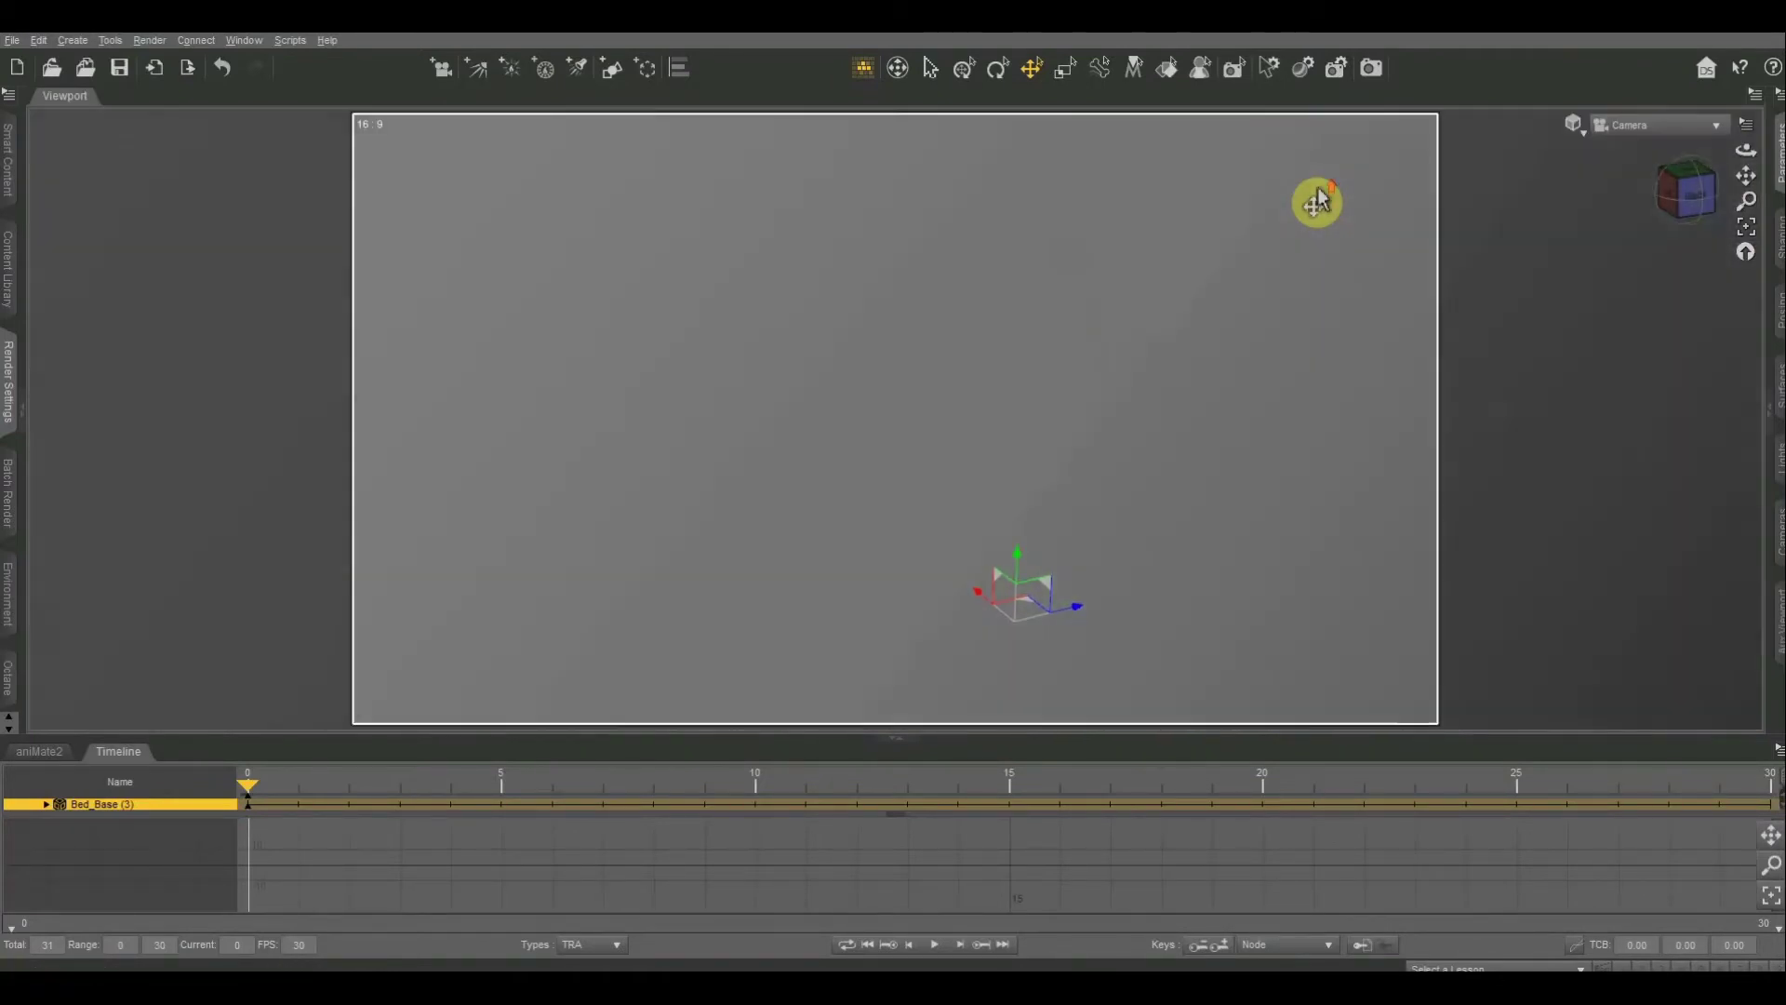
pyautogui.scroll(-6, 1317, 187)
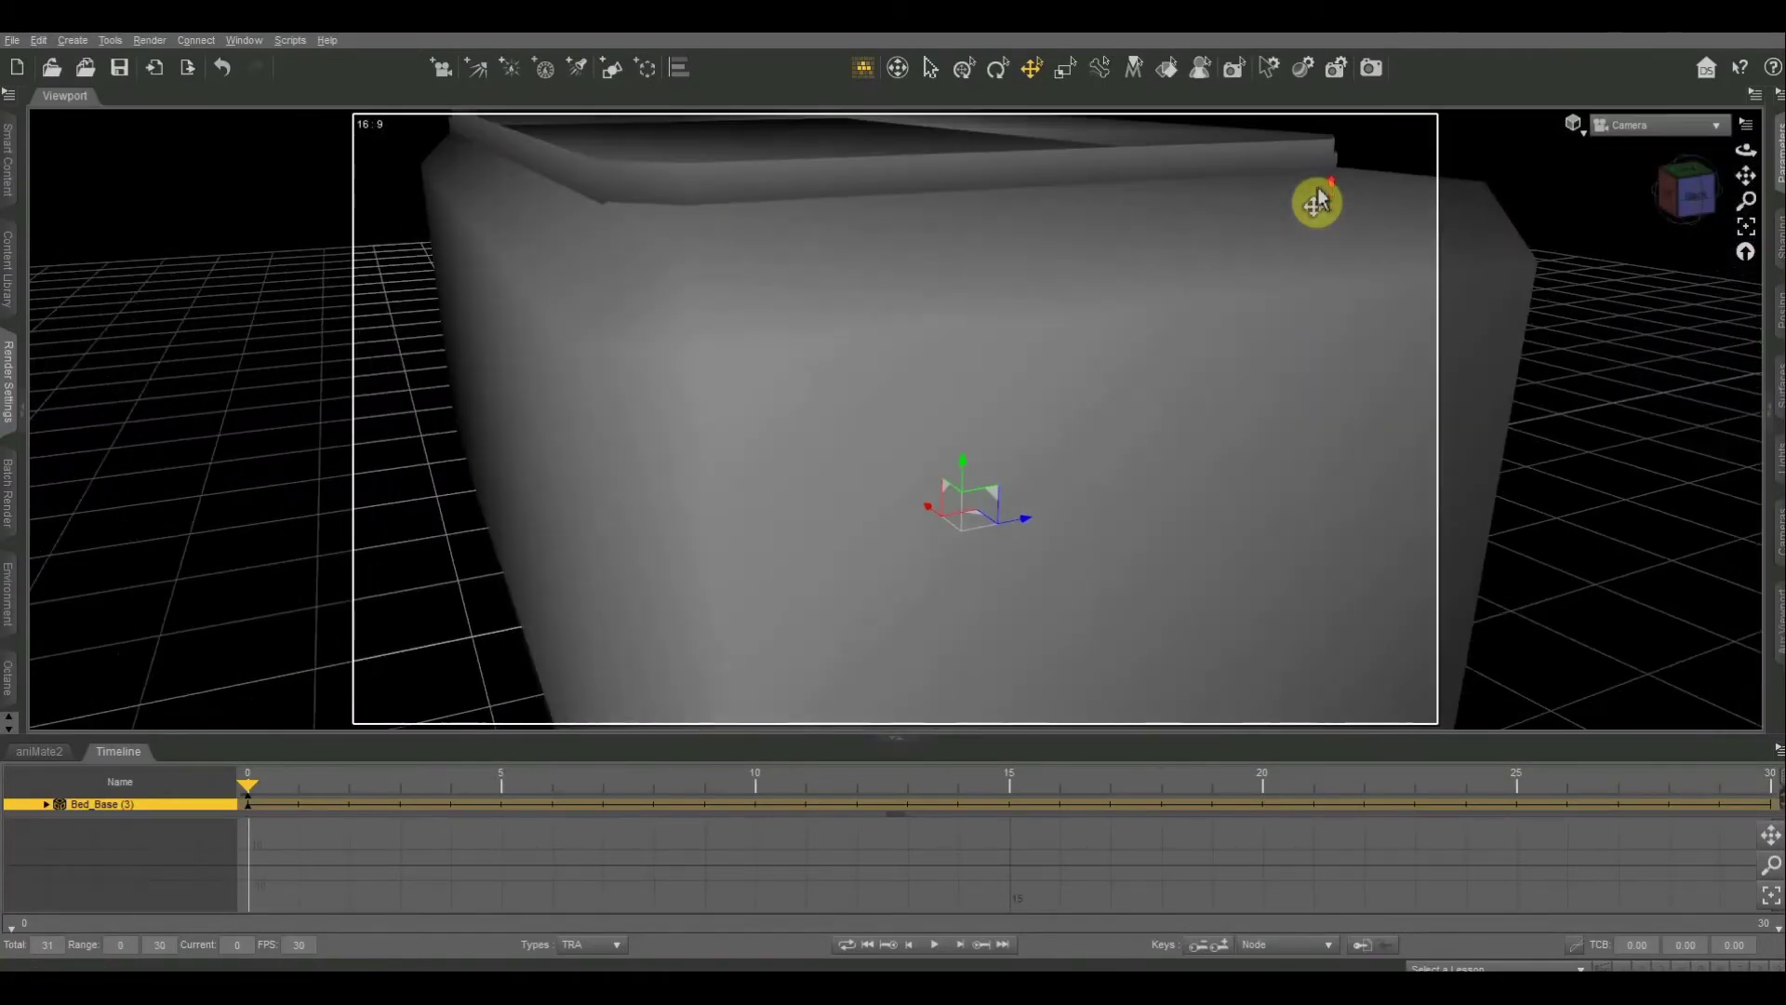
pyautogui.scroll(6, 1318, 197)
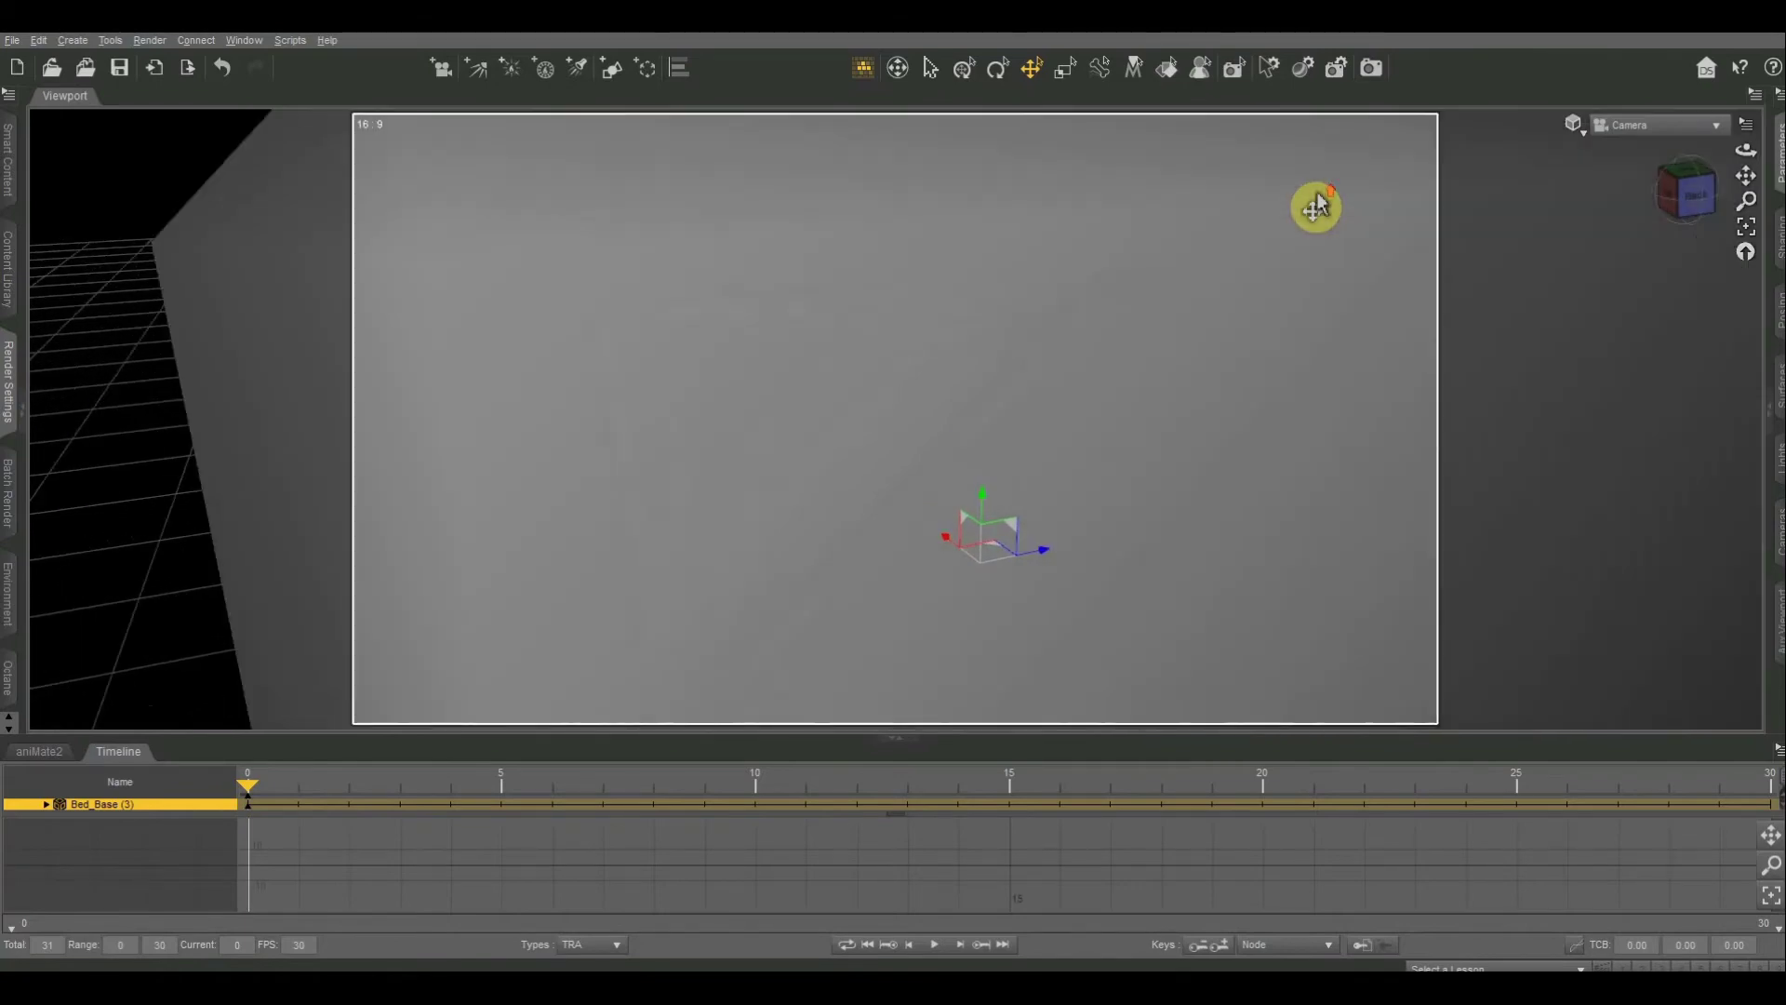
pyautogui.scroll(-4, 1318, 207)
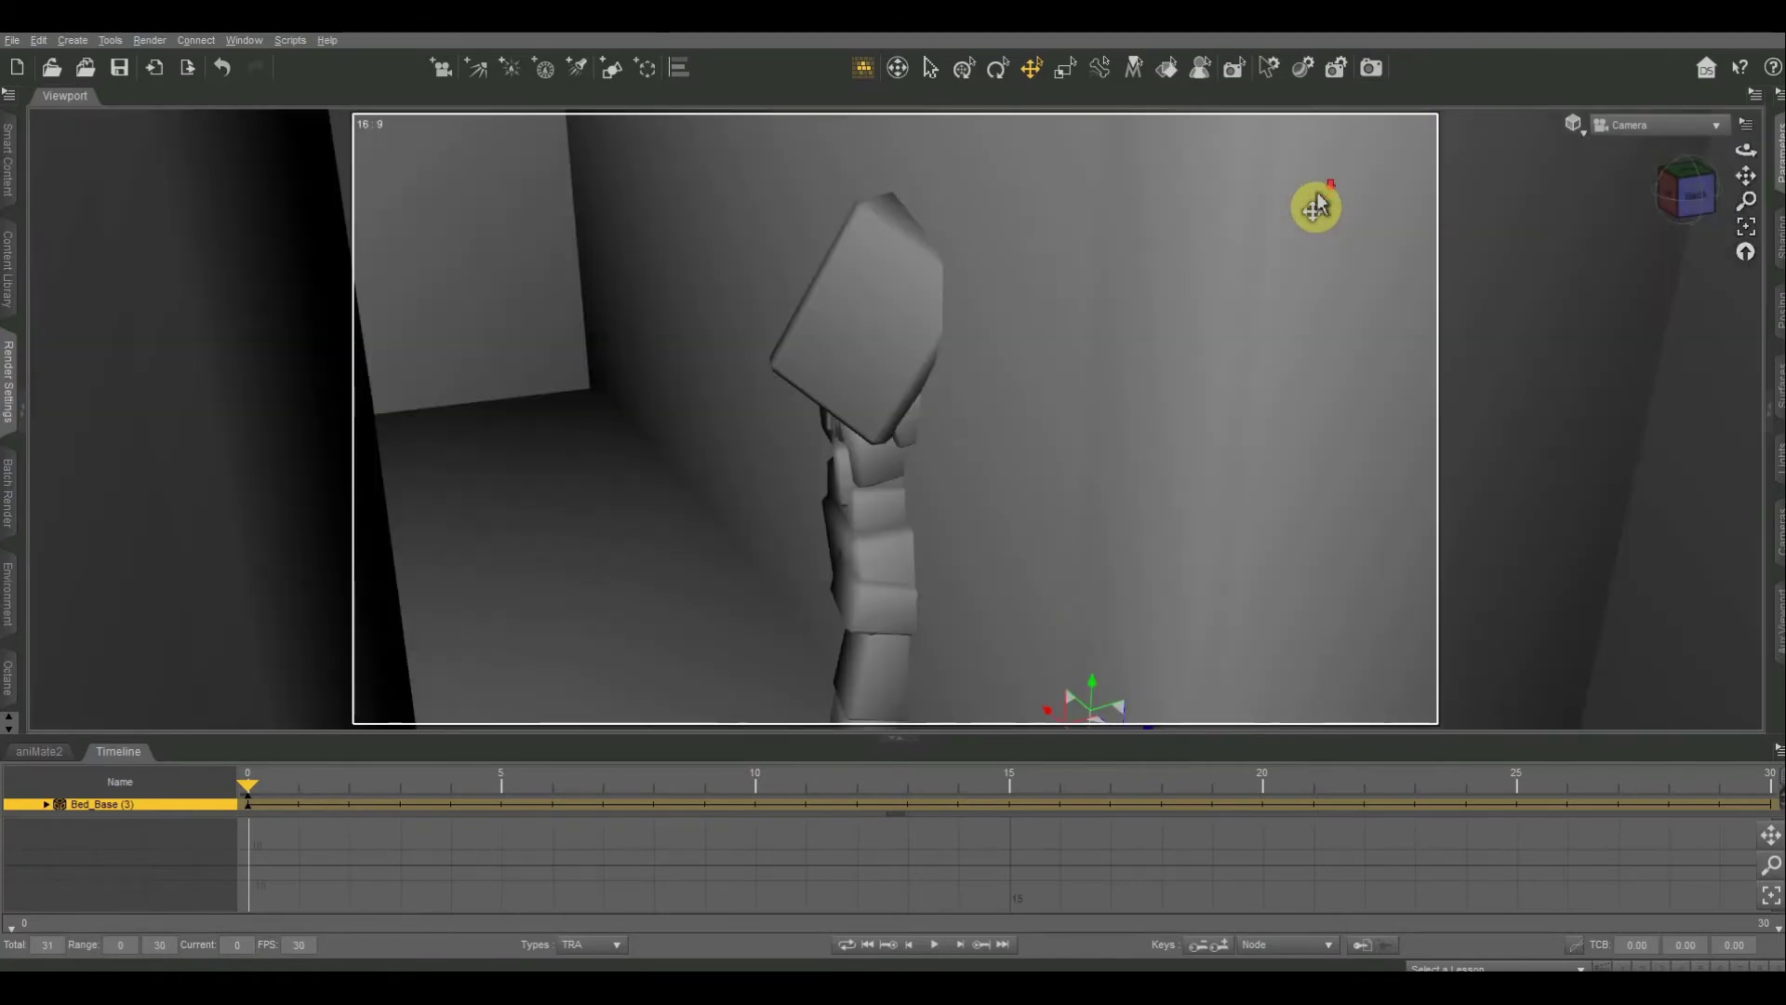
pyautogui.scroll(3, 1317, 204)
pyautogui.scroll(-3, 1317, 204)
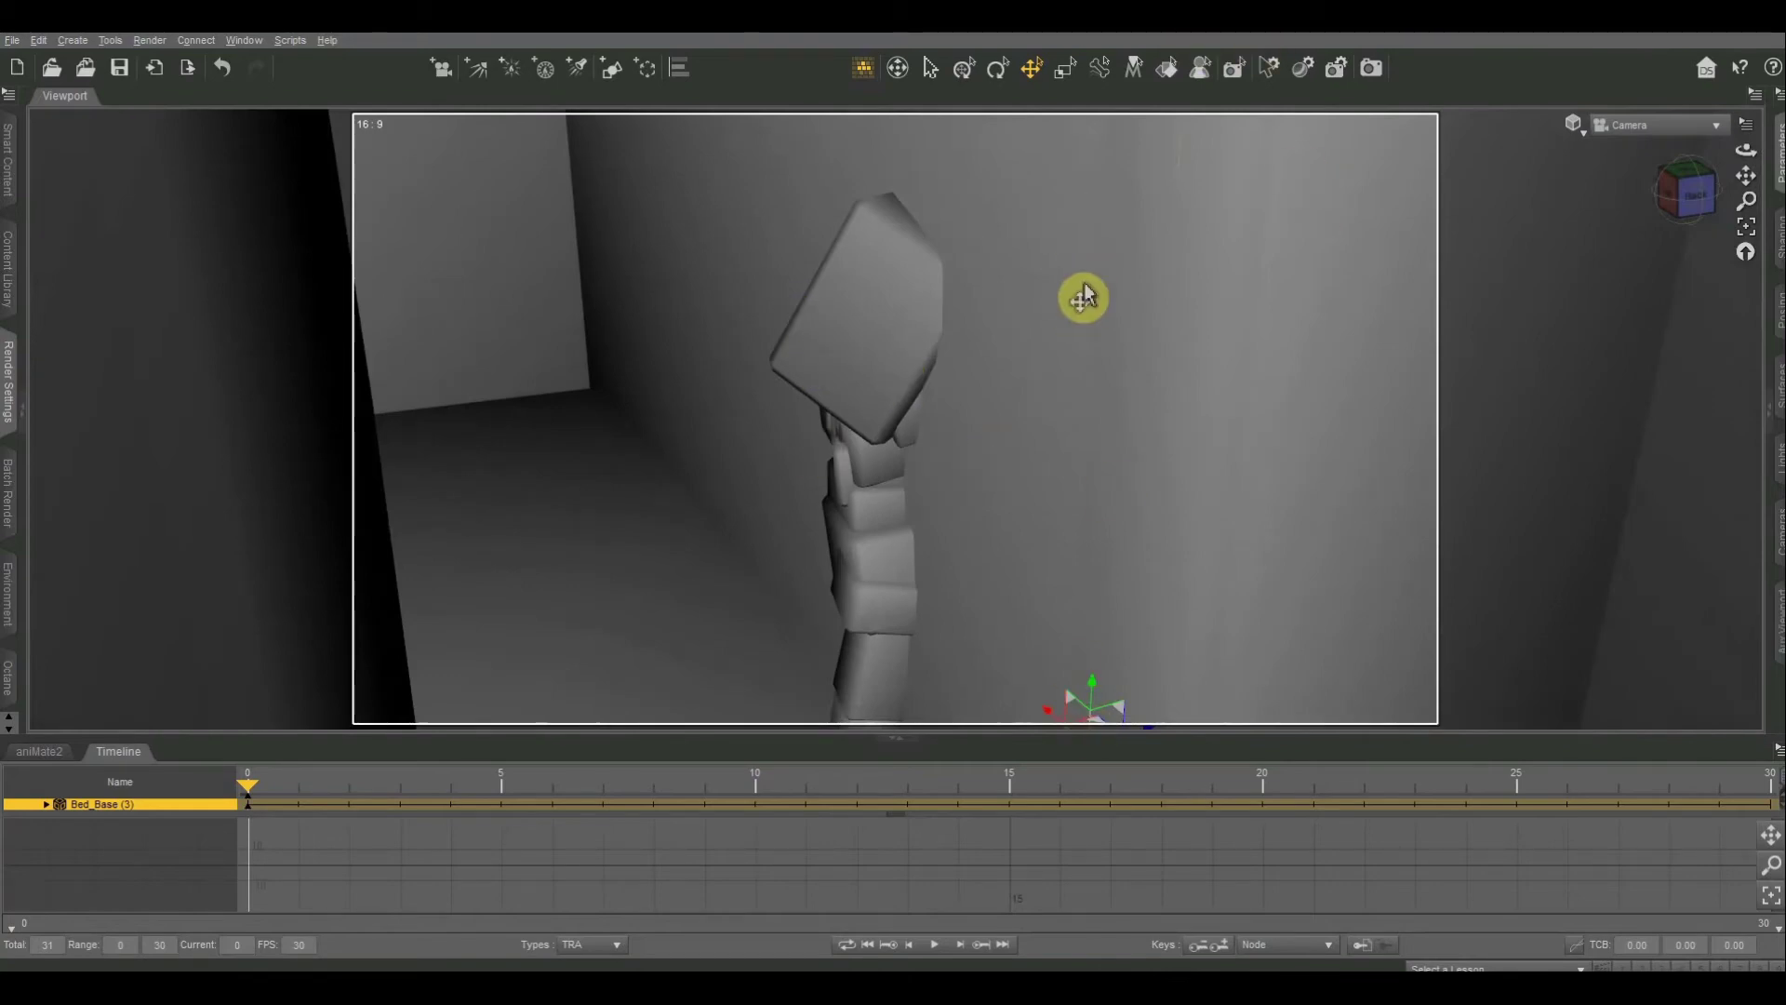
# Step: Set the viewport draw style to Wire Bounding Box and view the scene's box corner outlines nearer and farther away
pyautogui.click(1573, 124)
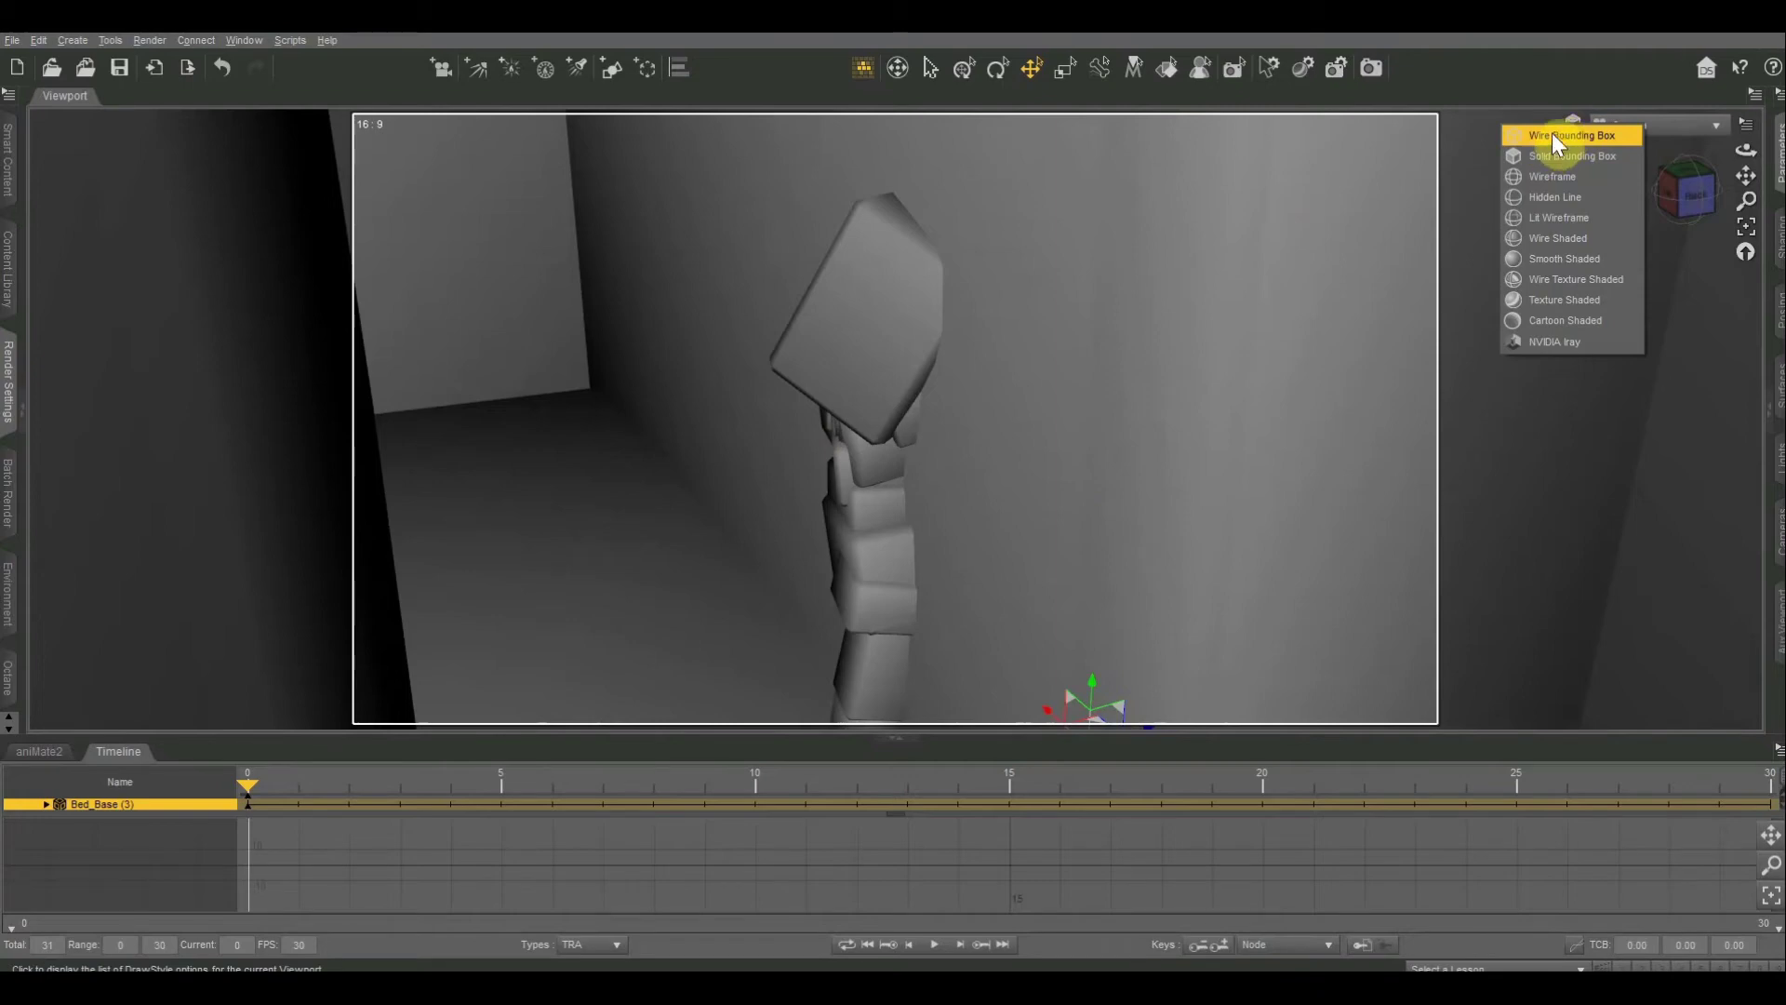
pyautogui.click(1542, 135)
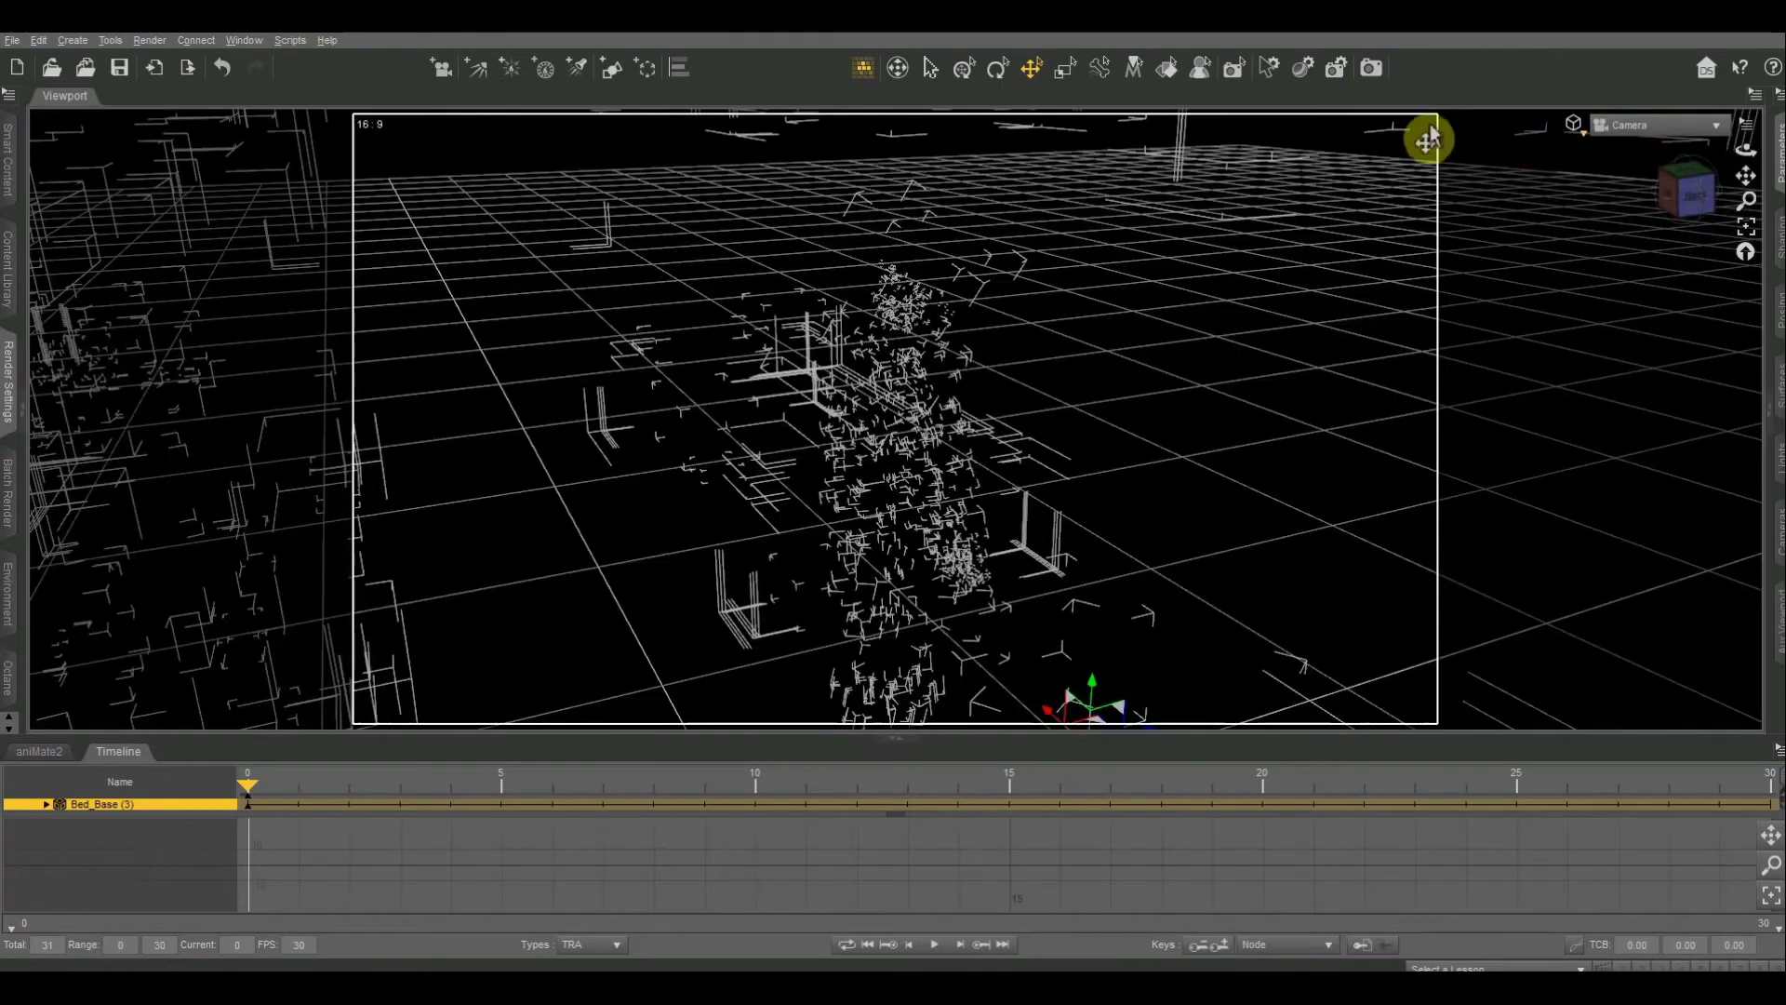
pyautogui.scroll(5, 1070, 204)
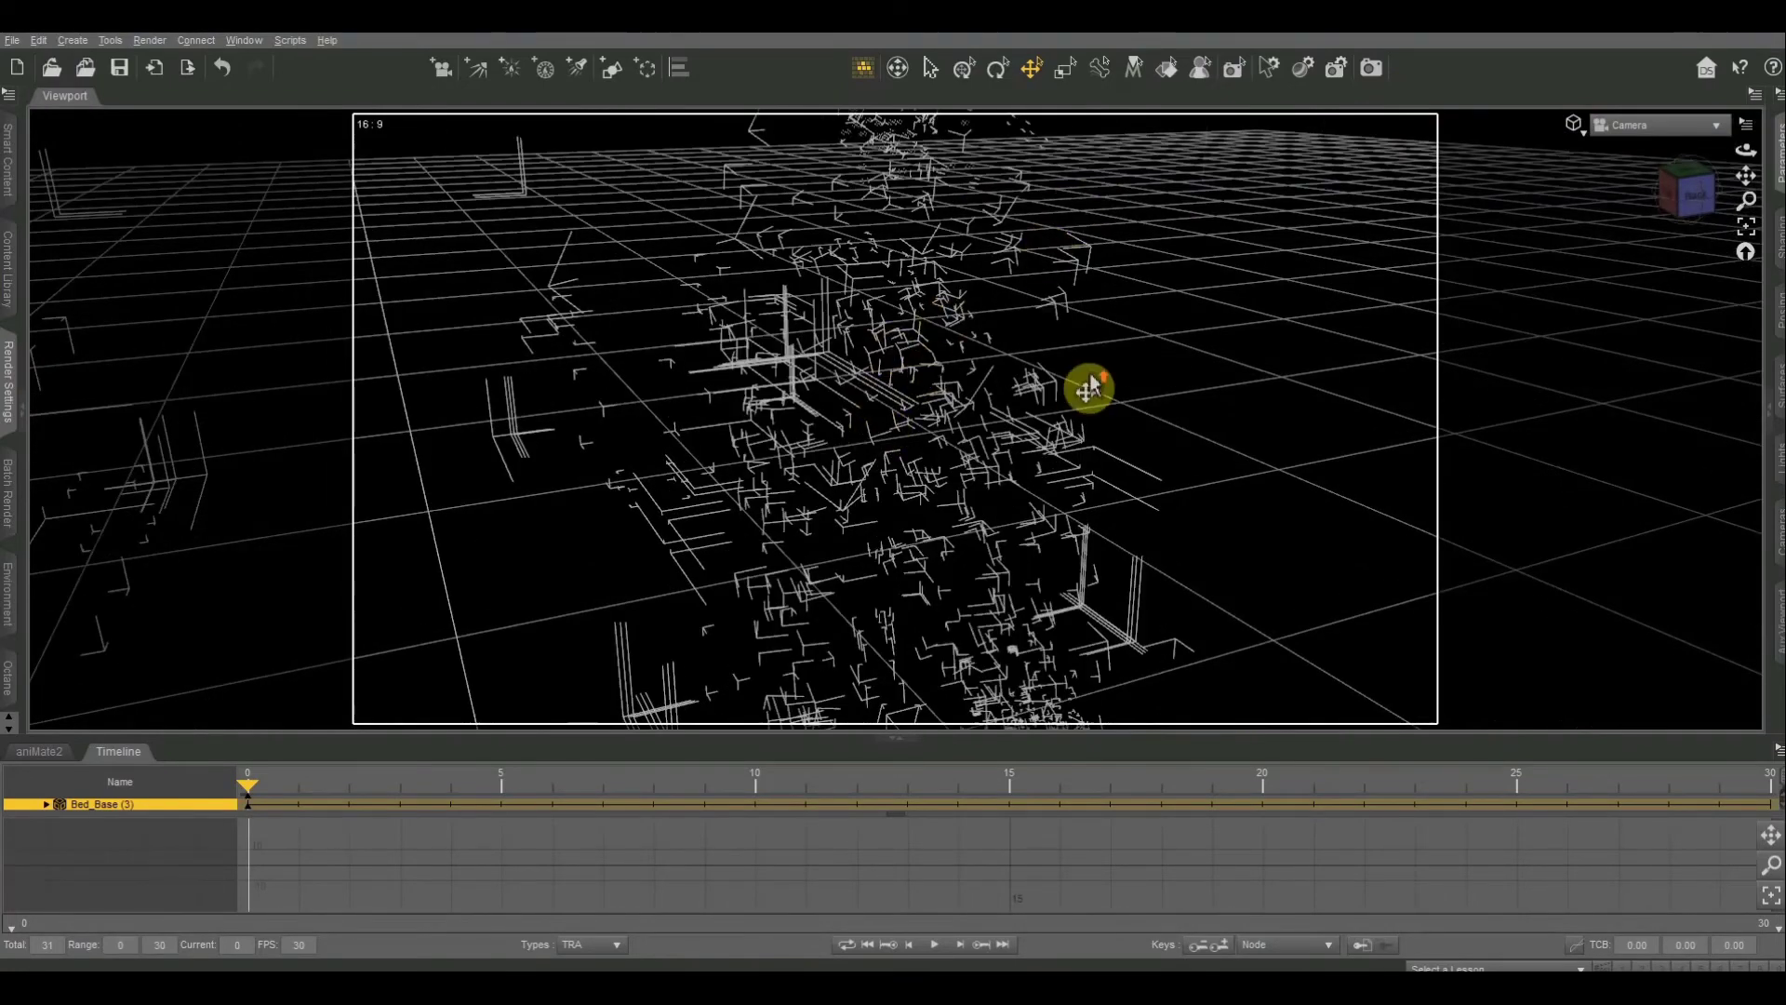
pyautogui.scroll(-5, 1090, 372)
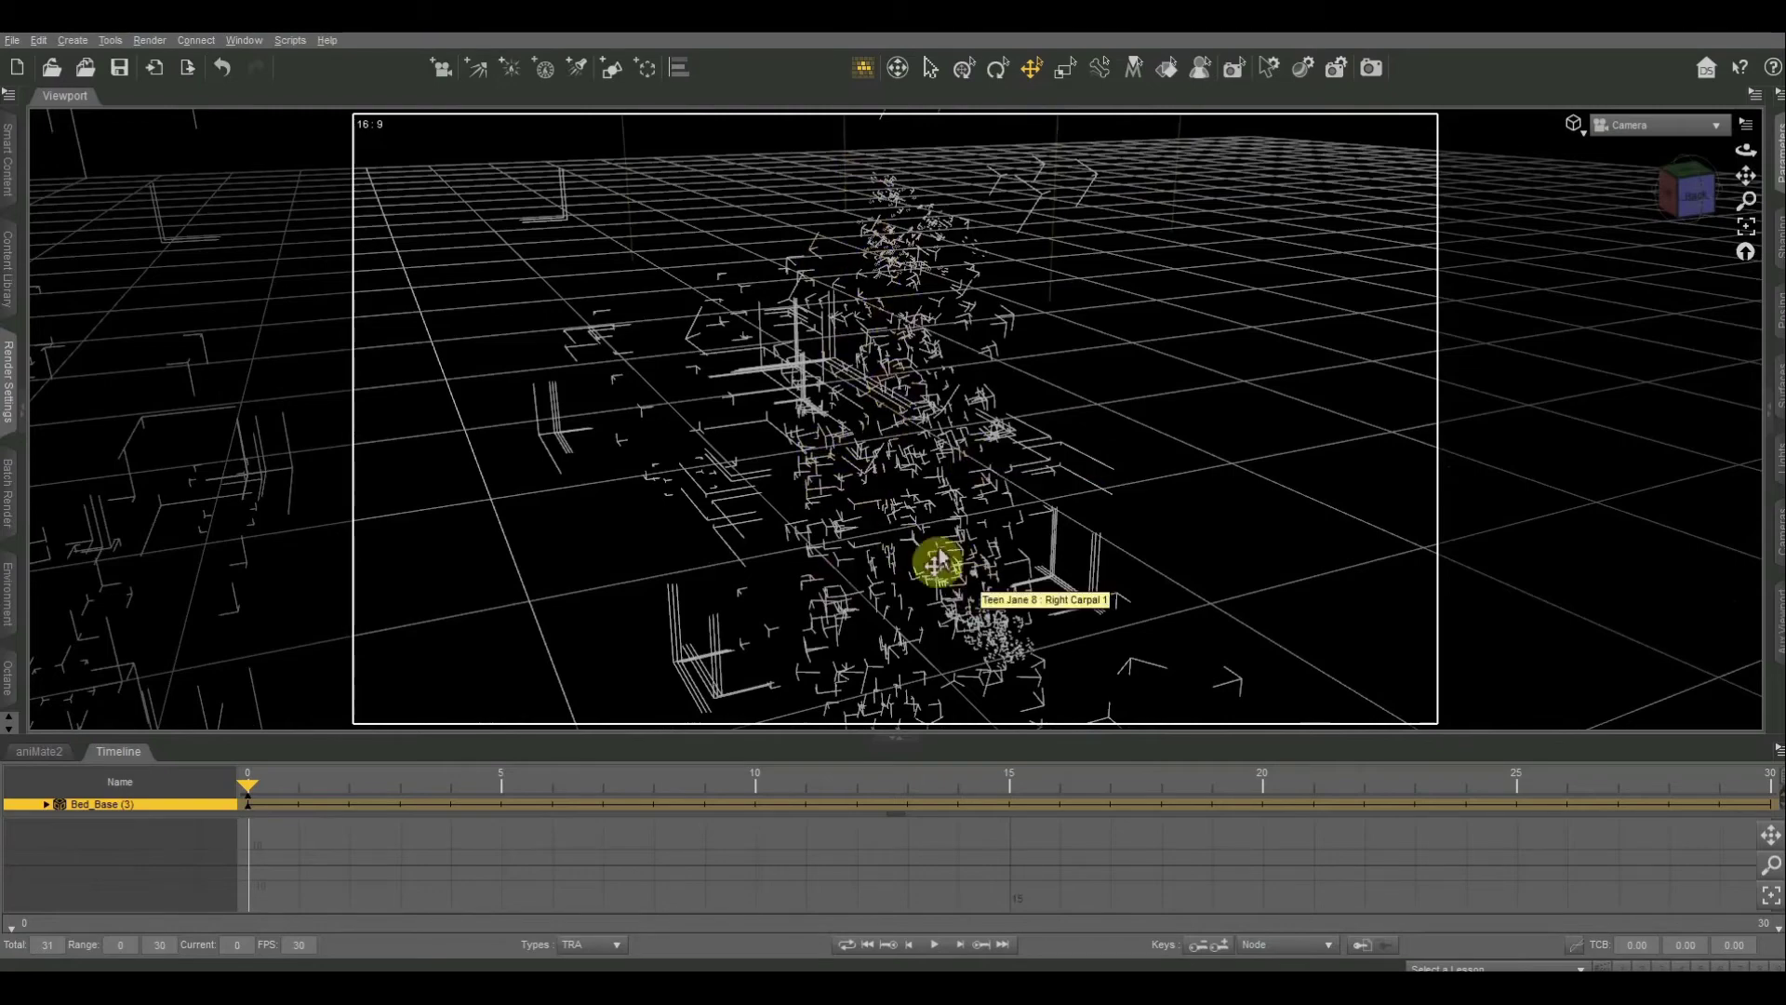
# Step: Examine the scene's wire bounding box outlines at different distances and from several angles around the figure
pyautogui.scroll(3, 980, 511)
pyautogui.scroll(-4, 980, 512)
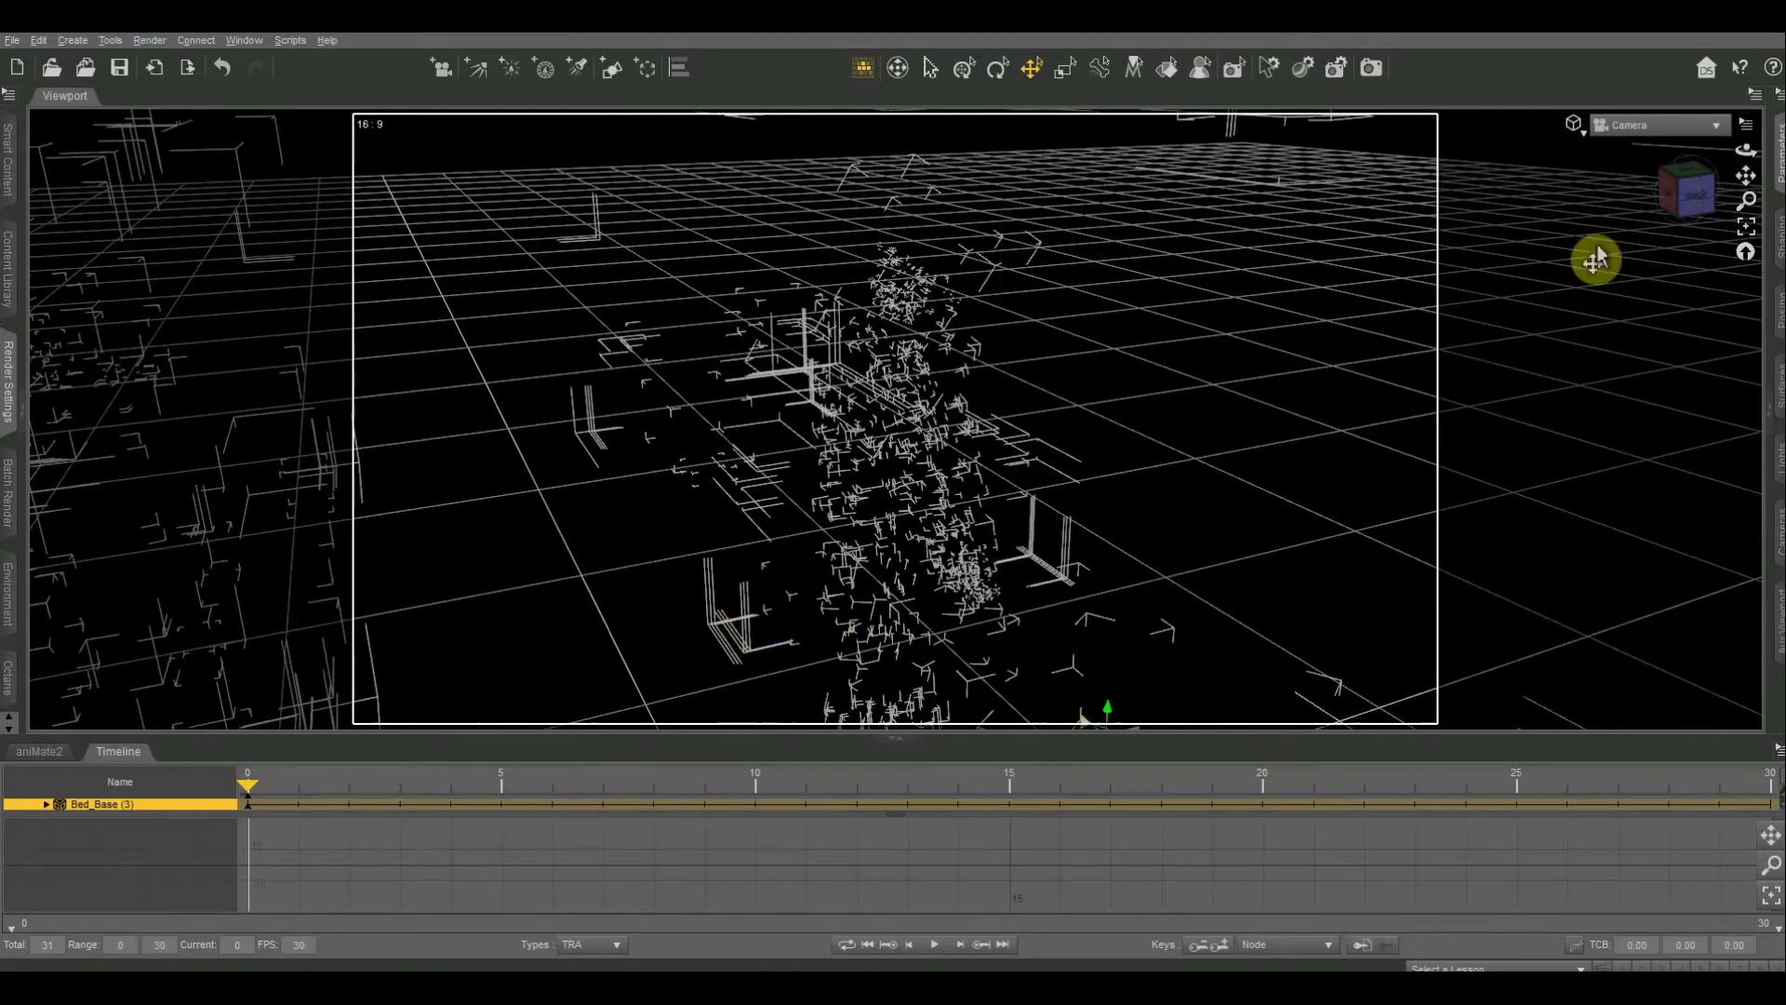
pyautogui.click(1689, 181)
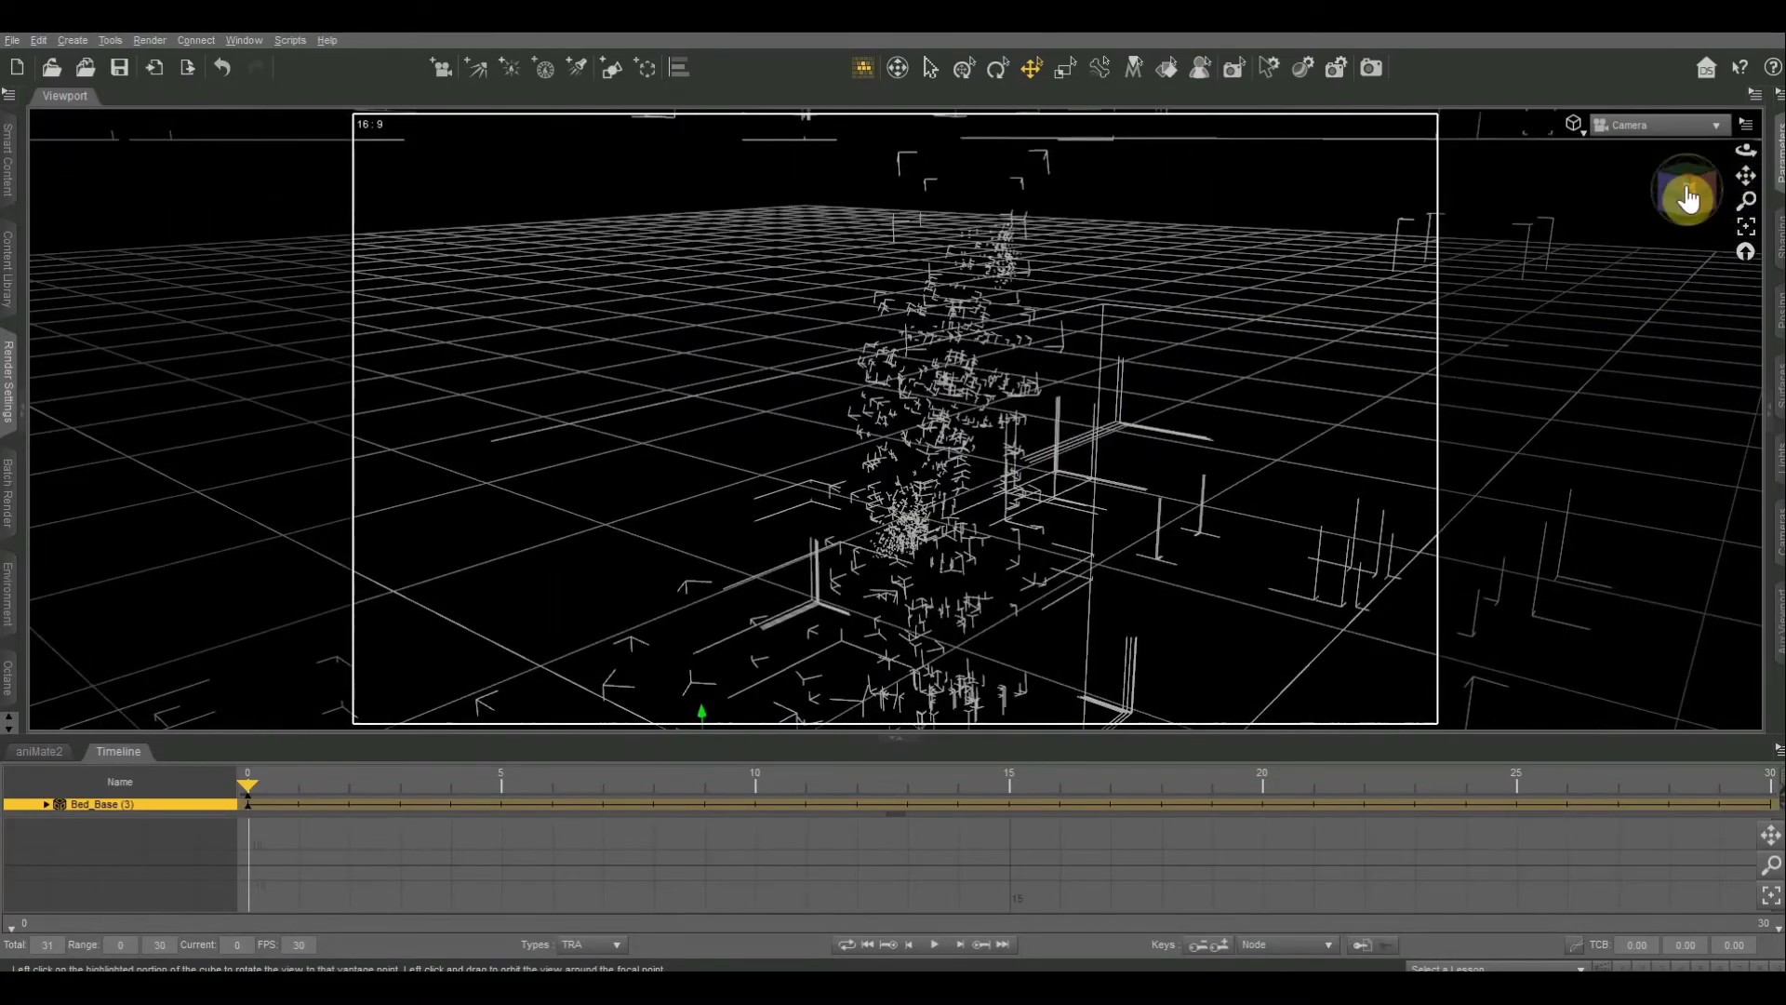
pyautogui.click(1343, 487)
pyautogui.click(1687, 194)
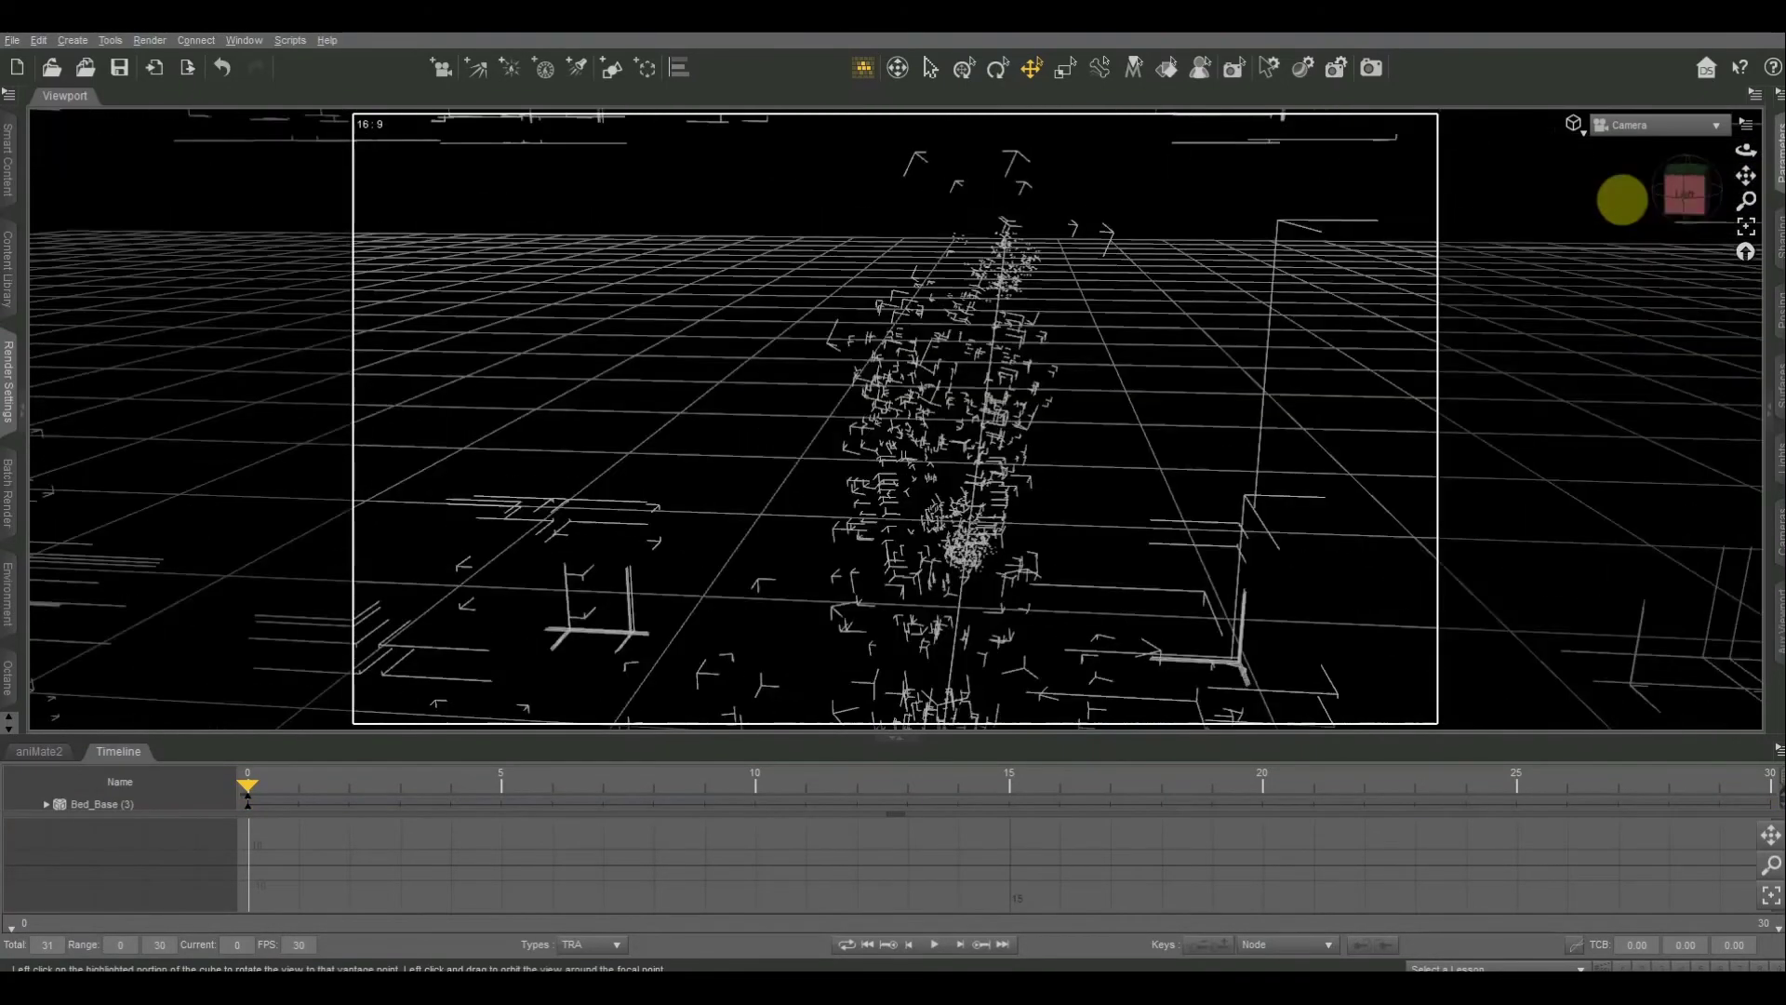
pyautogui.moveTo(1622, 199); pyautogui.dragTo(1681, 214)
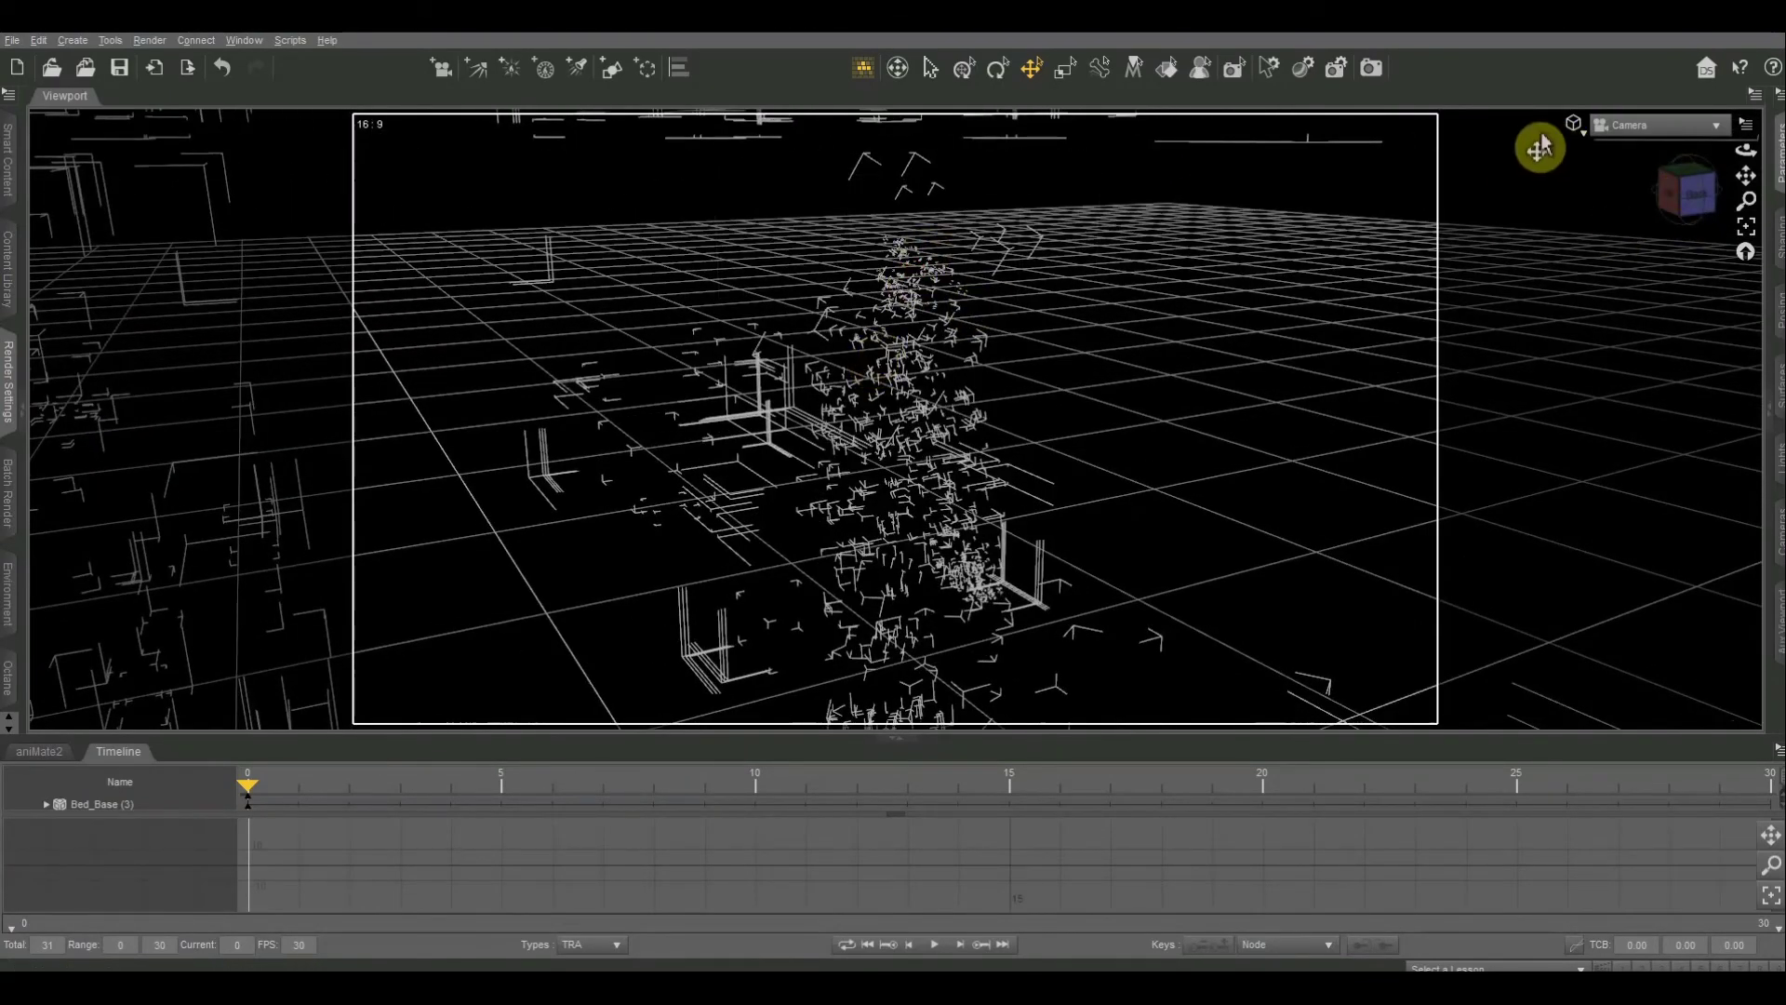
# Step: Set the viewport draw style to Texture Shaded and select the Teen Jane 8 figure, framing more of its legs
pyautogui.click(1573, 124)
pyautogui.click(1572, 320)
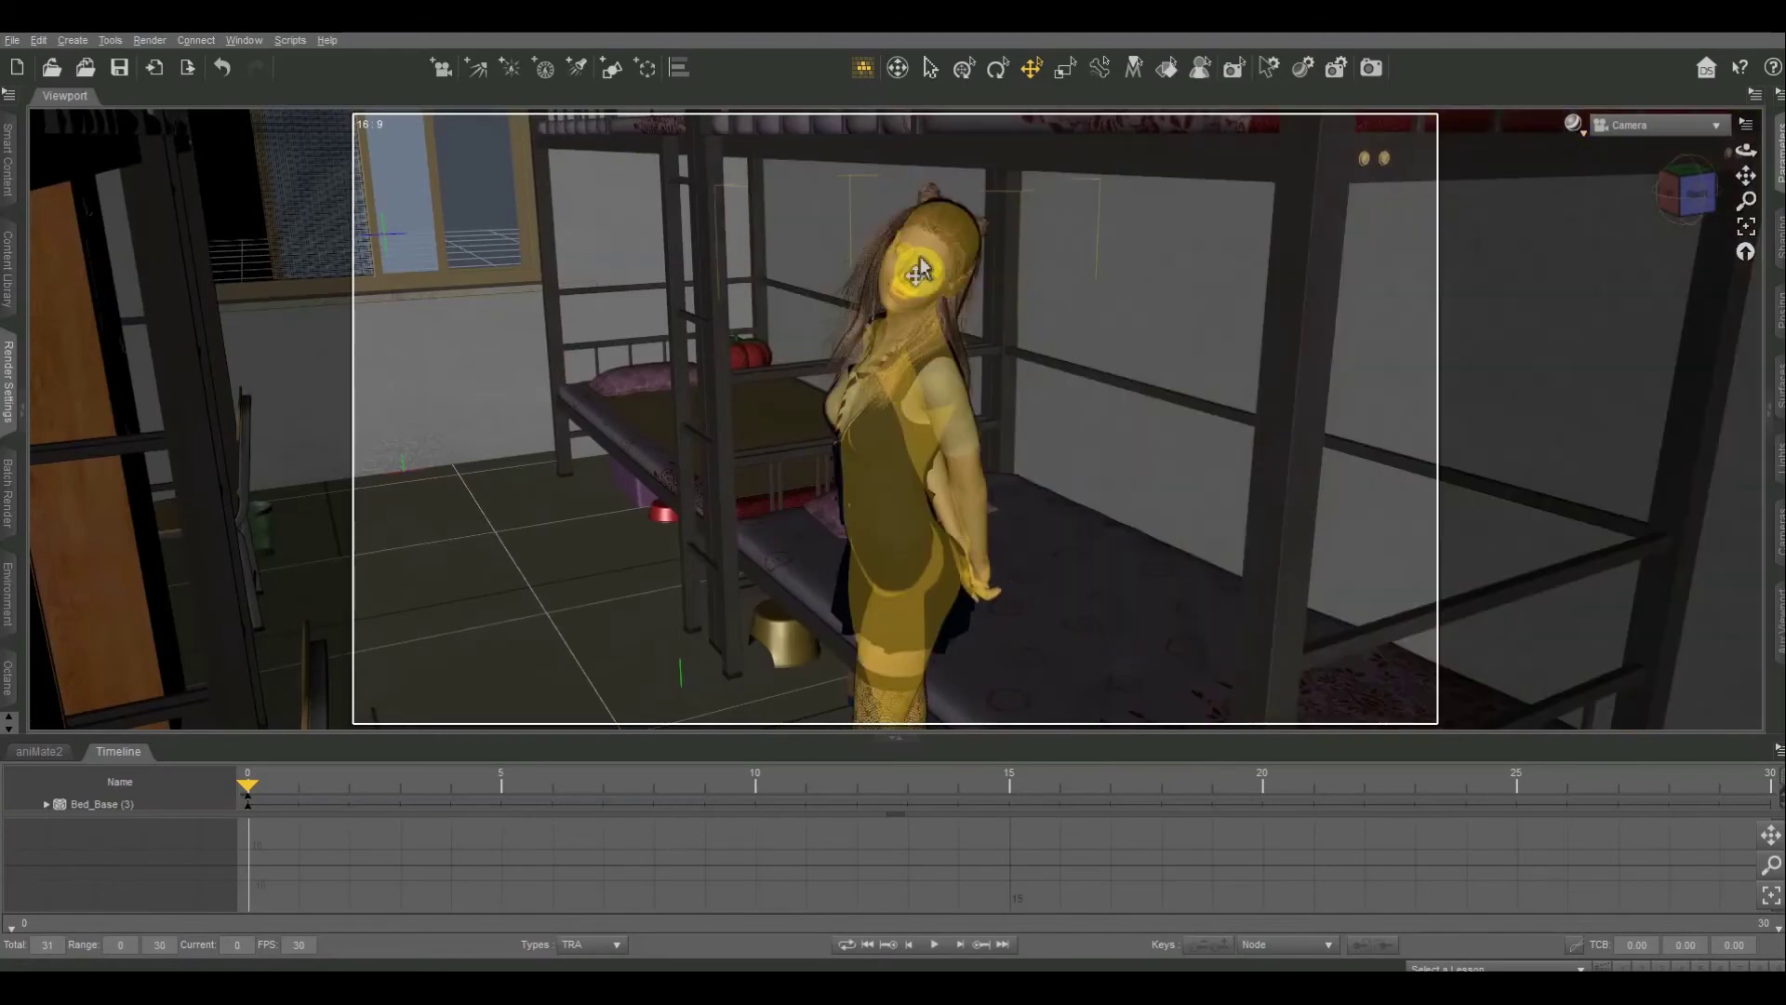
pyautogui.click(909, 265)
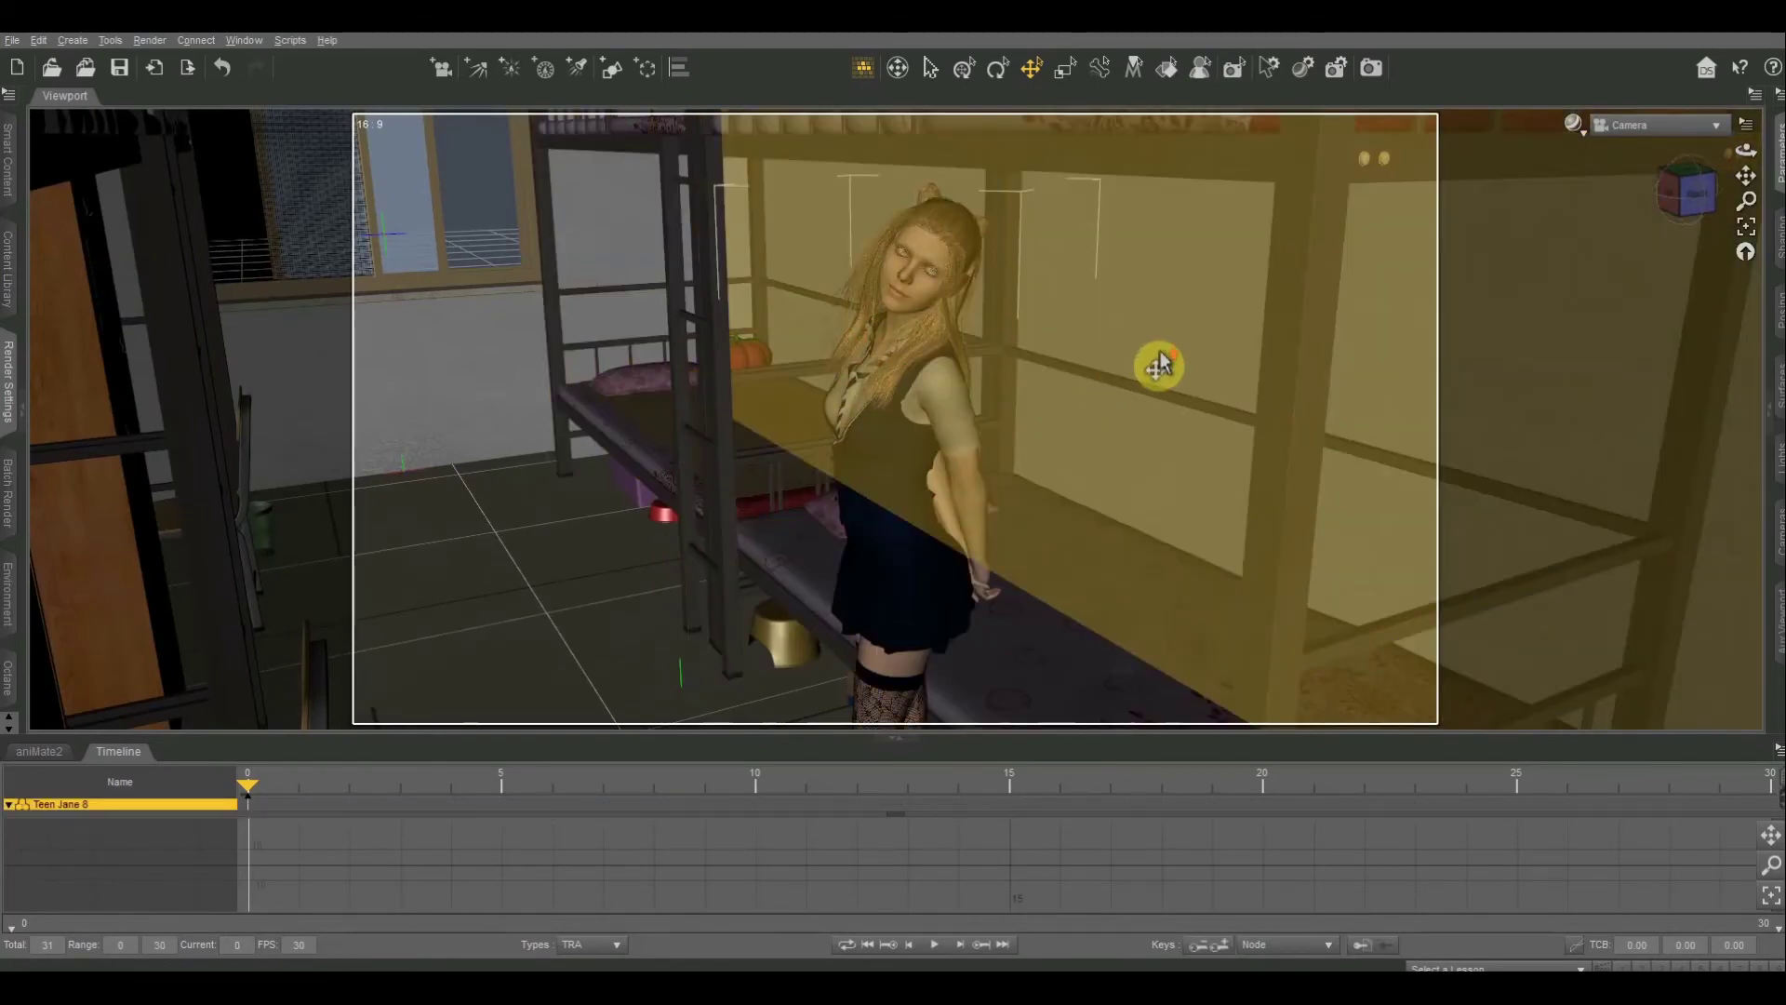
pyautogui.moveTo(1745, 176); pyautogui.dragTo(1745, 137)
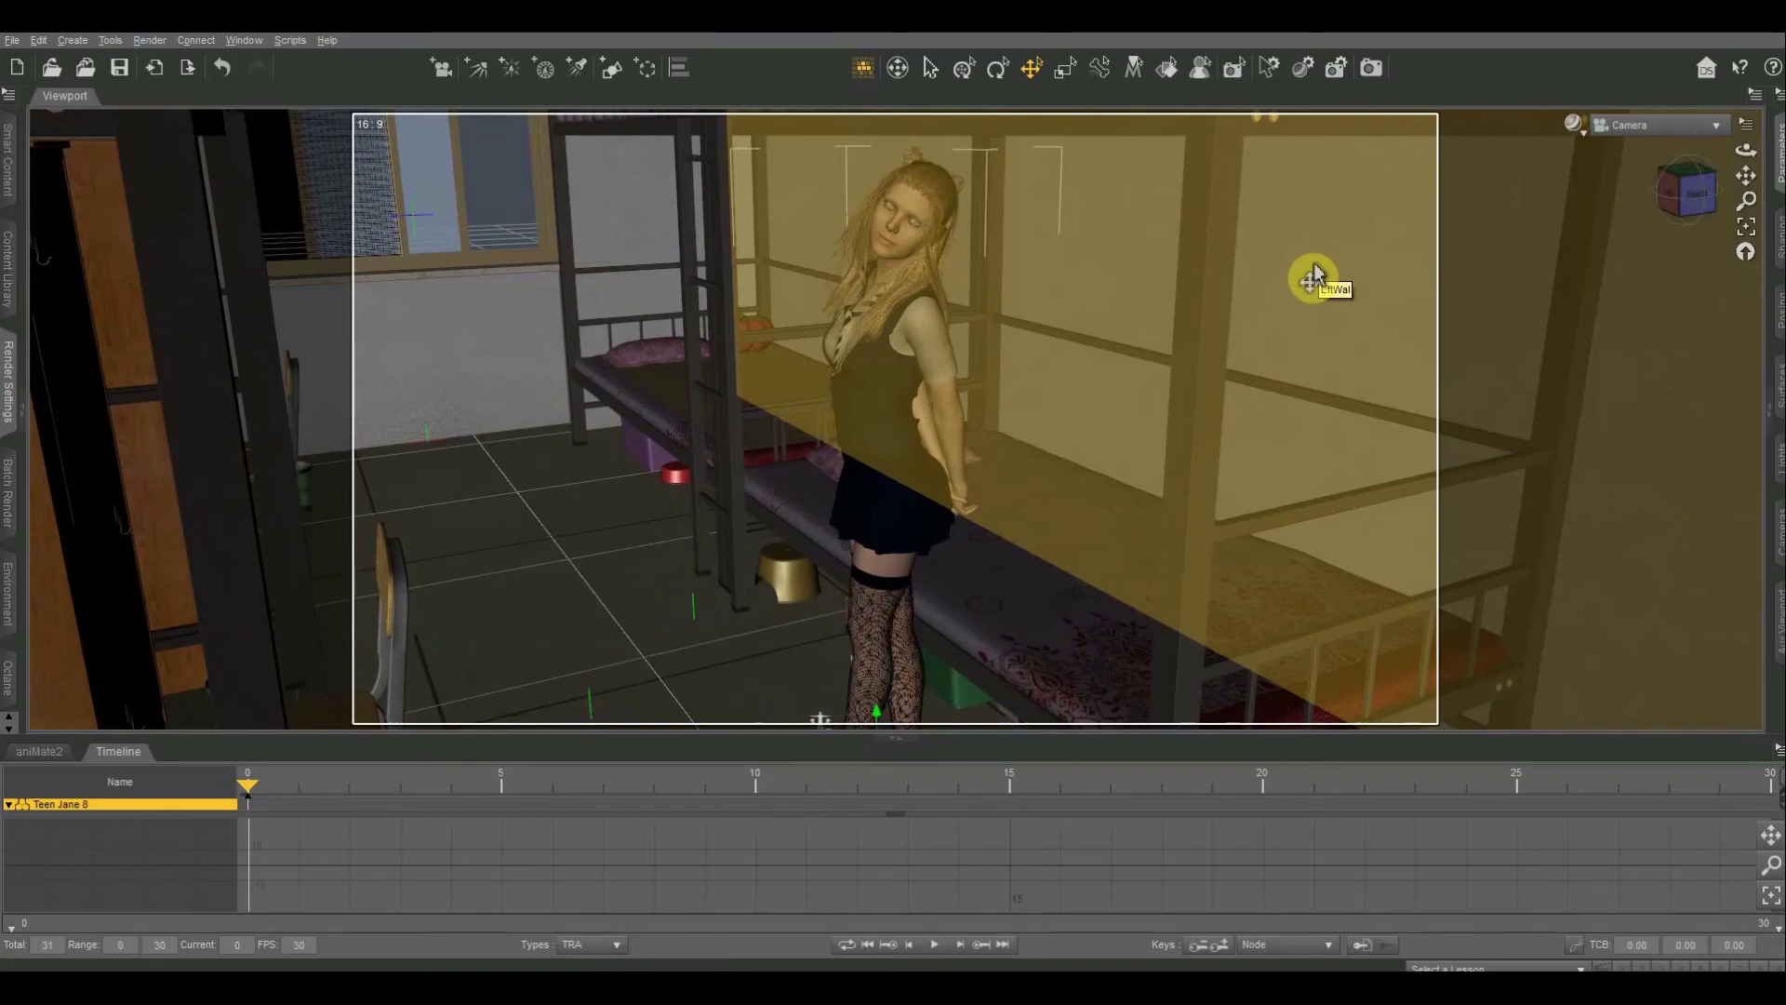
# Step: Compare the figure and room in the Solid Bounding Box and Wire Bounding Box draw styles, ending on Solid Bounding Box
pyautogui.click(1572, 125)
pyautogui.click(1576, 154)
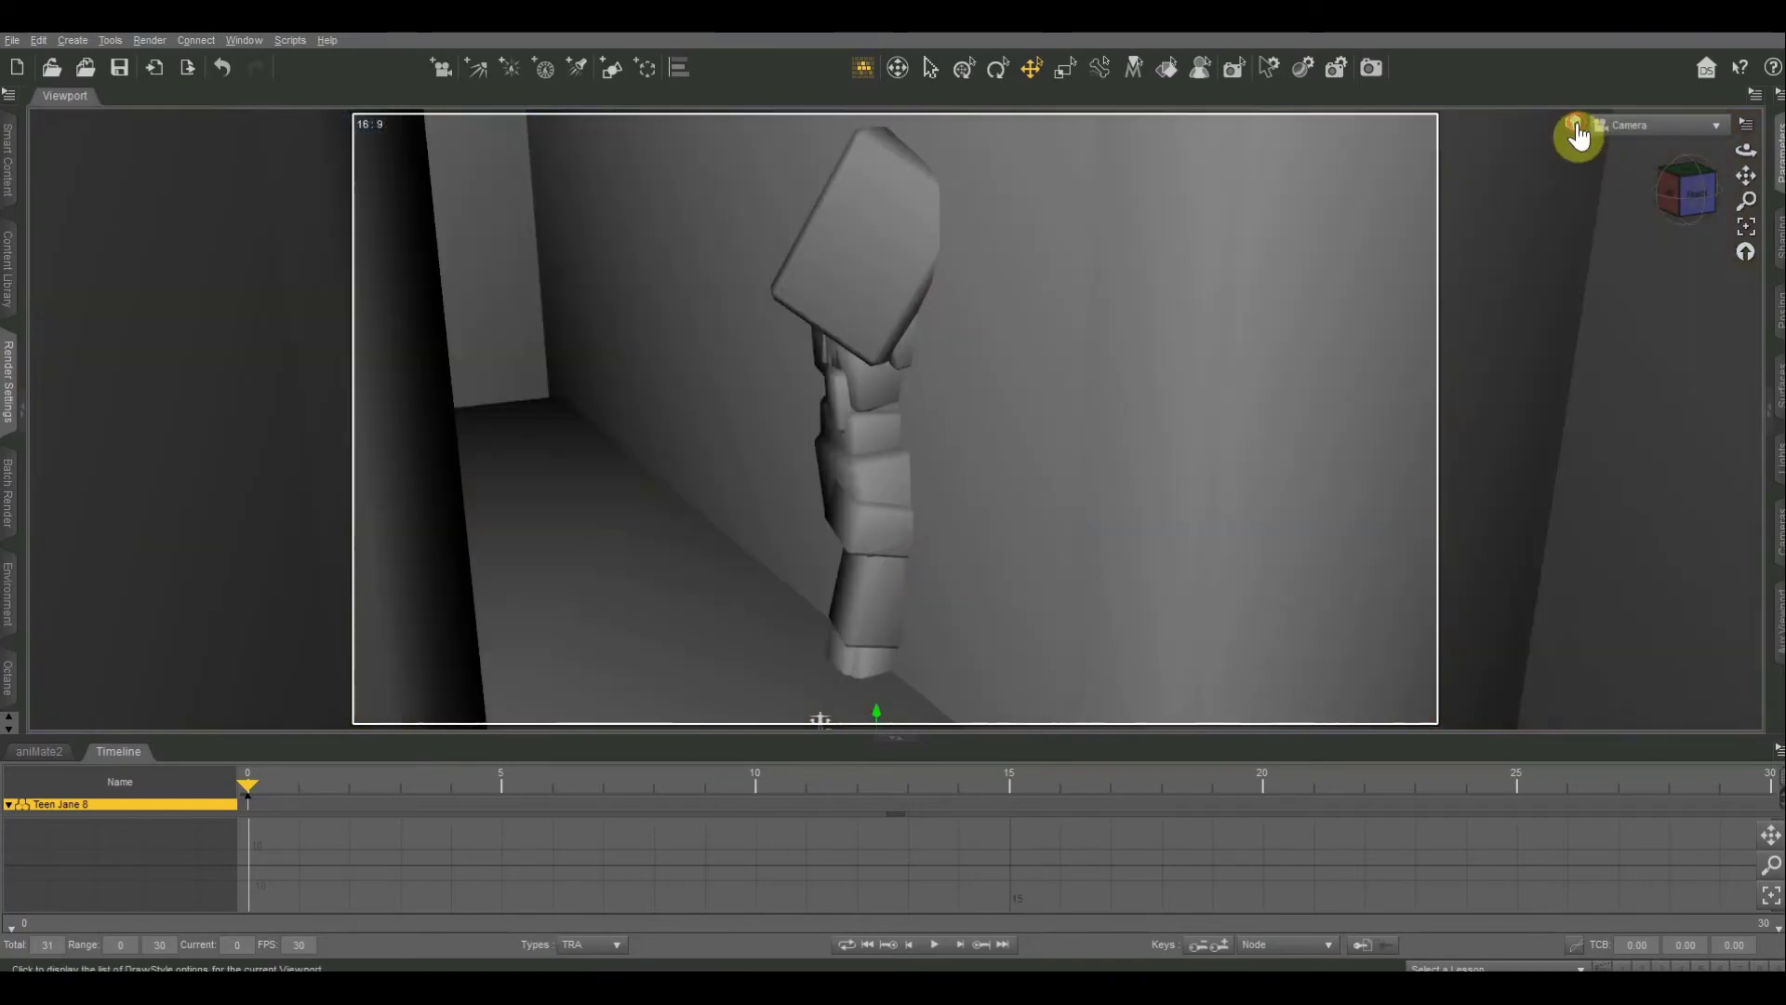
pyautogui.click(1575, 127)
pyautogui.click(1554, 138)
pyautogui.click(1575, 127)
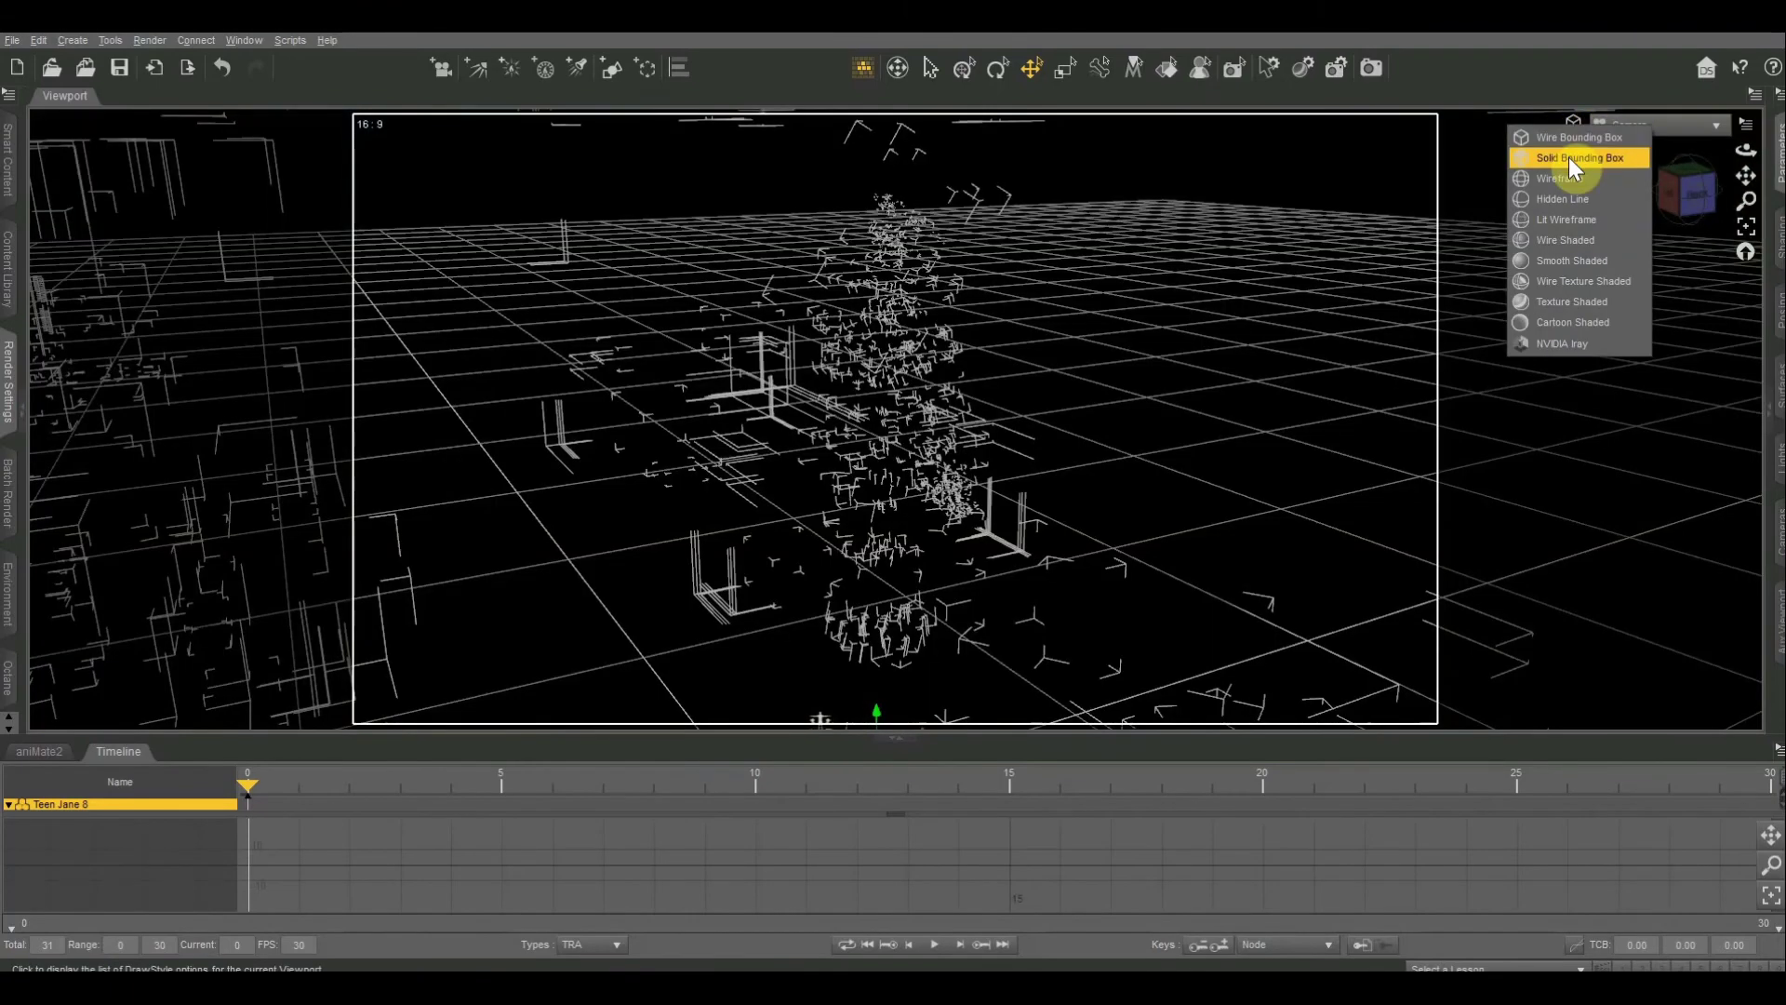
pyautogui.click(1569, 158)
# Step: Set the viewport draw style to Wire Shaded and view the figure and bunk beds from a closer, rotated angle
pyautogui.click(1572, 124)
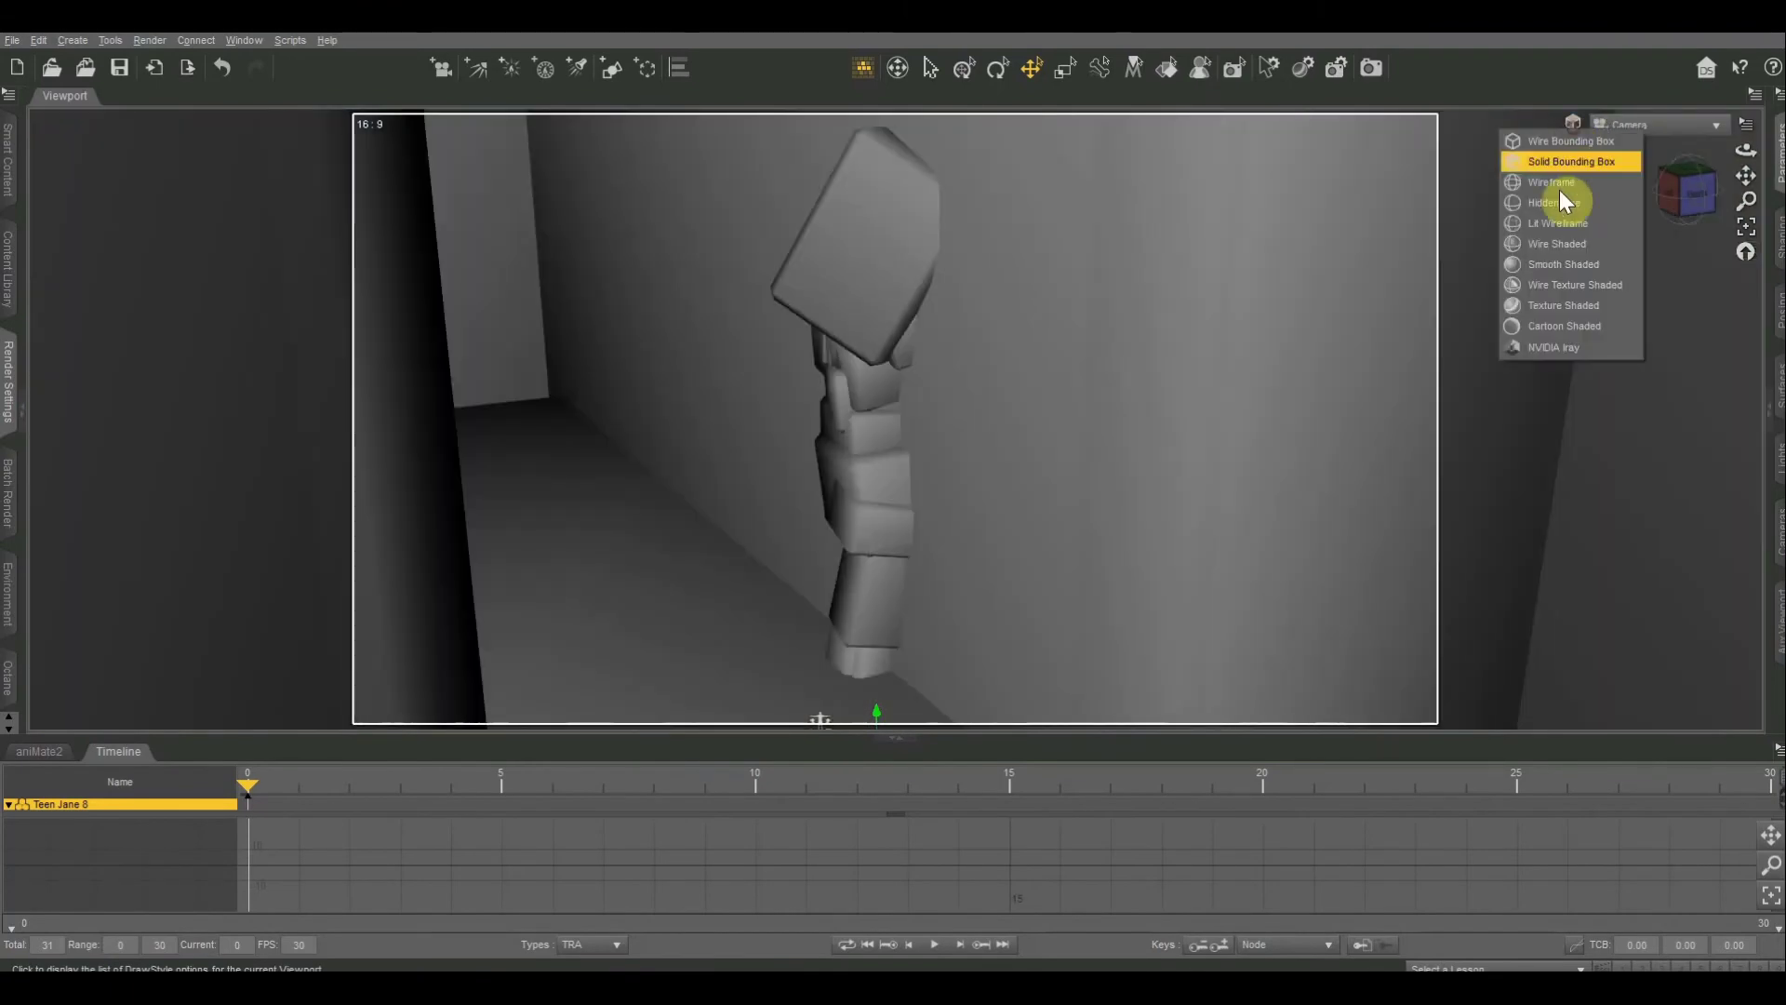
pyautogui.click(1539, 244)
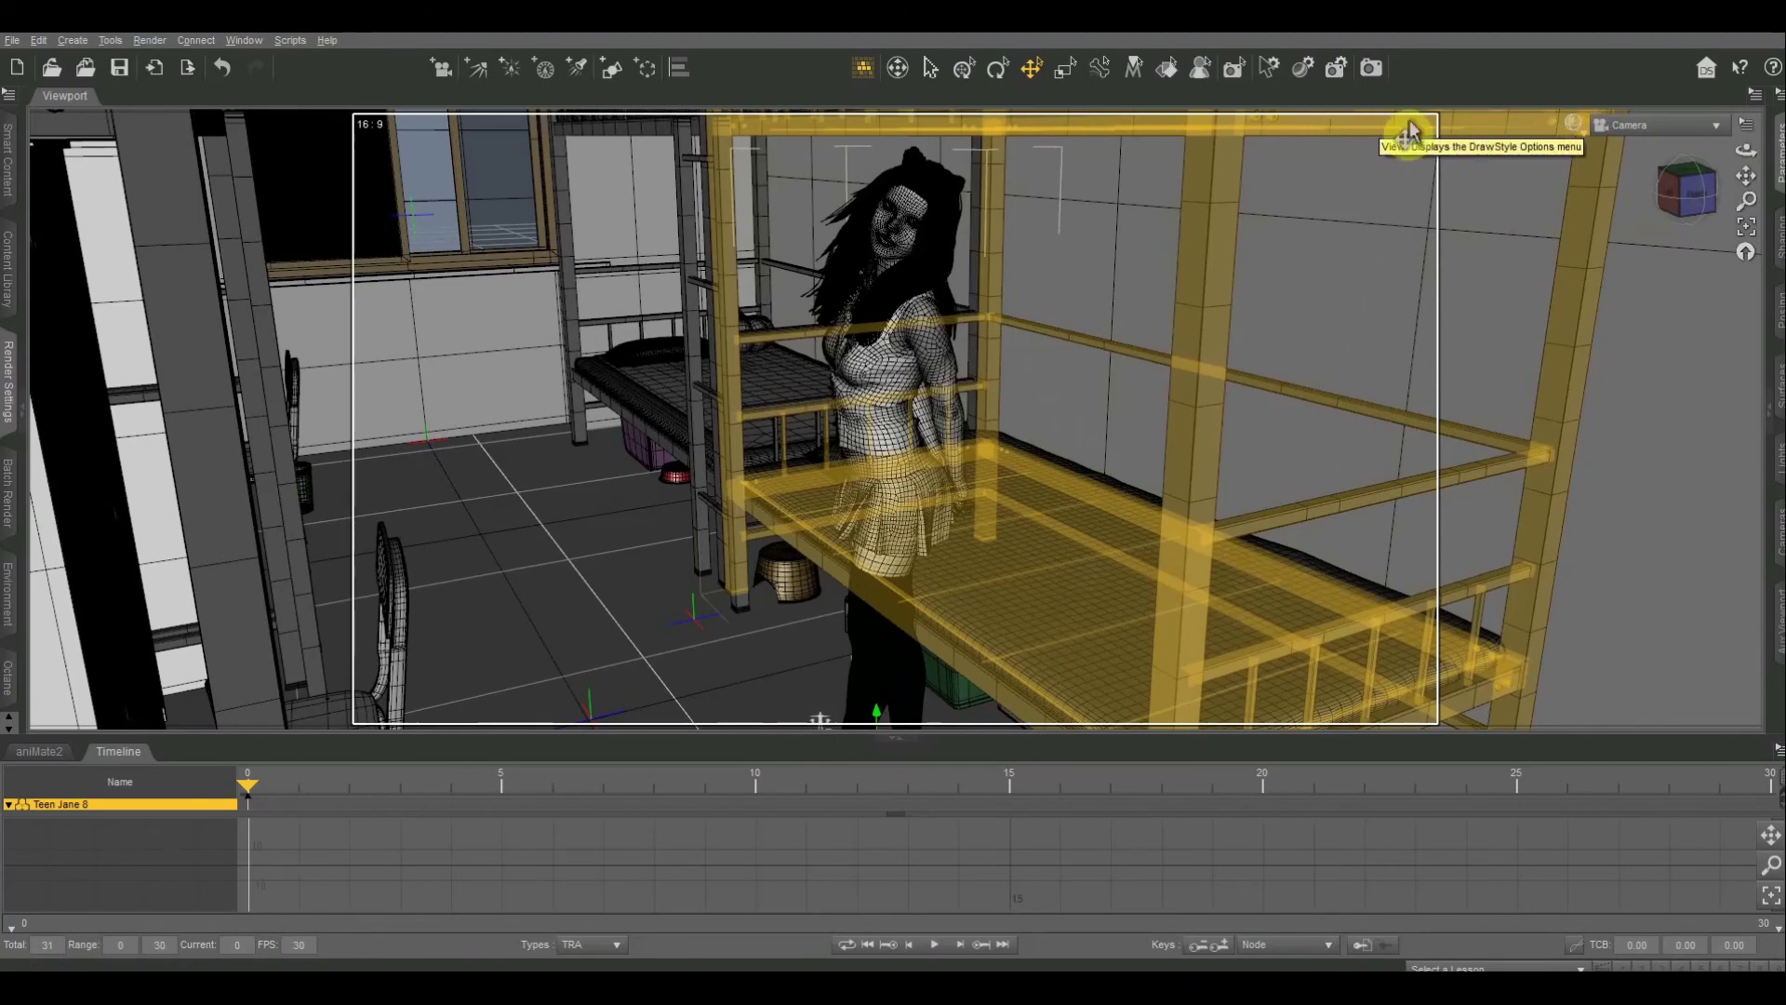
pyautogui.click(1574, 127)
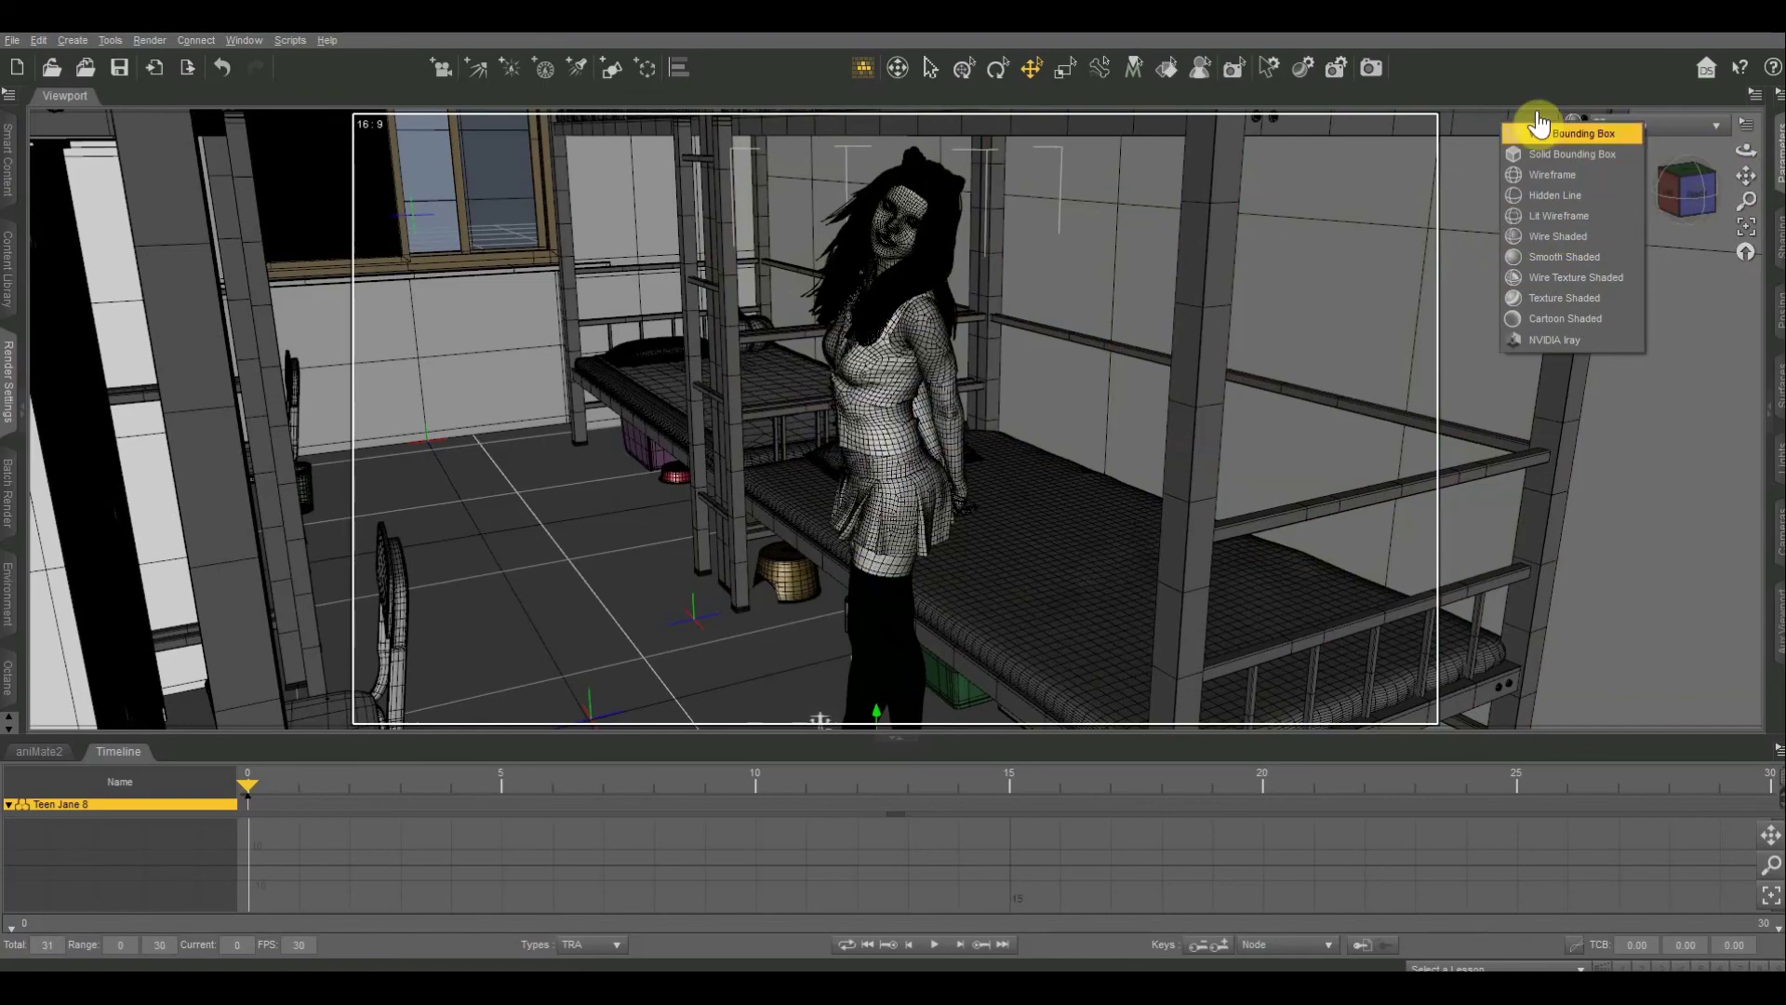
pyautogui.moveTo(1683, 185); pyautogui.dragTo(1749, 166)
pyautogui.scroll(3, 1509, 166)
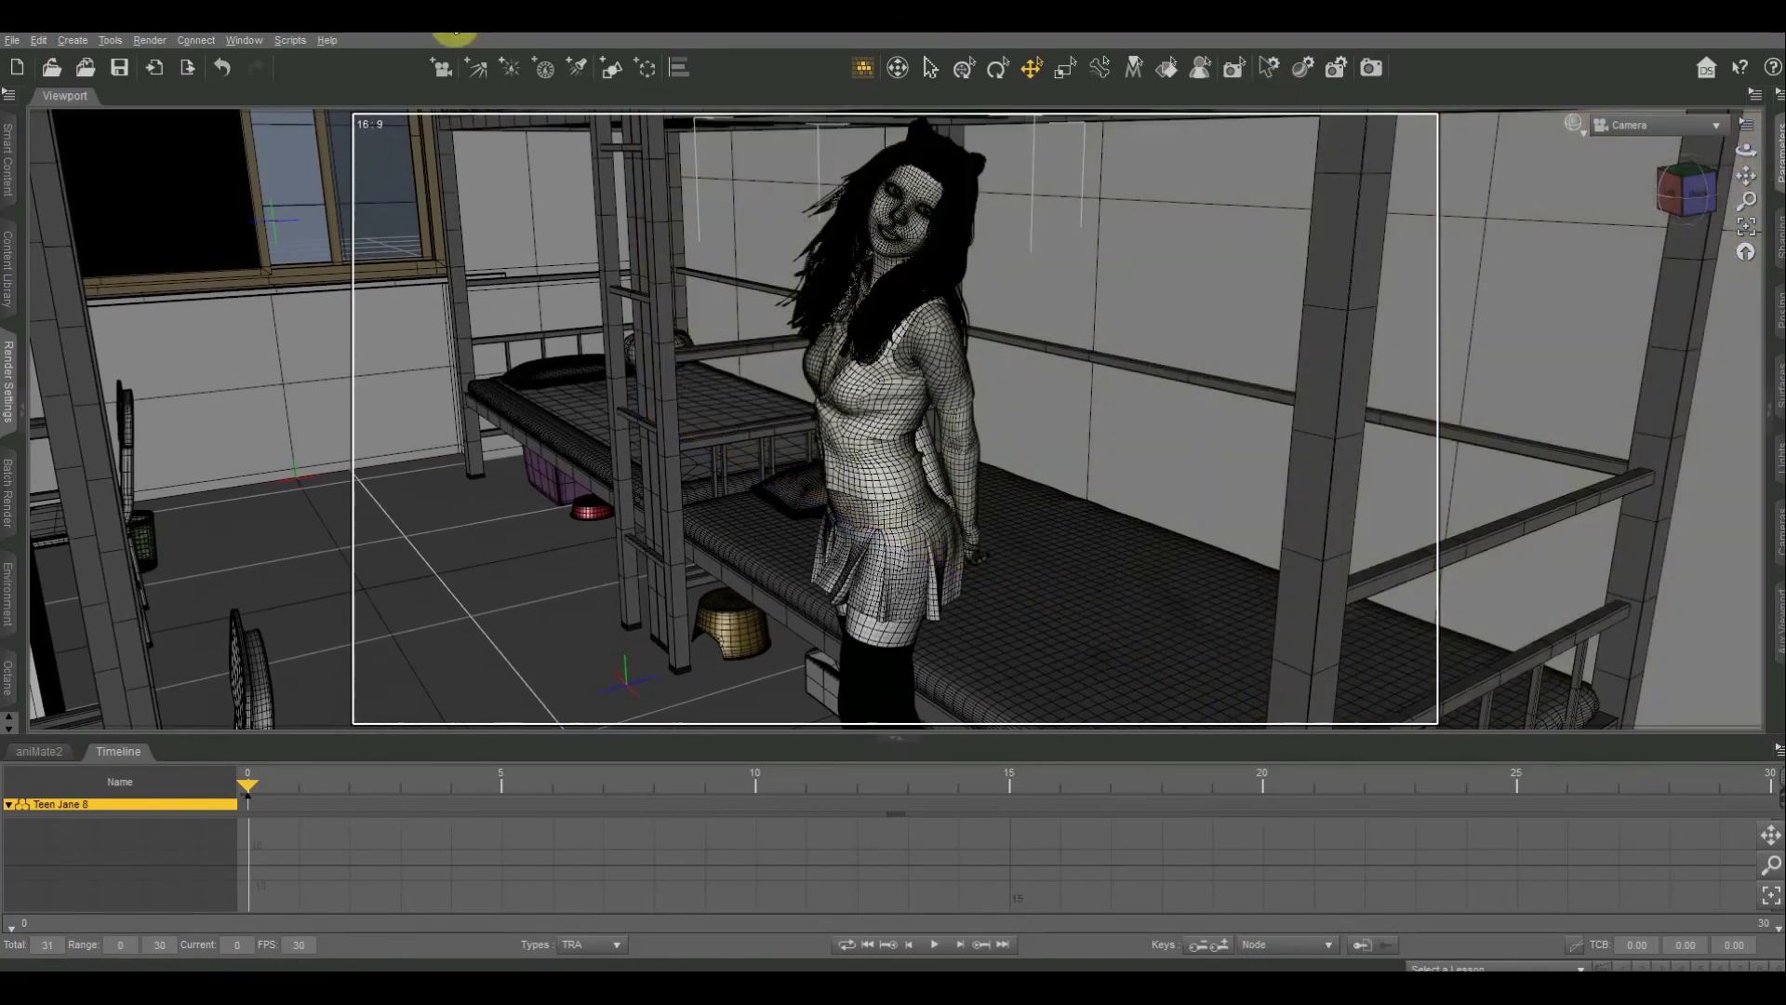